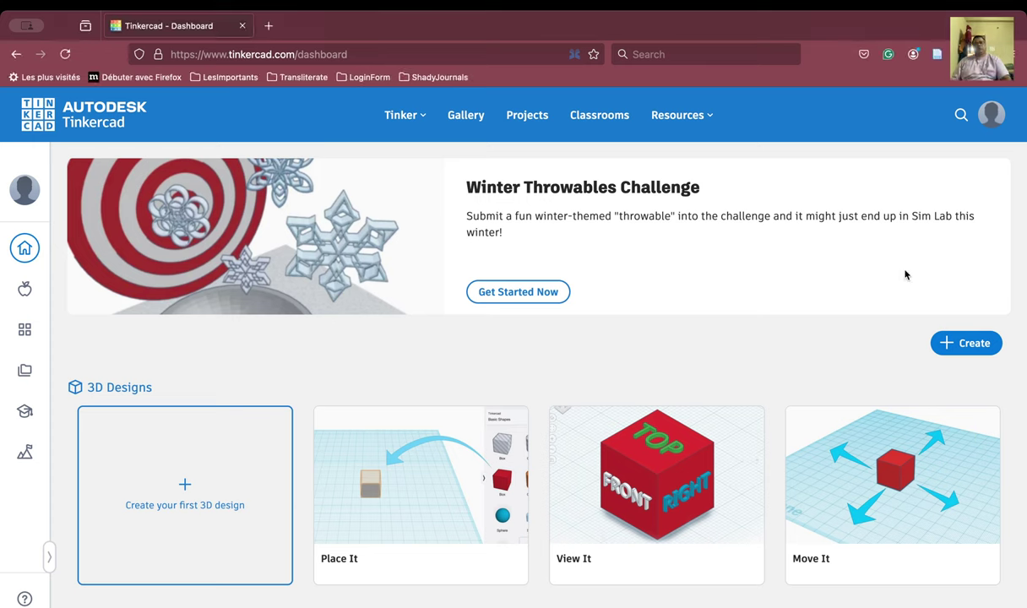
Create a new circuit design and place an Arduino Uno R3 in the workspace.
{"action": "left_click", "coordinate": [967, 352]}
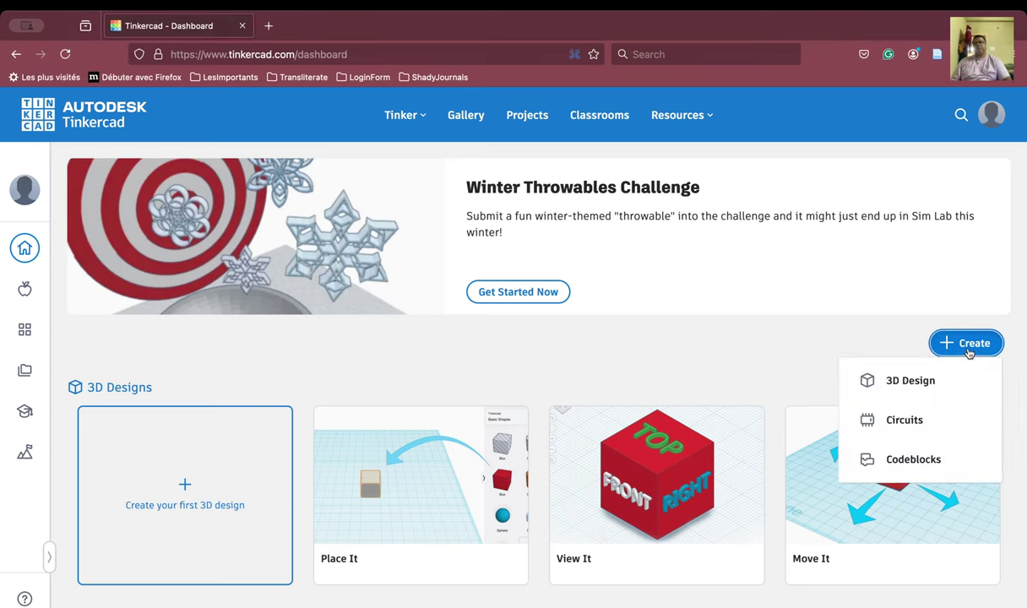
{"action": "left_click", "coordinate": [903, 420]}
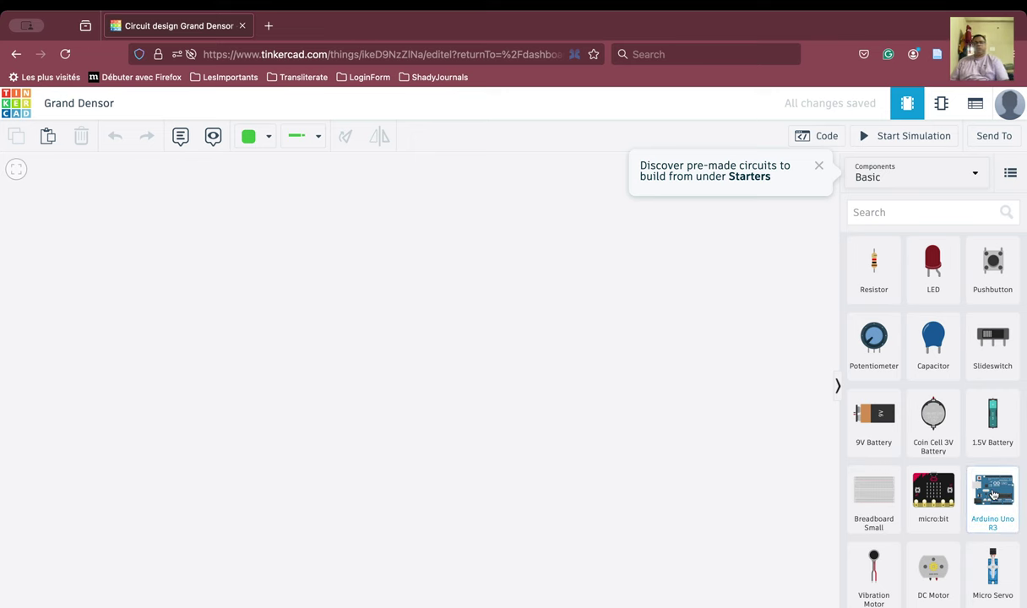
{"action": "left_click_drag", "start_coordinate": [994, 495], "coordinate": [360, 423]}
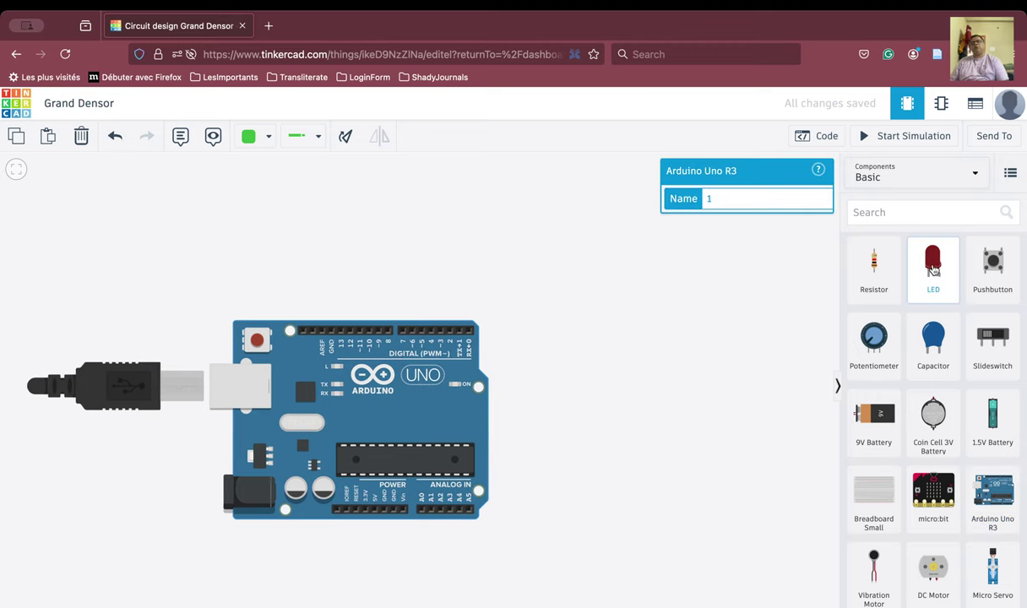
Add two LEDs side by side above the Arduino's digital pins and a resistor to the left of them.
{"action": "left_click_drag", "start_coordinate": [933, 268], "coordinate": [418, 260]}
{"action": "left_click_drag", "start_coordinate": [933, 267], "coordinate": [459, 260]}
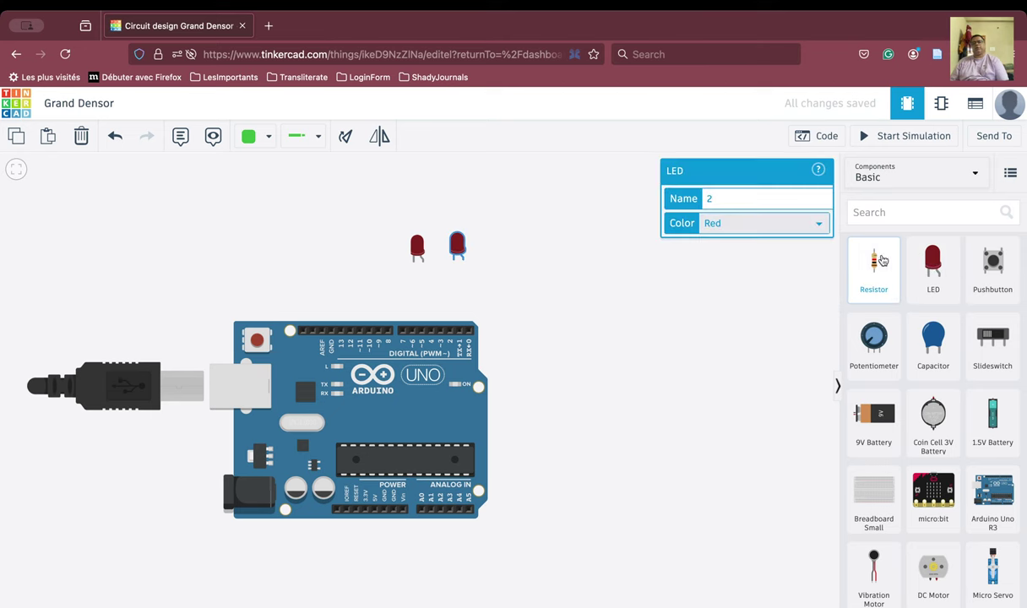
{"action": "left_click_drag", "start_coordinate": [881, 270], "coordinate": [330, 260]}
{"action": "left_click", "coordinate": [439, 299]}
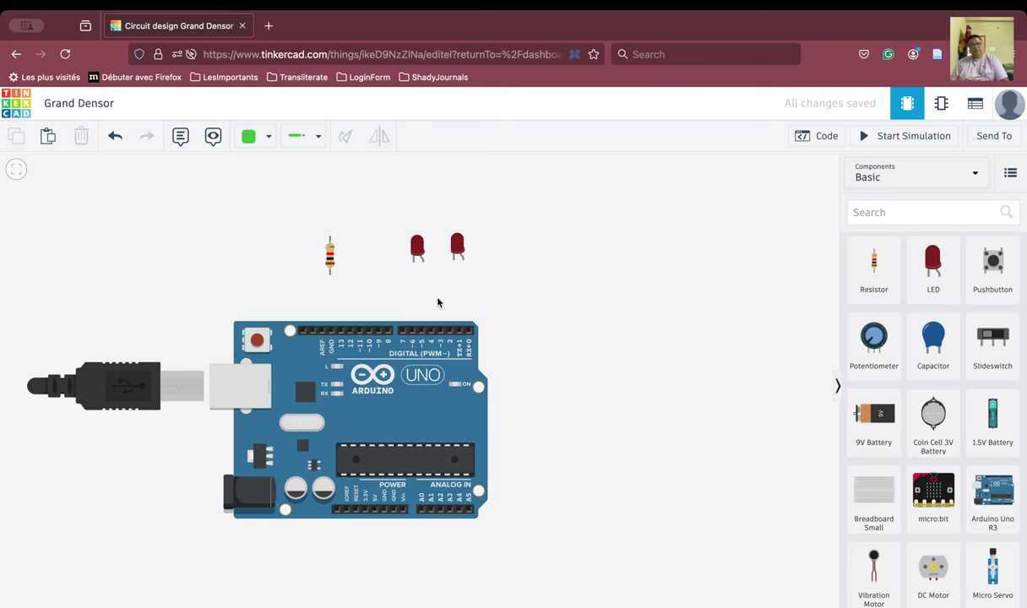
Move the resistor down so its lower lead plugs into the Arduino's GND pin beside pin 13.
{"action": "left_click", "coordinate": [415, 245]}
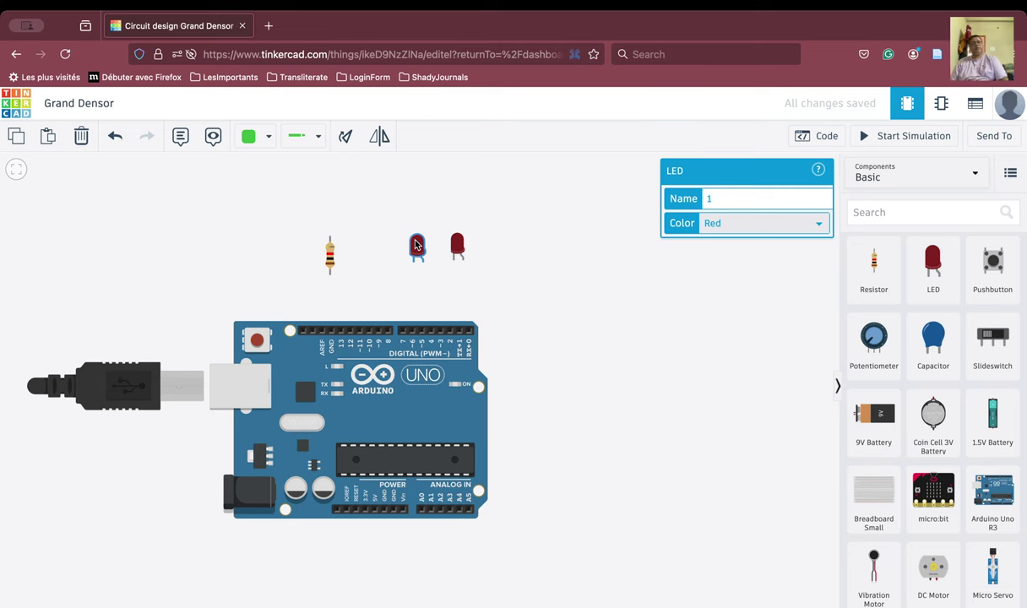
{"action": "left_click", "coordinate": [16, 173]}
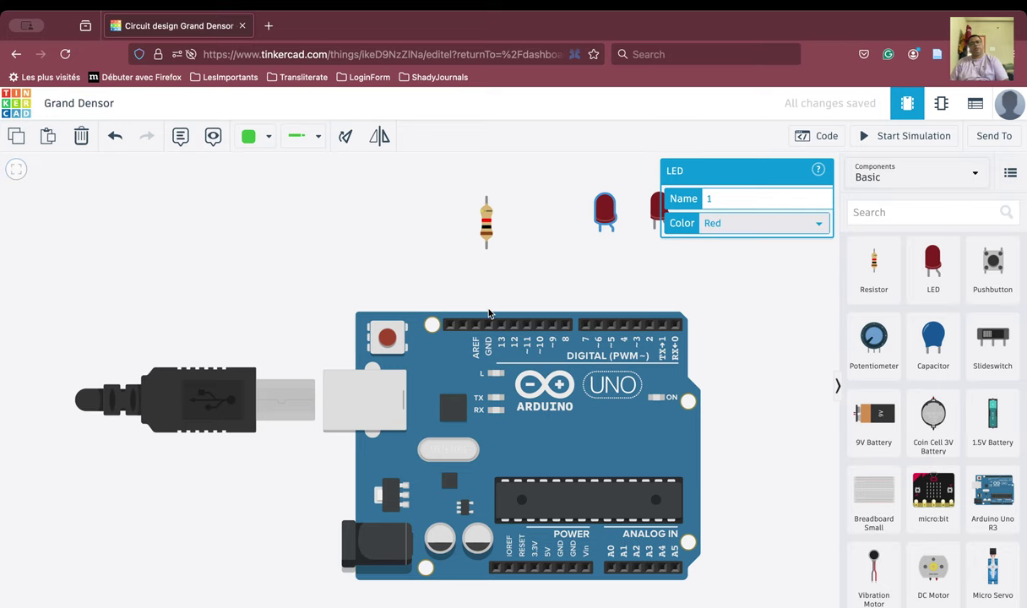
{"action": "scroll", "coordinate": [488, 313], "scroll_direction": "up", "scroll_amount": 5}
{"action": "scroll", "coordinate": [488, 311], "scroll_direction": "down", "scroll_amount": 4}
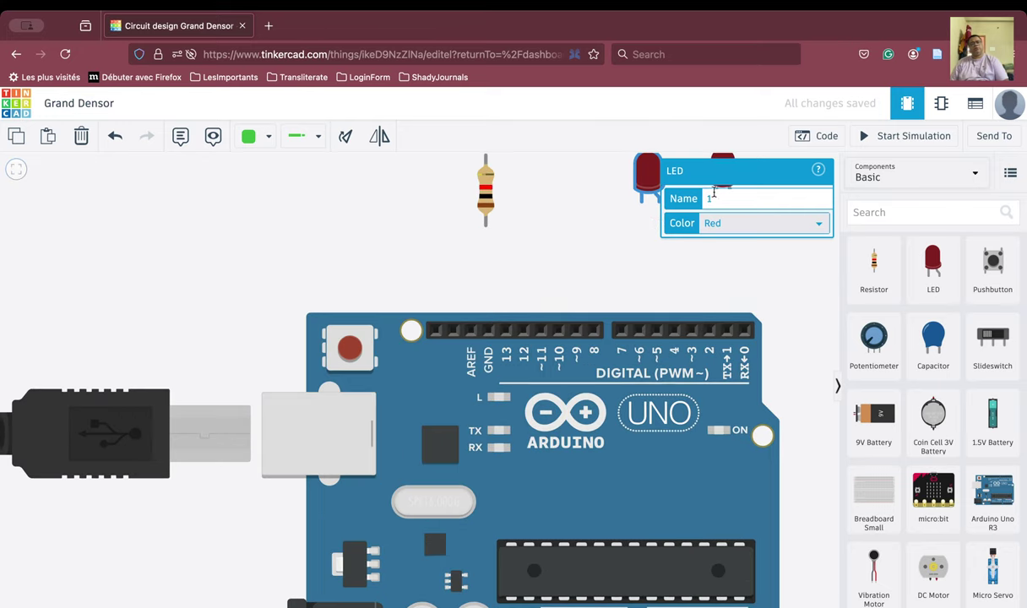
{"action": "left_click", "coordinate": [487, 195]}
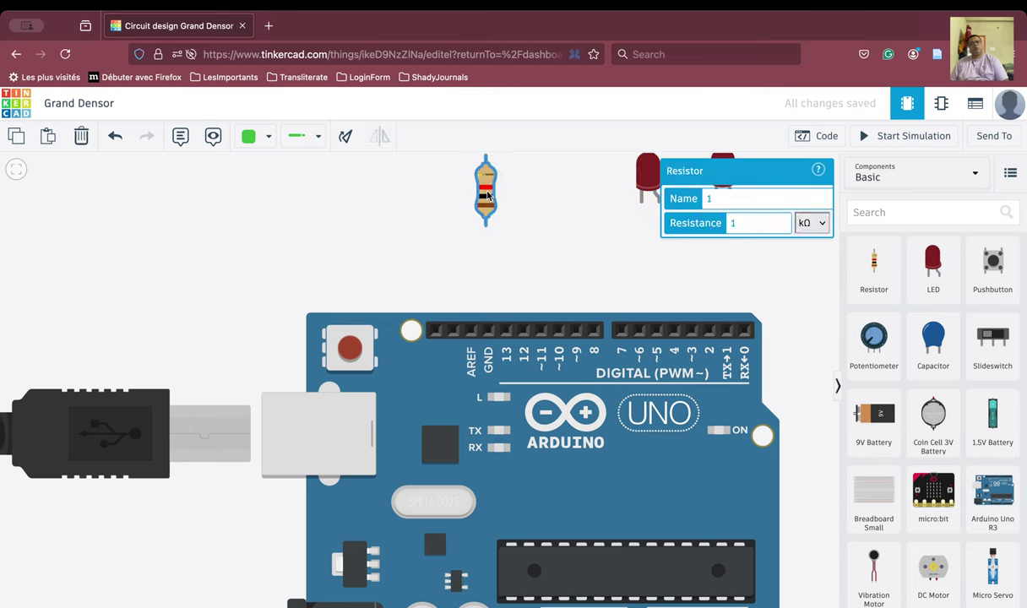
{"action": "left_click_drag", "start_coordinate": [487, 195], "coordinate": [491, 295]}
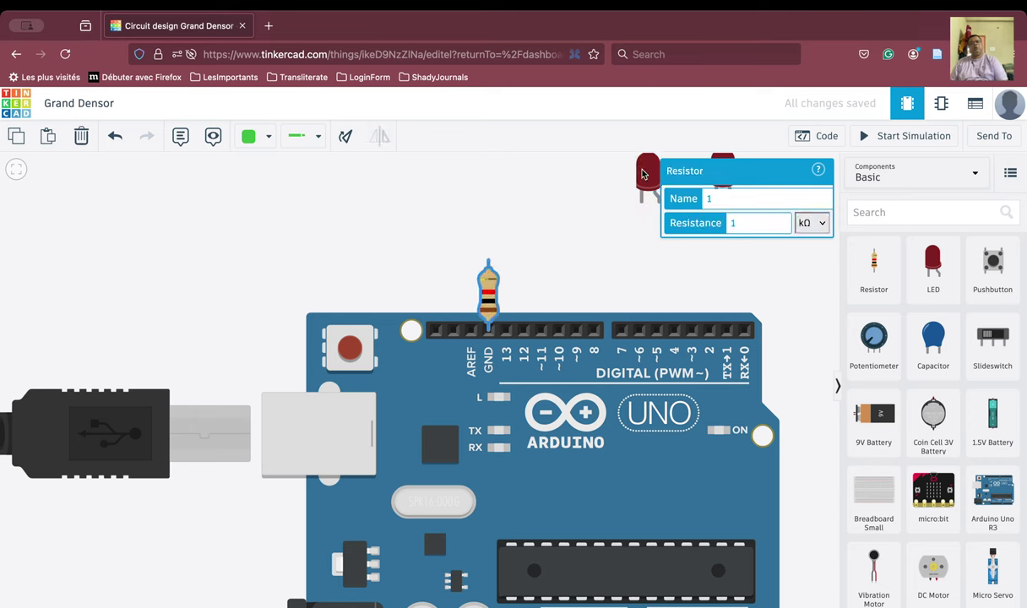
Bring both LEDs closer together above the digital header, with the first one just above the resistor.
{"action": "left_click_drag", "start_coordinate": [642, 174], "coordinate": [509, 190]}
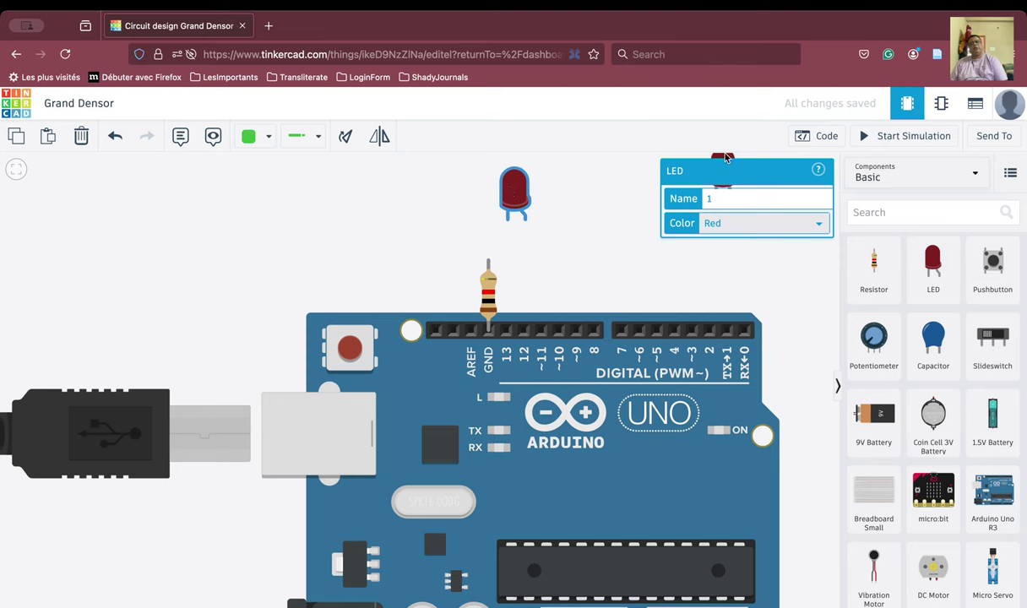
{"action": "left_click_drag", "start_coordinate": [724, 157], "coordinate": [588, 191]}
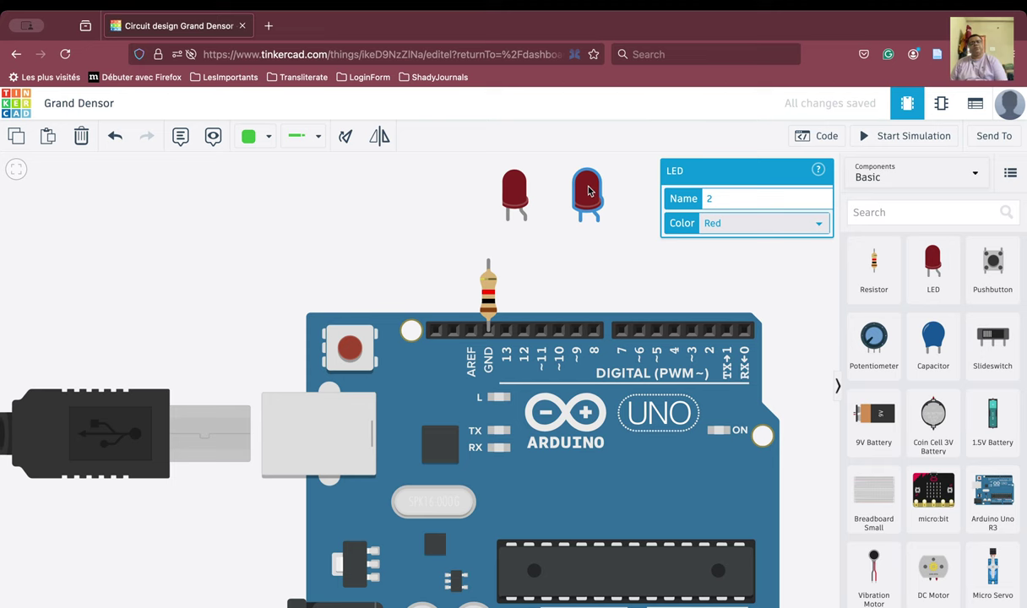
{"action": "left_click", "coordinate": [568, 247]}
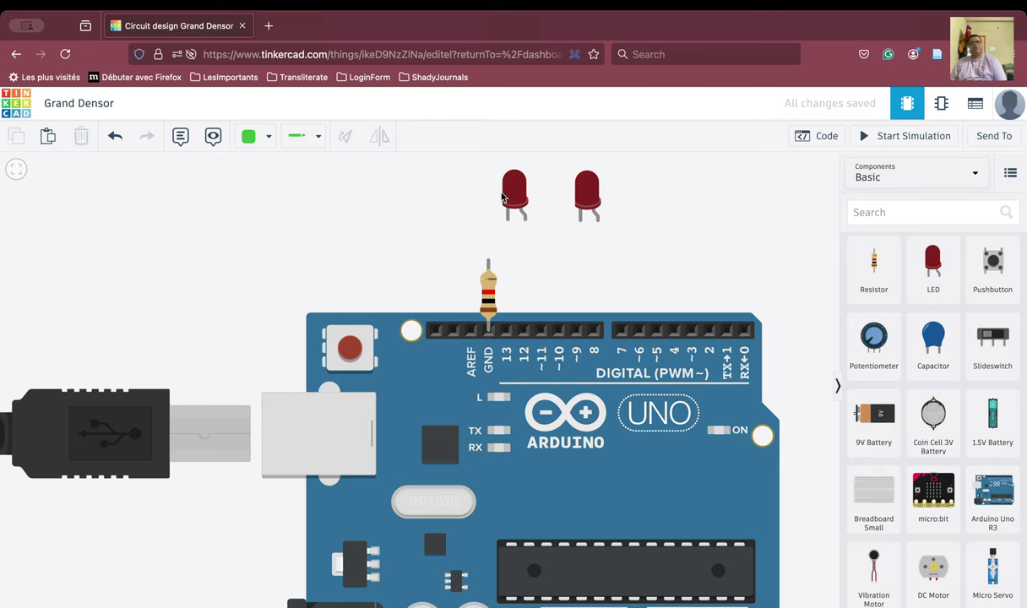
Change the color of the right-hand LED to Green.
{"action": "left_click", "coordinate": [516, 195]}
{"action": "left_click", "coordinate": [594, 193]}
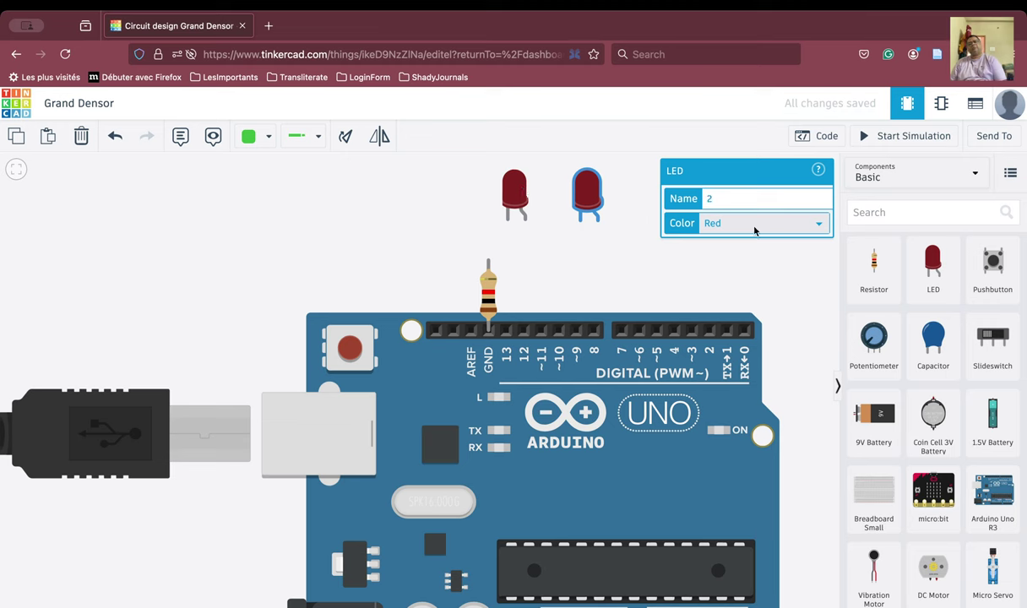
{"action": "key", "text": "g"}
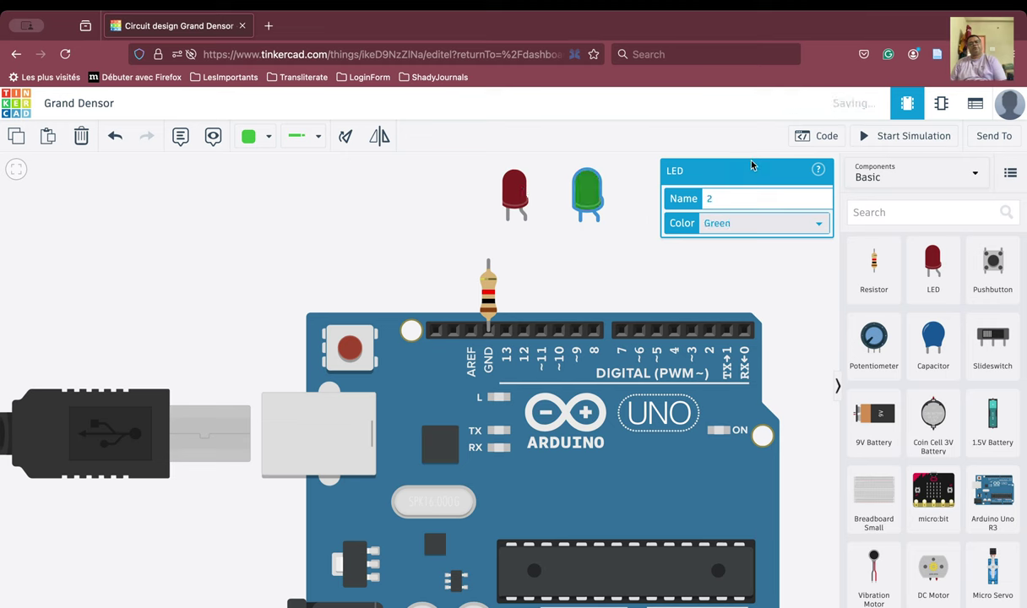
{"action": "left_click", "coordinate": [634, 268]}
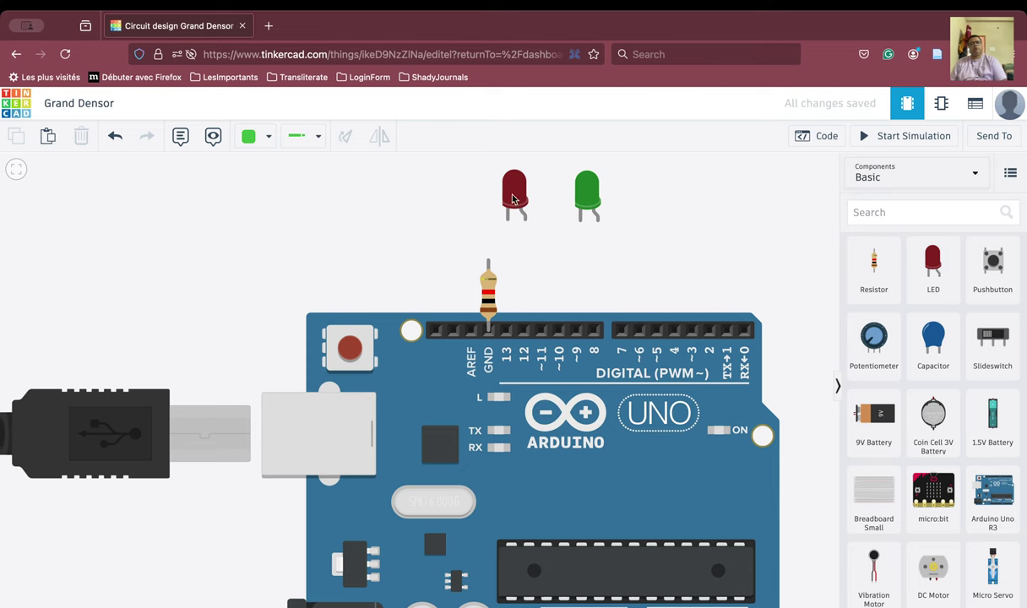
Align the red LED above the resistor, then wire its cathode to the resistor's upper lead and its anode to pin 13.
{"action": "left_click_drag", "start_coordinate": [513, 198], "coordinate": [500, 199]}
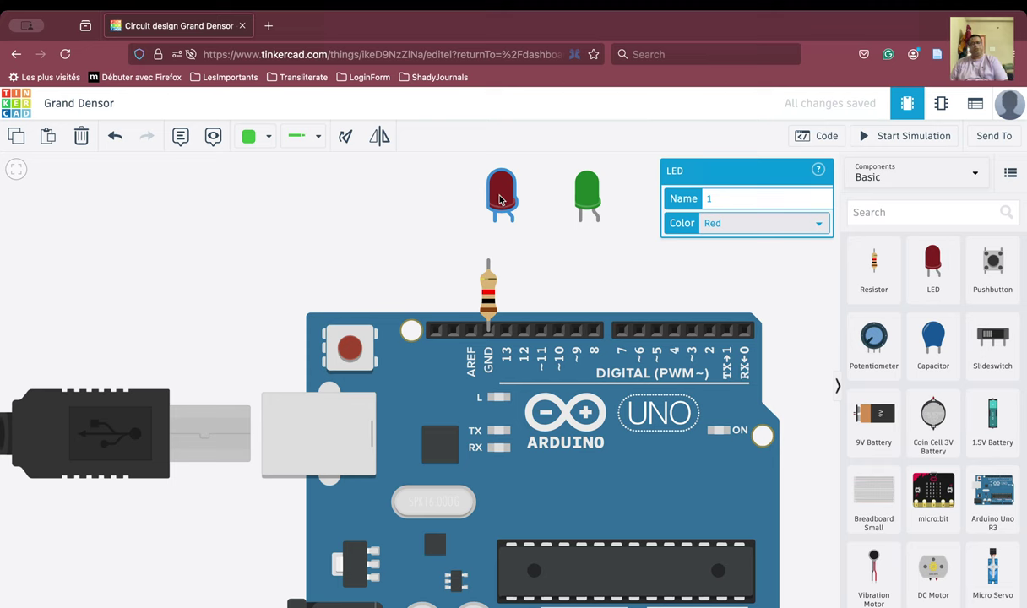
{"action": "left_click_drag", "start_coordinate": [499, 200], "coordinate": [496, 205]}
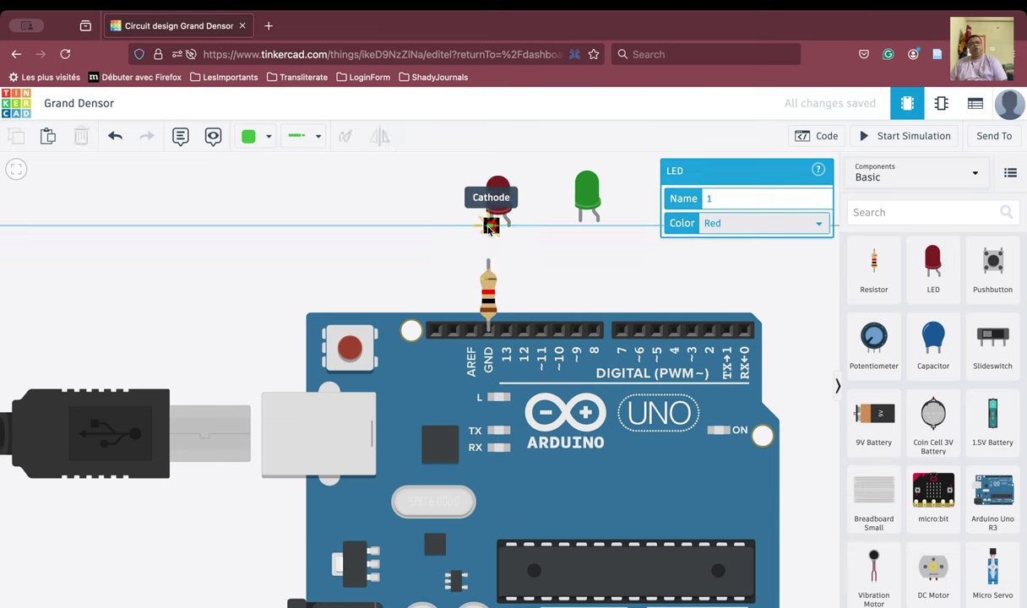
{"action": "left_click", "coordinate": [490, 228]}
{"action": "left_click", "coordinate": [488, 260]}
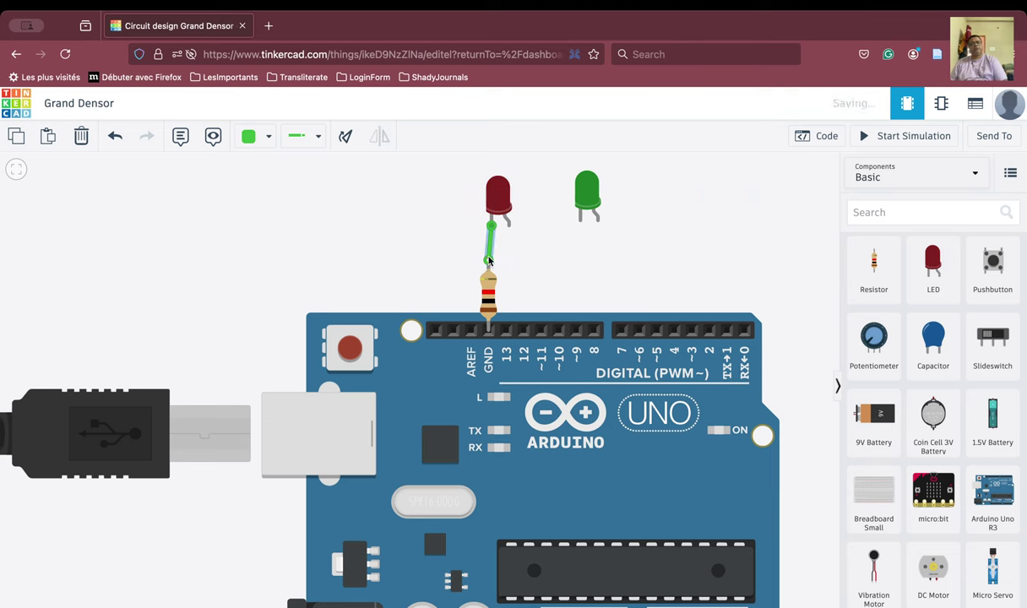
{"action": "left_click", "coordinate": [500, 196]}
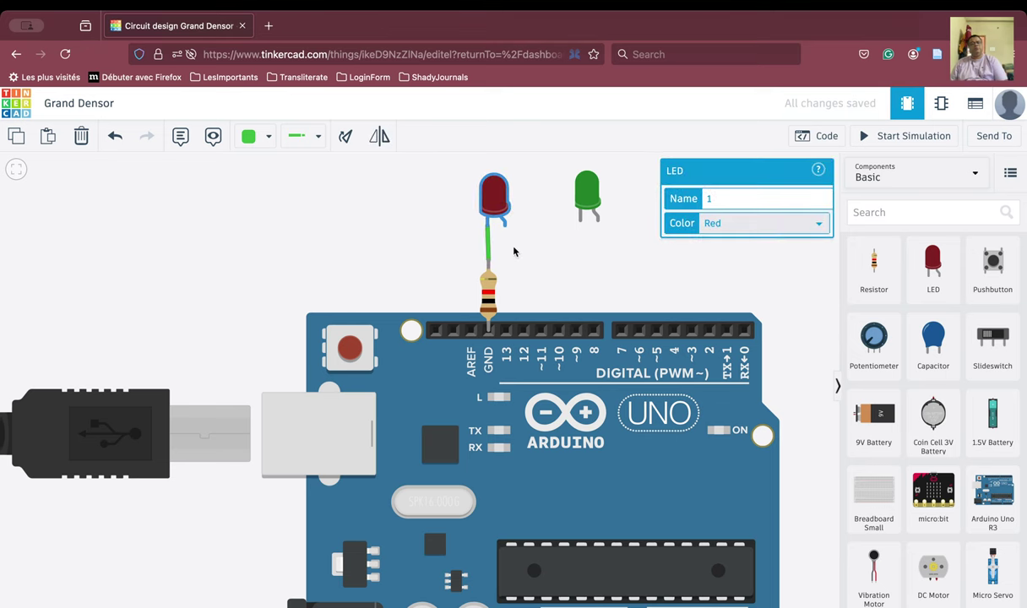
{"action": "left_click", "coordinate": [505, 329]}
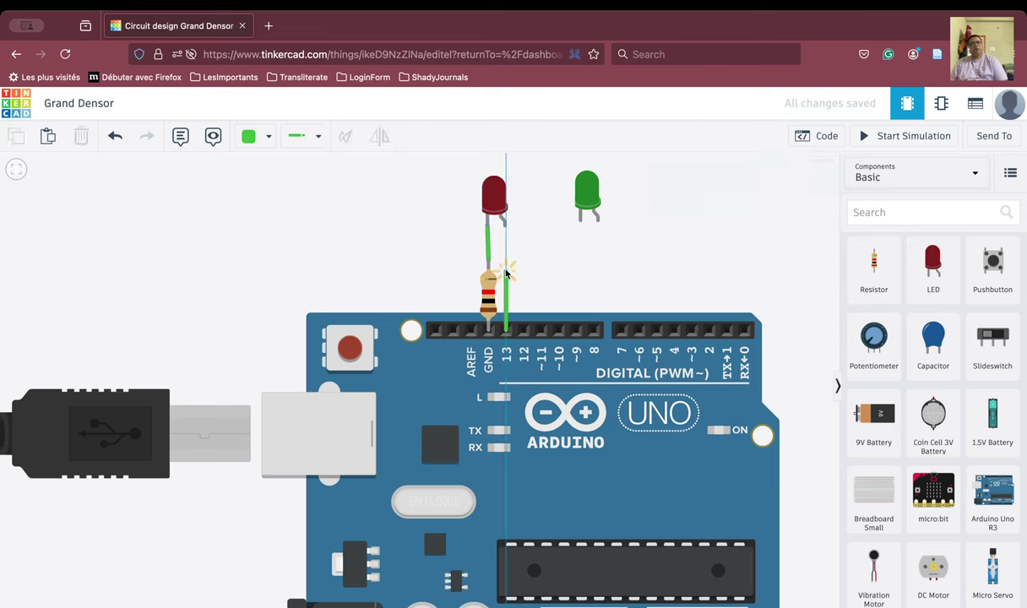
{"action": "left_click", "coordinate": [504, 226]}
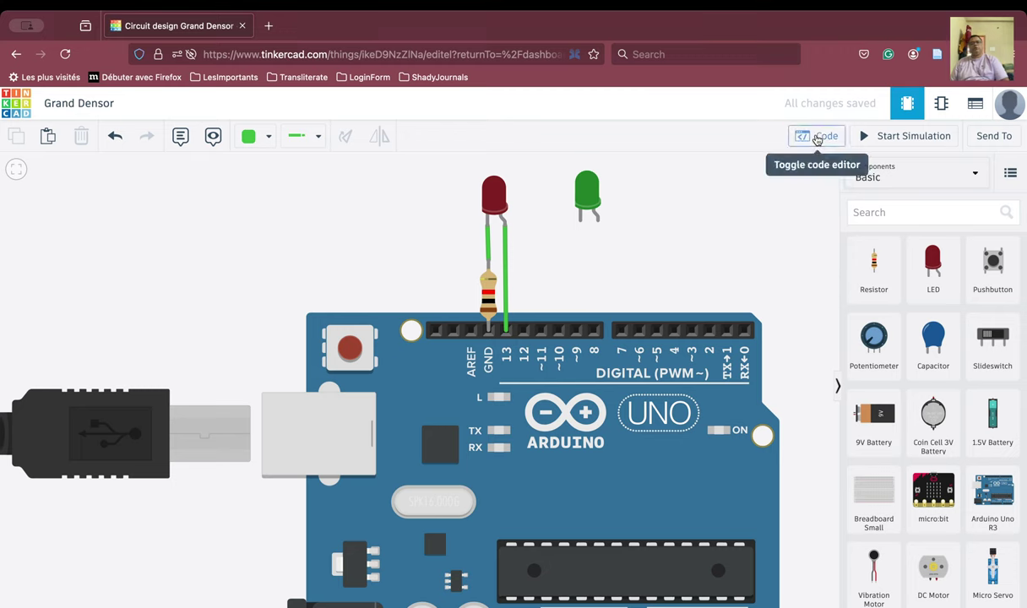
Open the code editor and delete the default on start and forever blocks.
{"action": "left_click", "coordinate": [816, 136]}
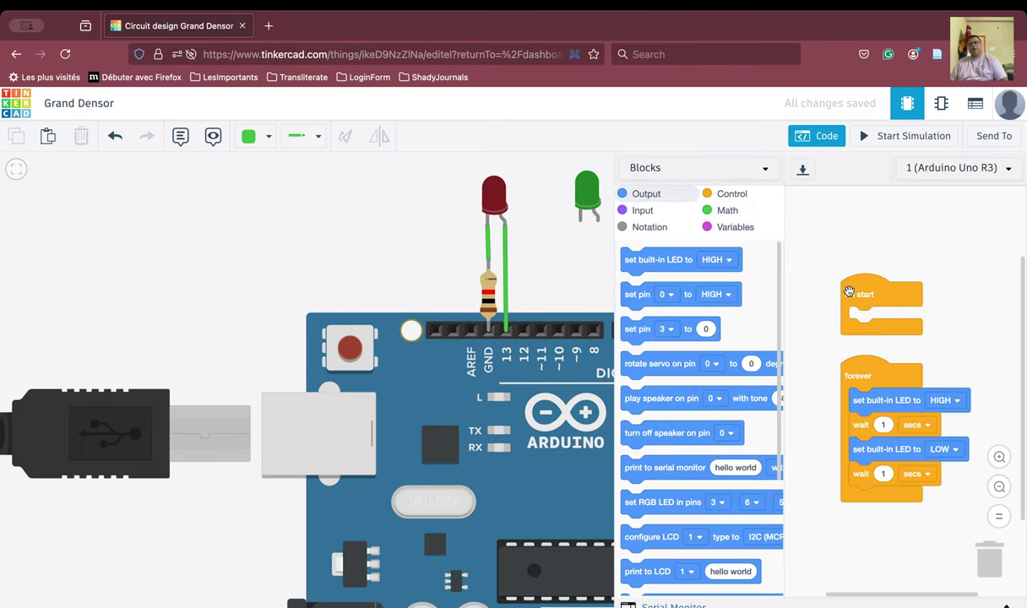
{"action": "left_click_drag", "start_coordinate": [848, 291], "coordinate": [990, 559]}
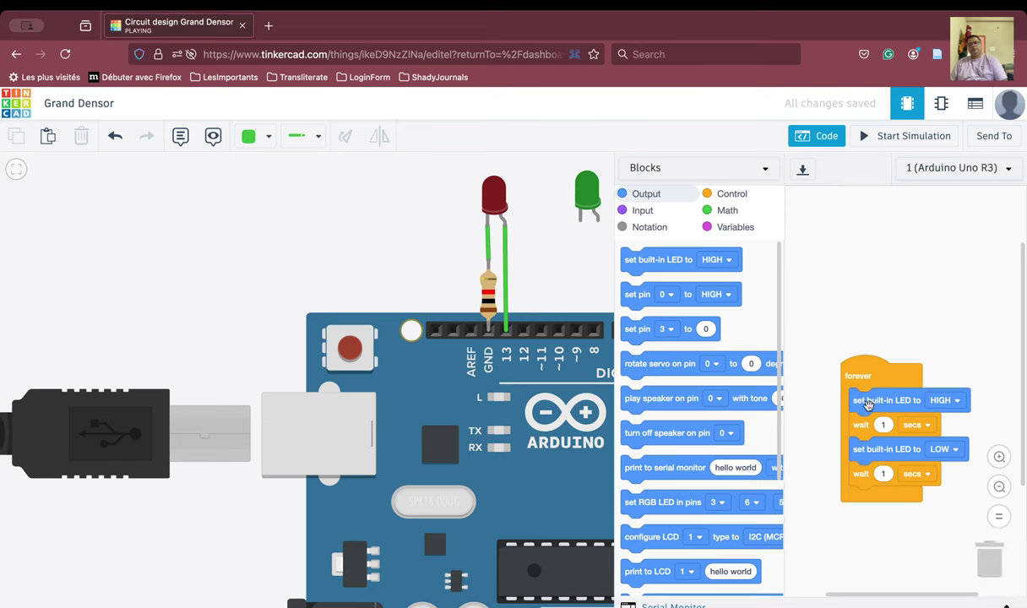
{"action": "left_click_drag", "start_coordinate": [852, 373], "coordinate": [986, 563]}
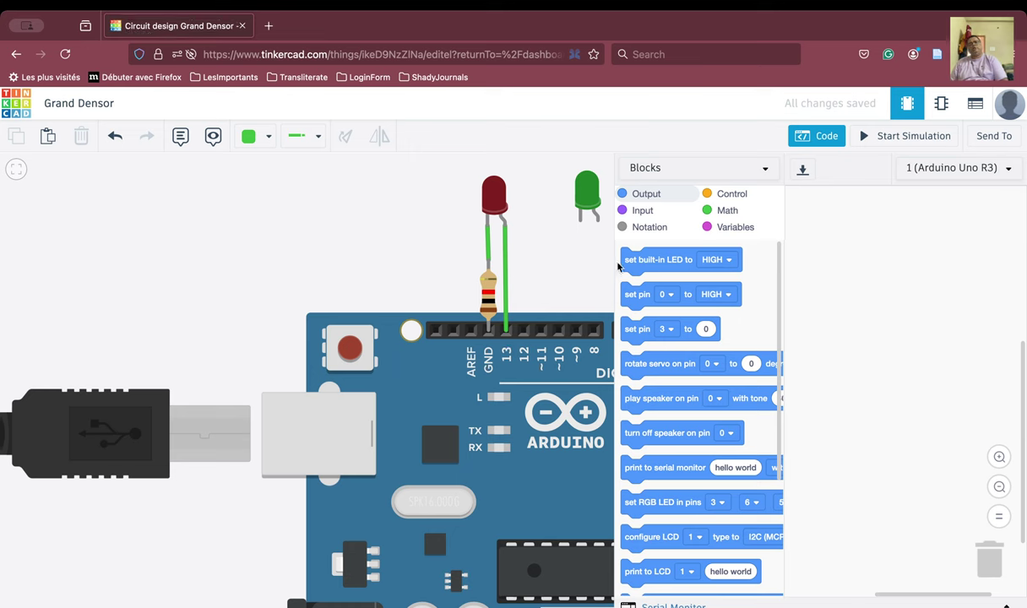
Add a set pin block to the empty program that sets pin 13 to HIGH.
{"action": "left_click_drag", "start_coordinate": [626, 296], "coordinate": [825, 219]}
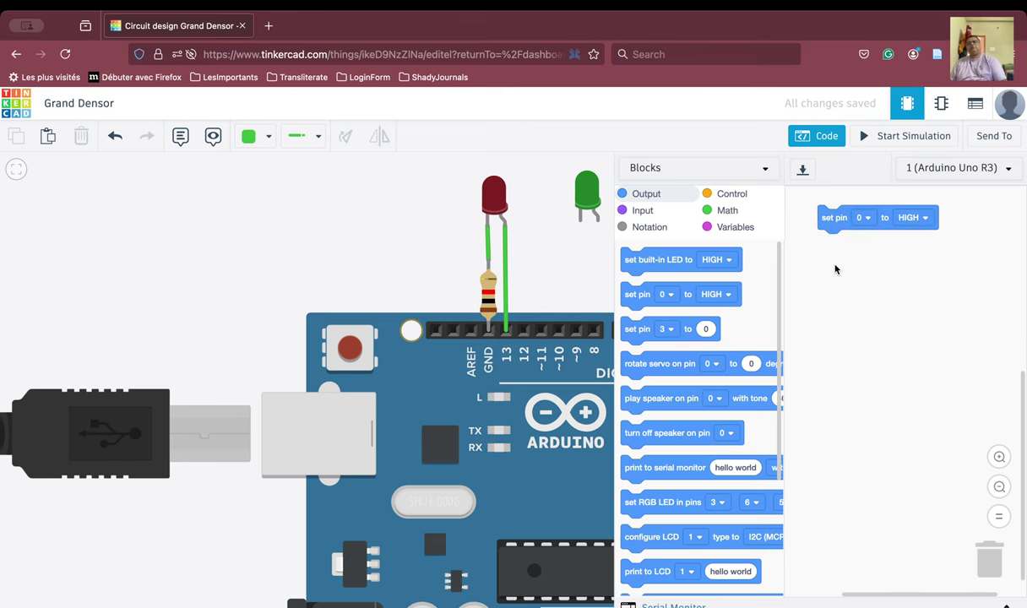
{"action": "left_click", "coordinate": [861, 218]}
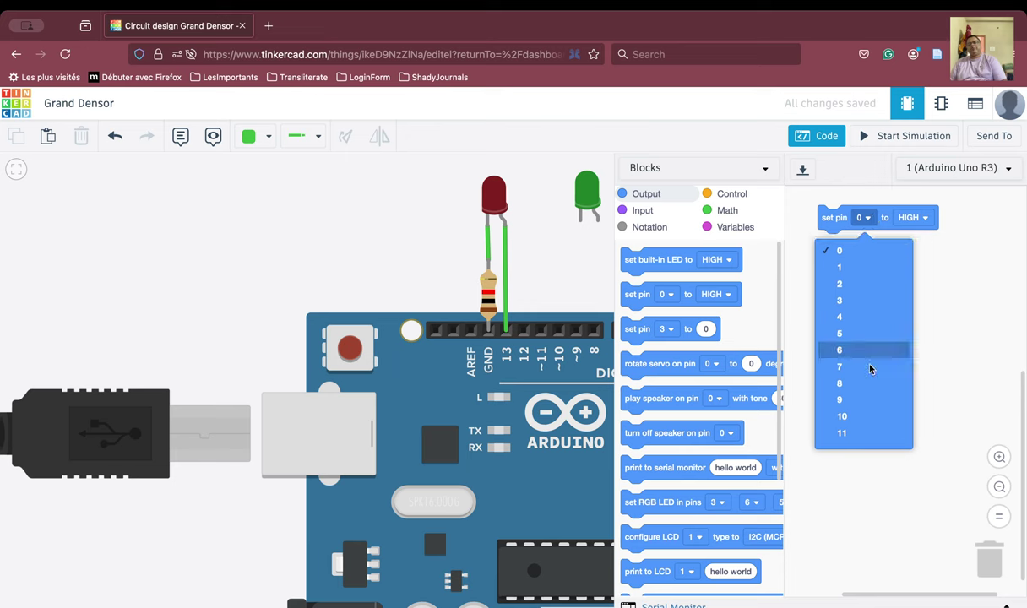
{"action": "scroll", "coordinate": [870, 368], "scroll_direction": "down", "scroll_amount": 3}
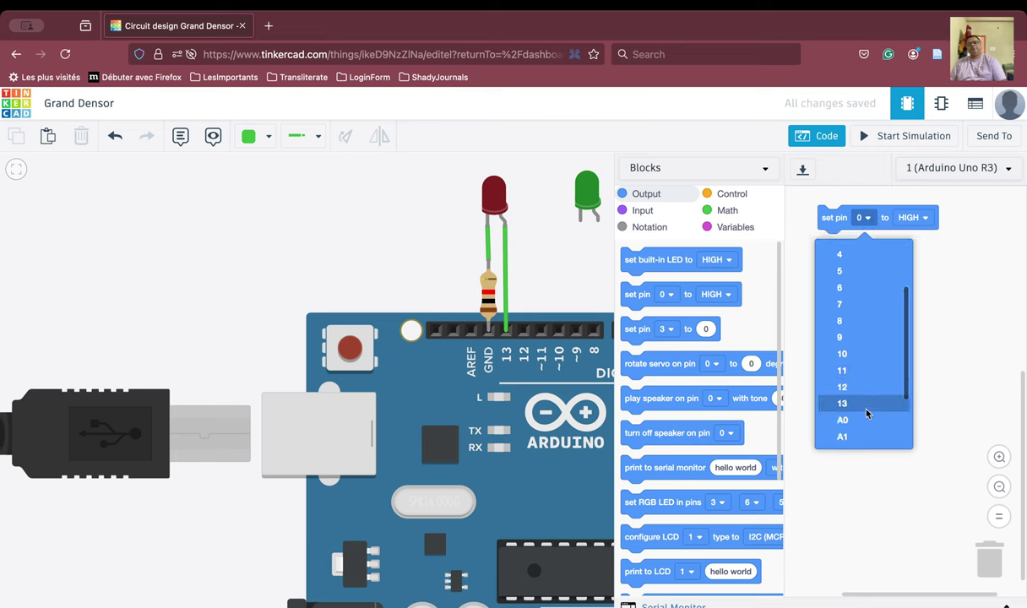
{"action": "left_click", "coordinate": [866, 404]}
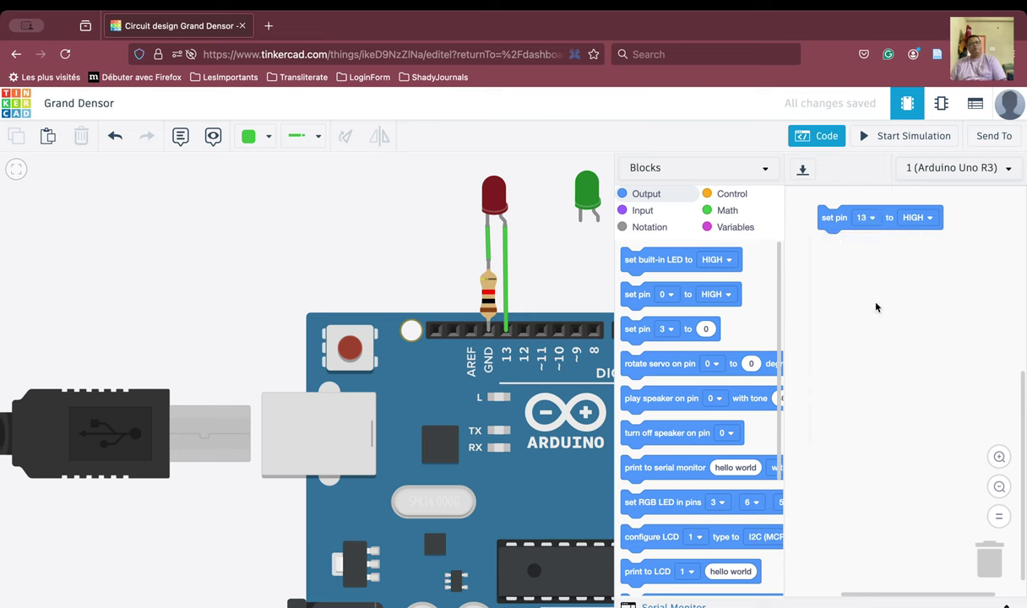
Attach a wait block of 0.5 secs beneath the set pin 13 block.
{"action": "left_click", "coordinate": [725, 194]}
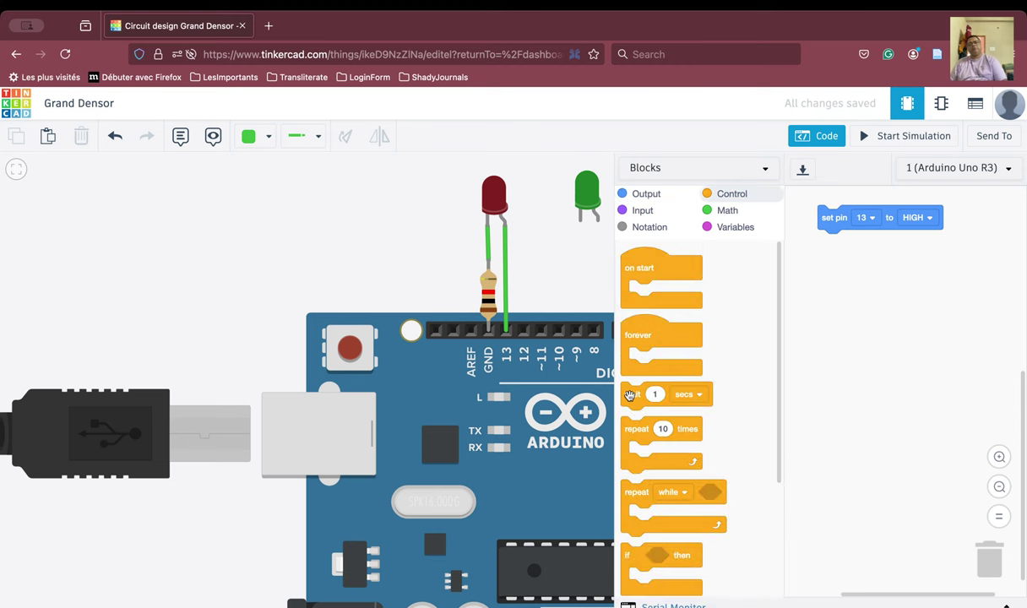
{"action": "left_click_drag", "start_coordinate": [629, 396], "coordinate": [825, 244]}
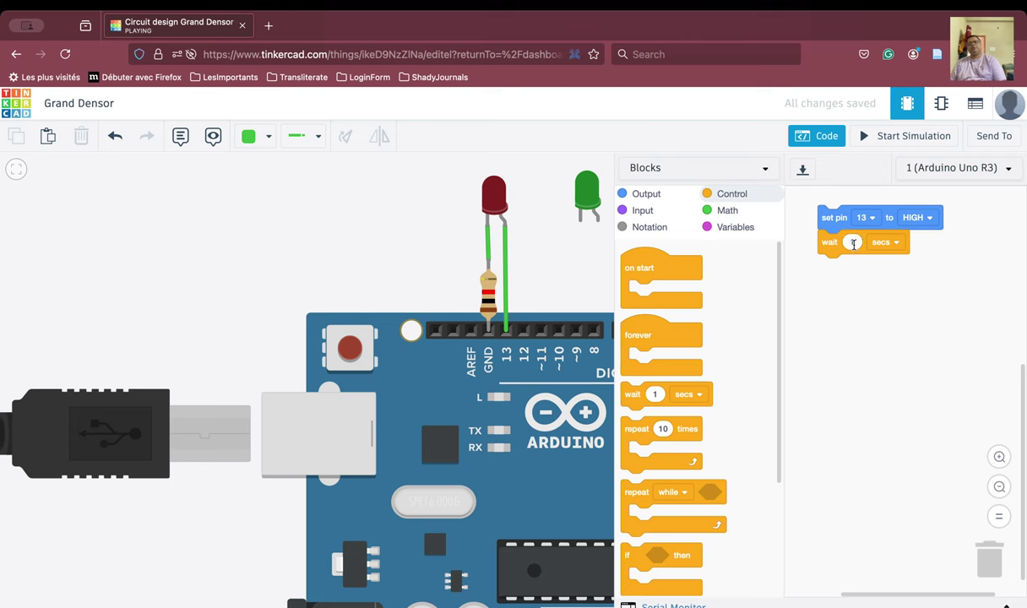
{"action": "left_click", "coordinate": [853, 243]}
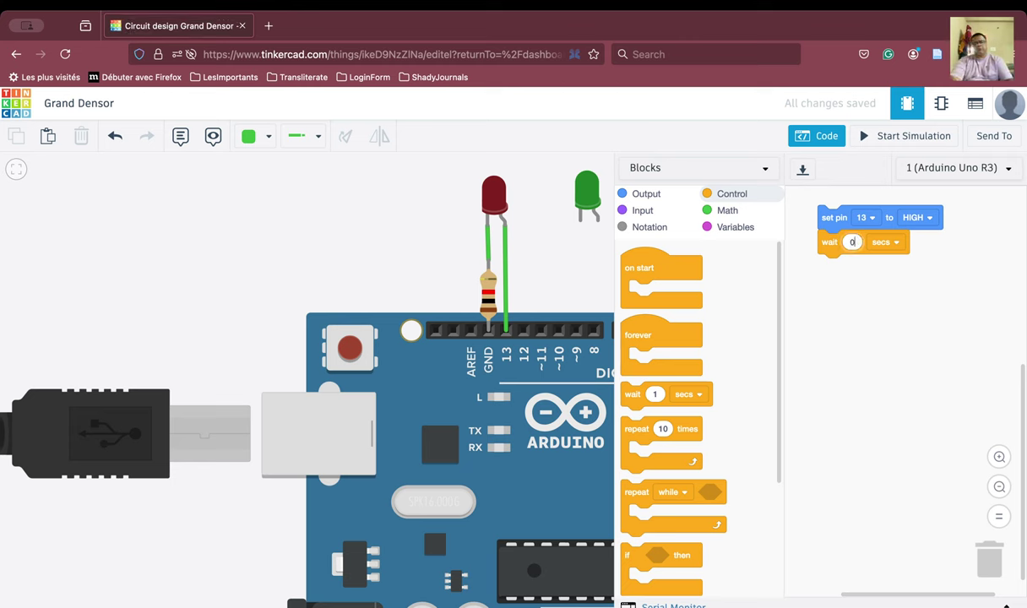
{"action": "type", "text": "0.5"}
{"action": "left_click", "coordinate": [878, 320]}
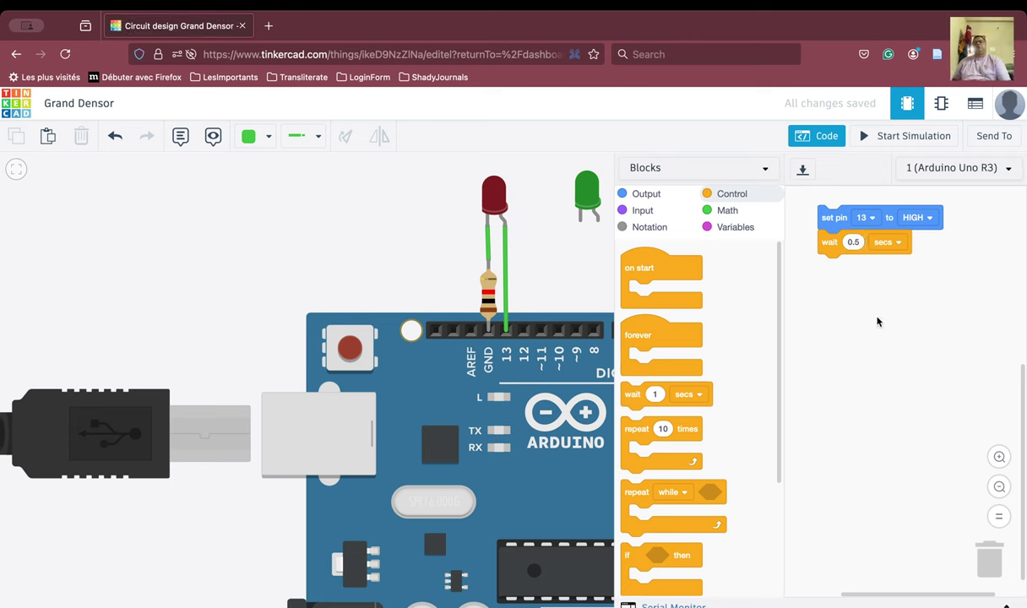
Duplicate the set pin 13 and wait blocks and attach the copy beneath the originals.
{"action": "right_click", "coordinate": [825, 214]}
{"action": "left_click", "coordinate": [832, 224]}
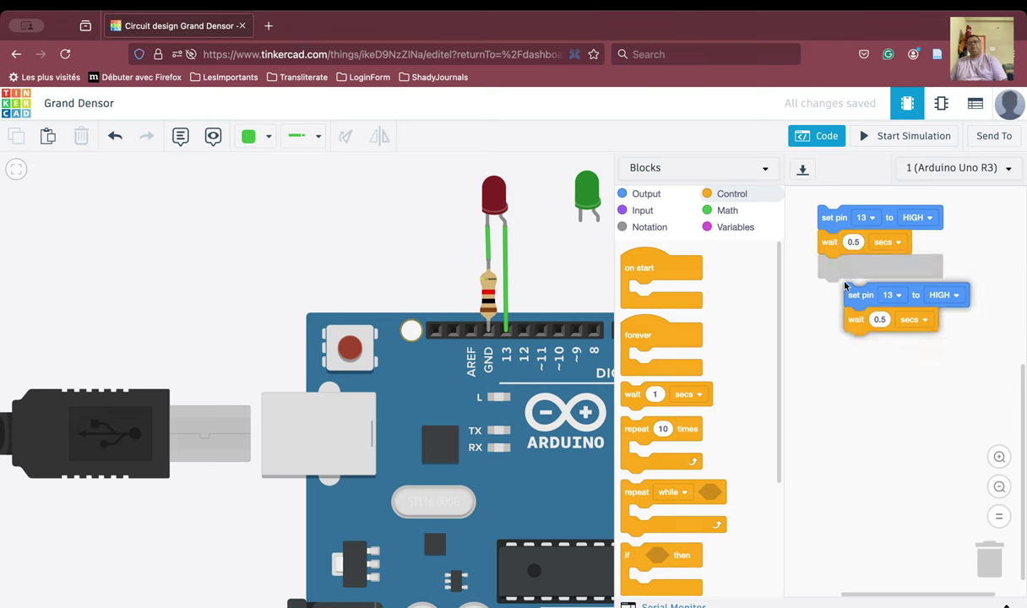
{"action": "left_click", "coordinate": [827, 267]}
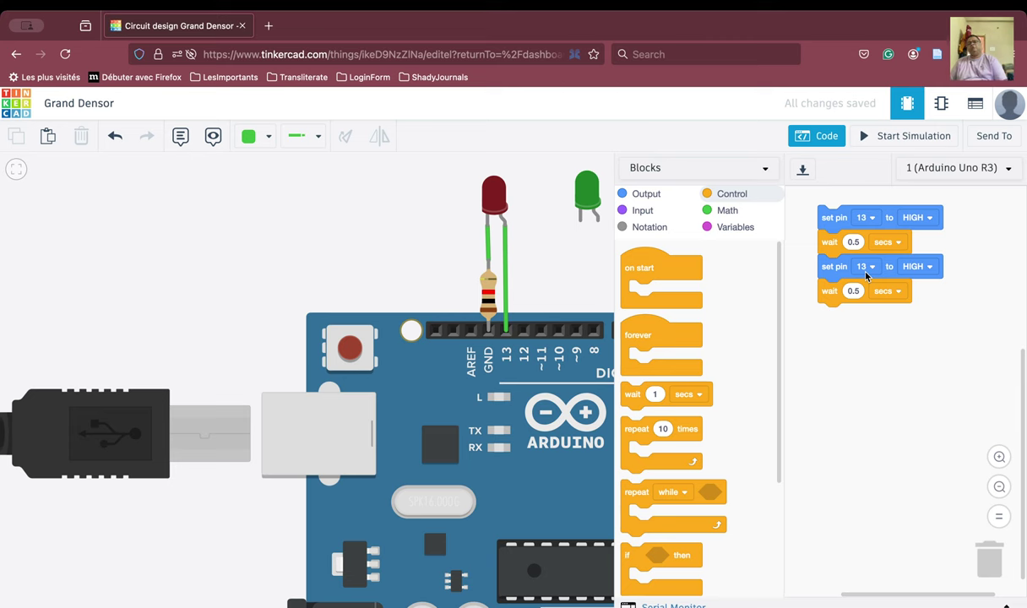
Set the second set pin 13 block to LOW and test the blinking red LED by starting and stopping the simulation.
{"action": "left_click", "coordinate": [930, 267]}
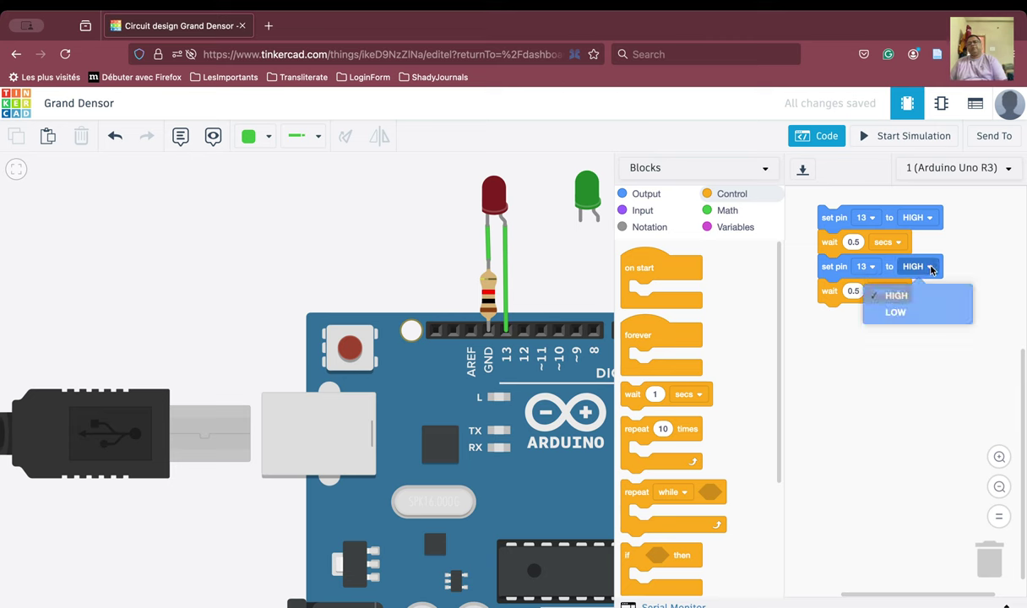
{"action": "left_click", "coordinate": [921, 320]}
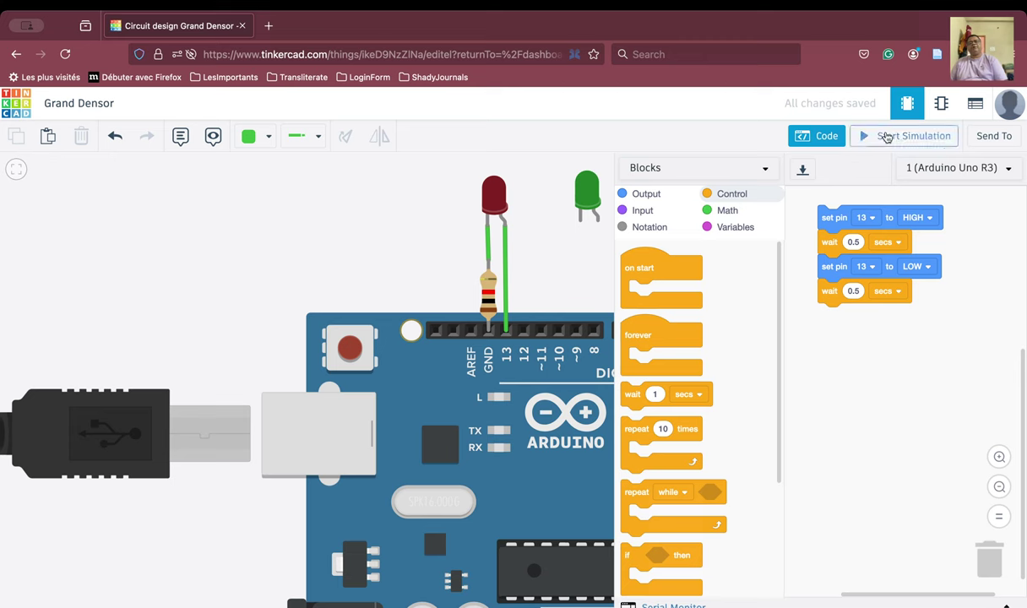
{"action": "left_click", "coordinate": [886, 138]}
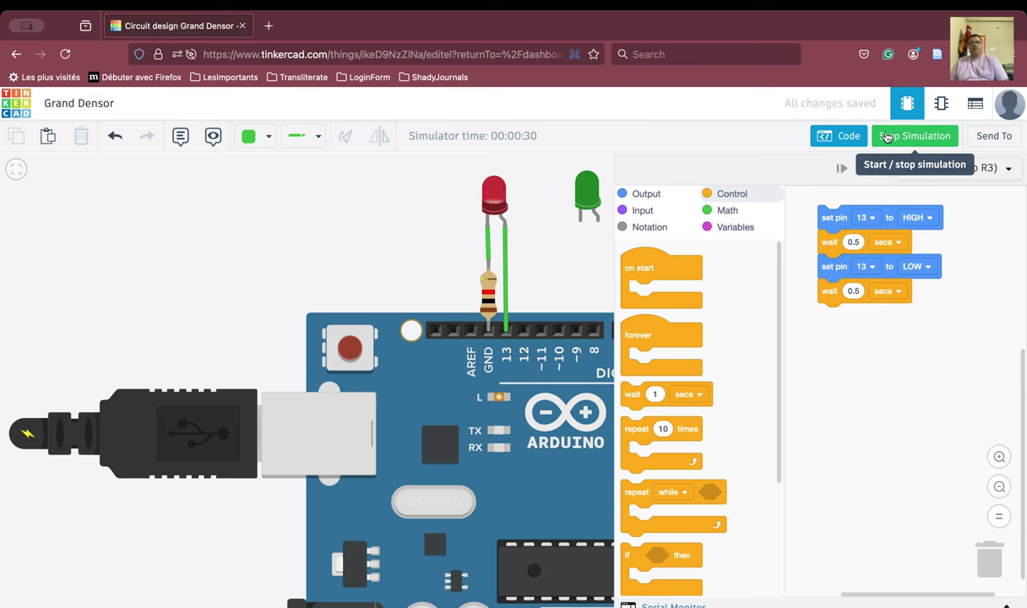
{"action": "left_click", "coordinate": [887, 137]}
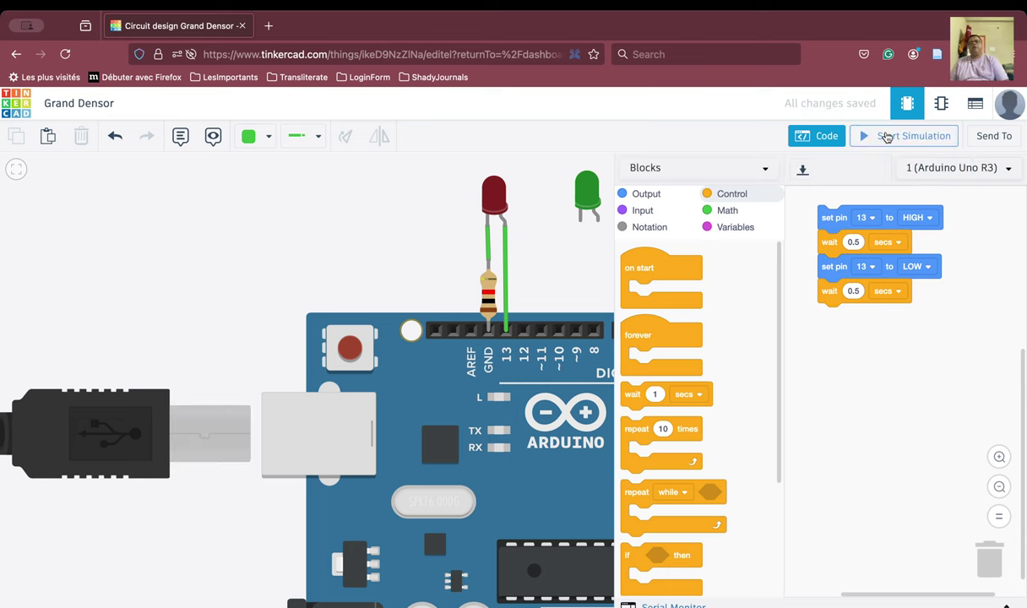
Close the code editor and move the green LED closer to the red LED.
{"action": "left_click", "coordinate": [586, 187]}
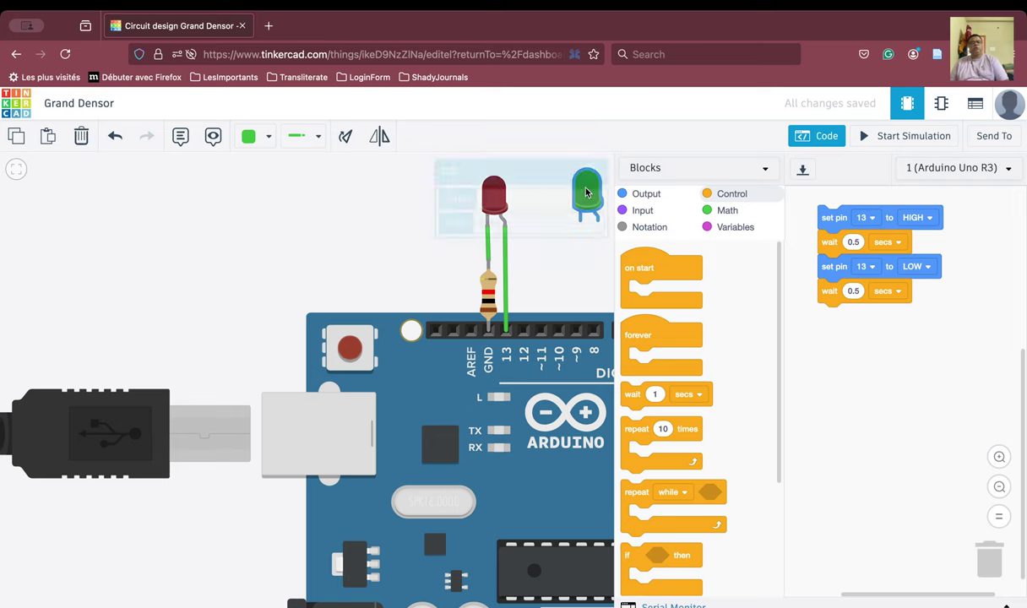
{"action": "left_click", "coordinate": [561, 286]}
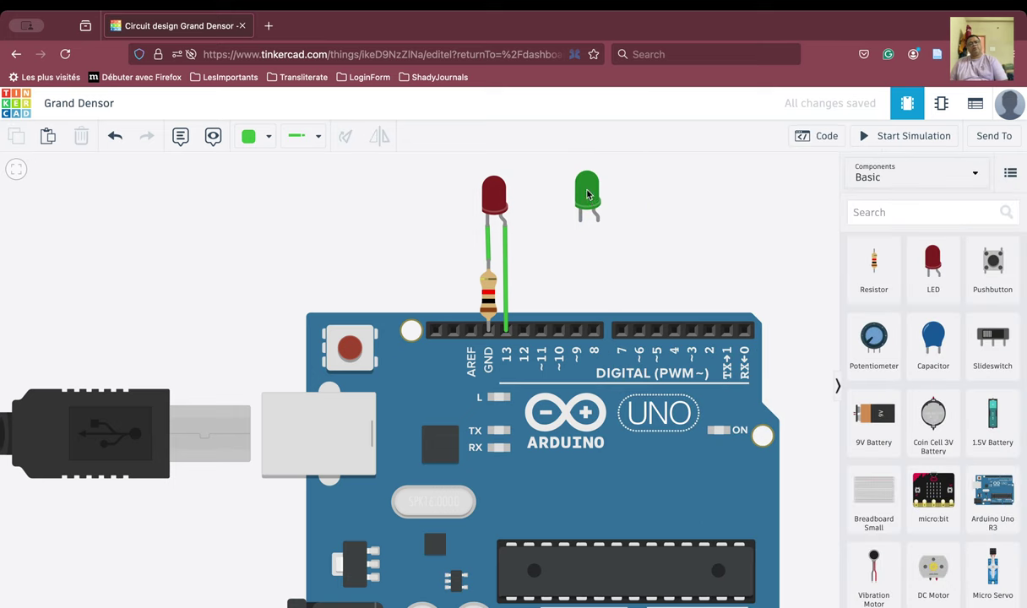
{"action": "left_click_drag", "start_coordinate": [587, 195], "coordinate": [550, 200]}
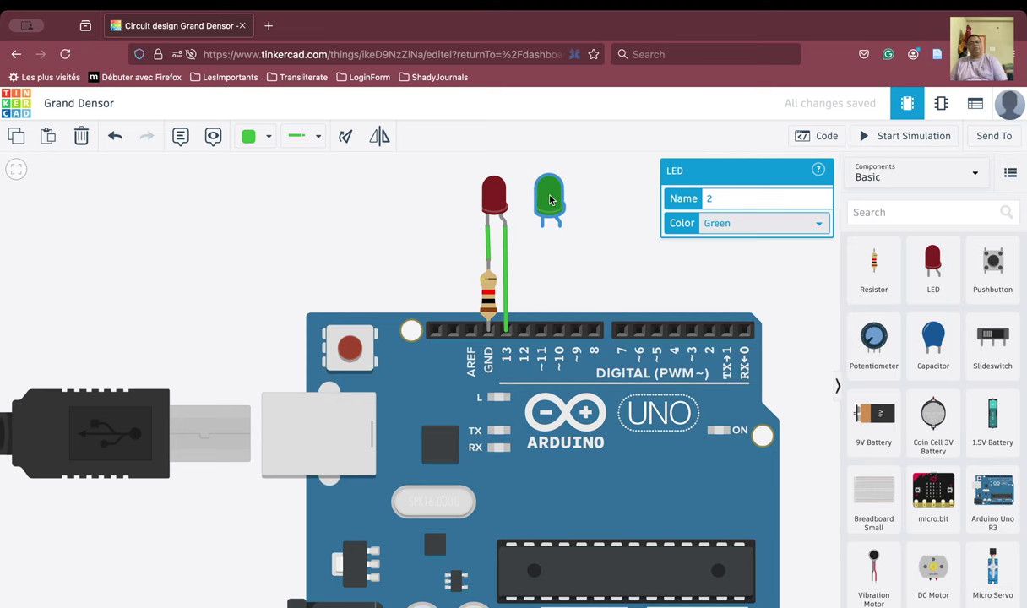
{"action": "left_click", "coordinate": [570, 280]}
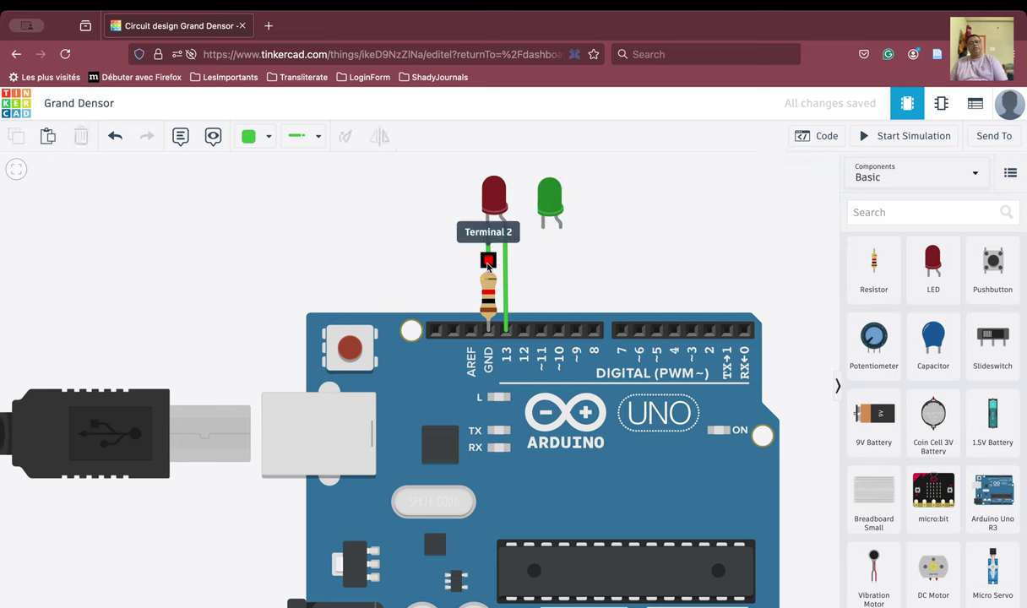
Wire the resistor's Terminal 2 to the green LED's cathode with one bend beneath the LED.
{"action": "left_click", "coordinate": [488, 260]}
{"action": "left_click", "coordinate": [488, 222]}
{"action": "left_click", "coordinate": [488, 261]}
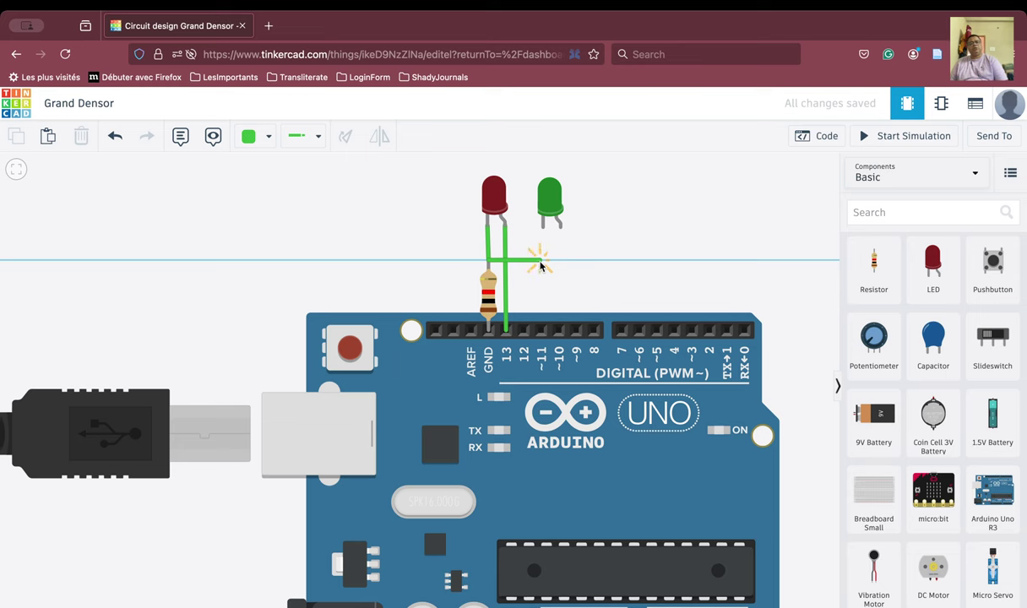
{"action": "left_click", "coordinate": [543, 226]}
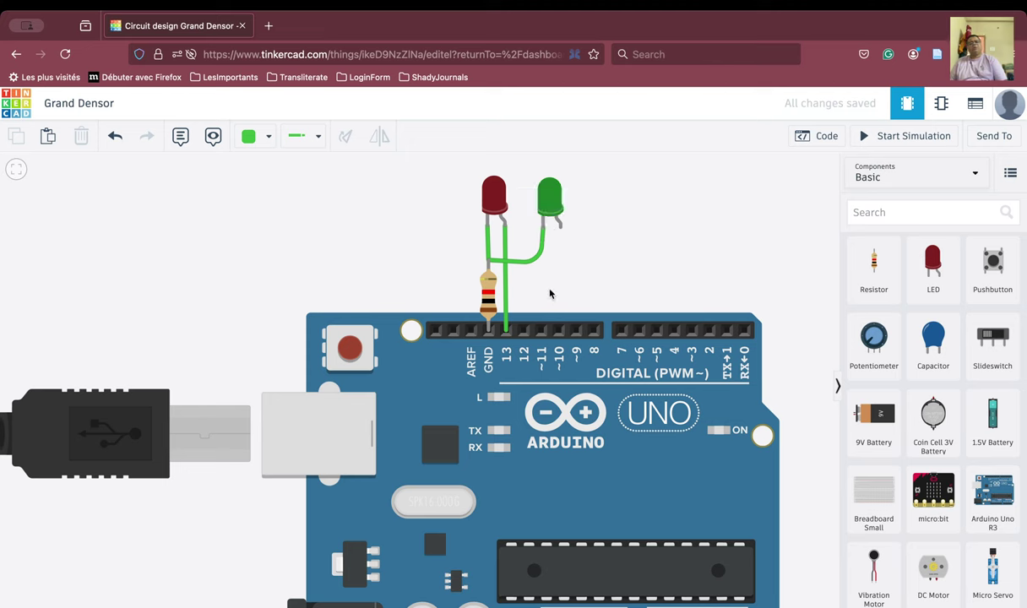
Colour the two wires joining the resistor to the red and green LED cathodes black.
{"action": "left_click", "coordinate": [488, 243]}
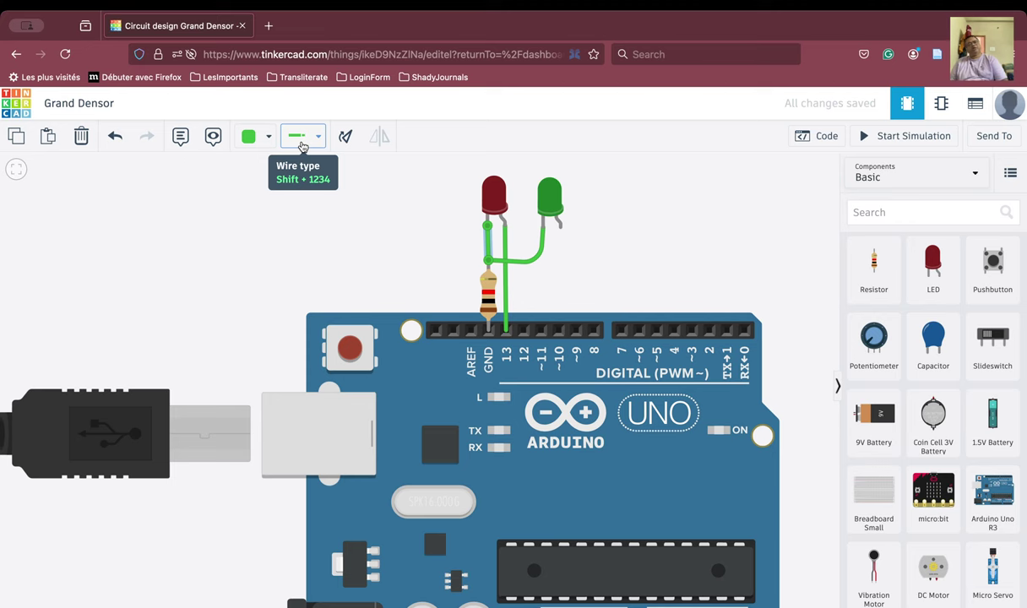
{"action": "left_click", "coordinate": [260, 144]}
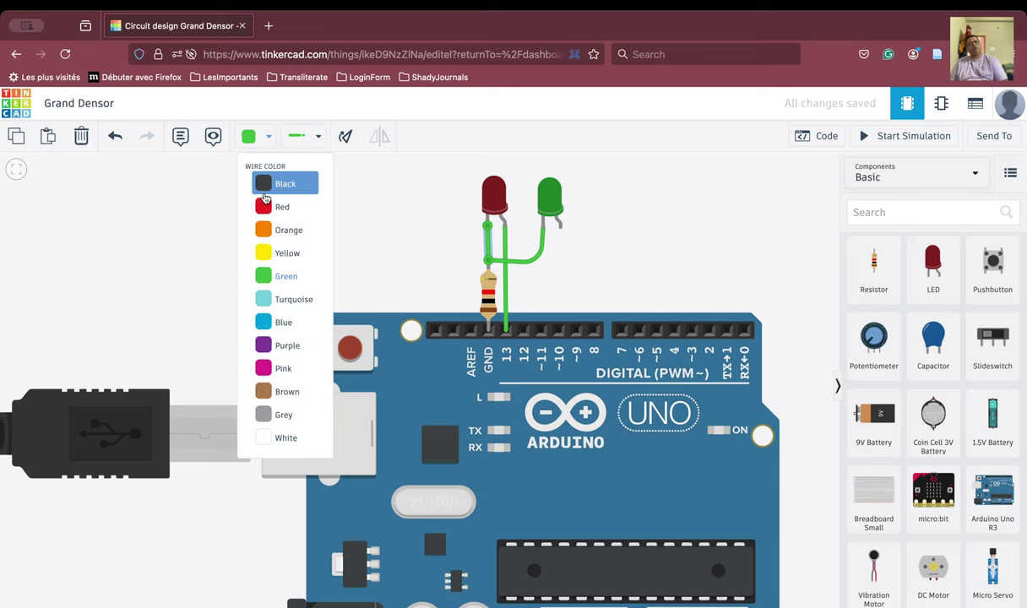
{"action": "left_click", "coordinate": [265, 181]}
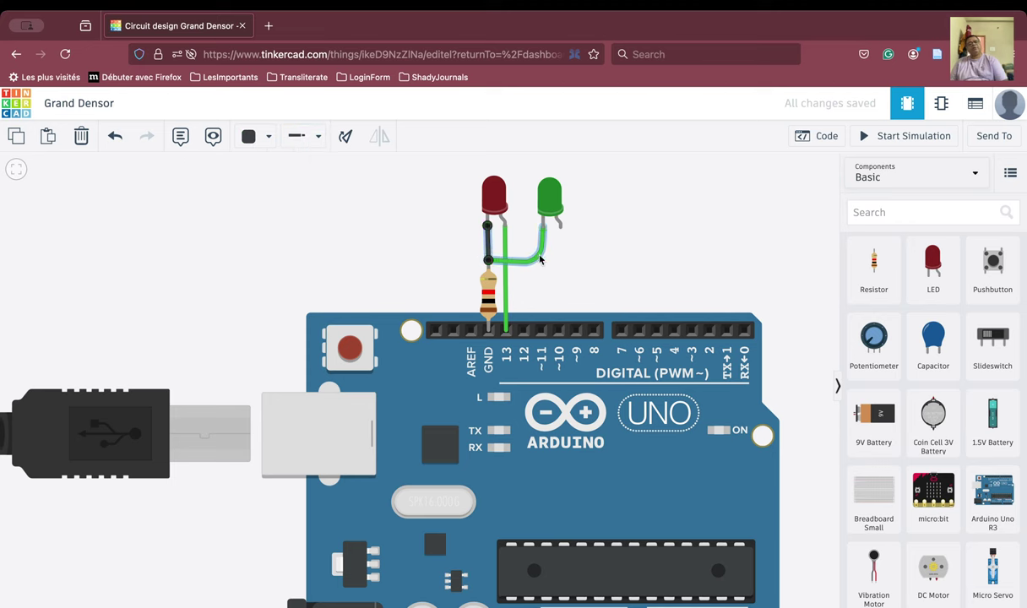
{"action": "left_click", "coordinate": [540, 261]}
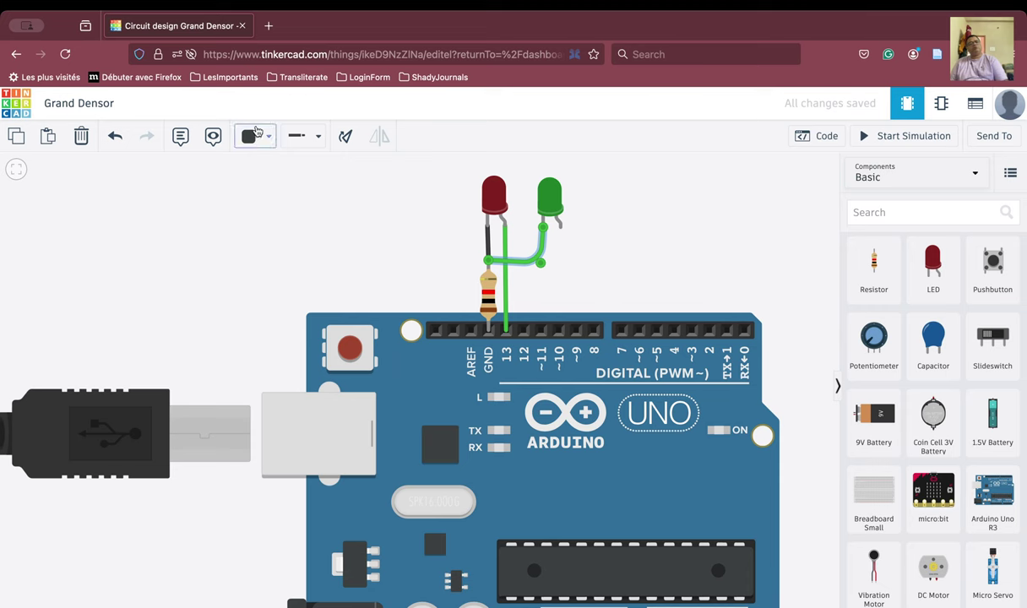
{"action": "left_click", "coordinate": [257, 136]}
{"action": "left_click", "coordinate": [269, 185]}
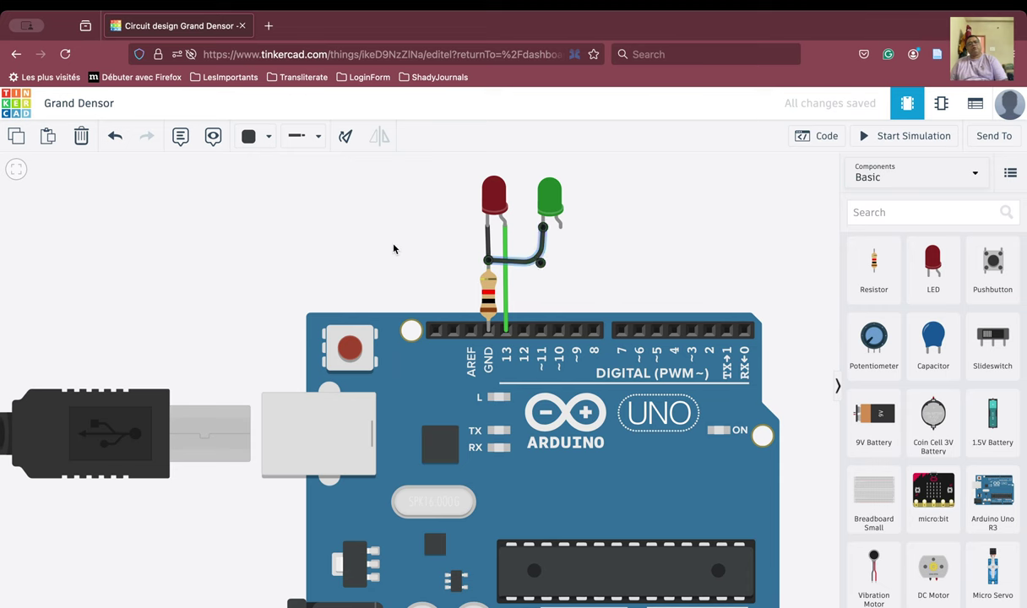
Colour the wire between pin 13 and the red LED's anode red.
{"action": "left_click", "coordinate": [505, 303]}
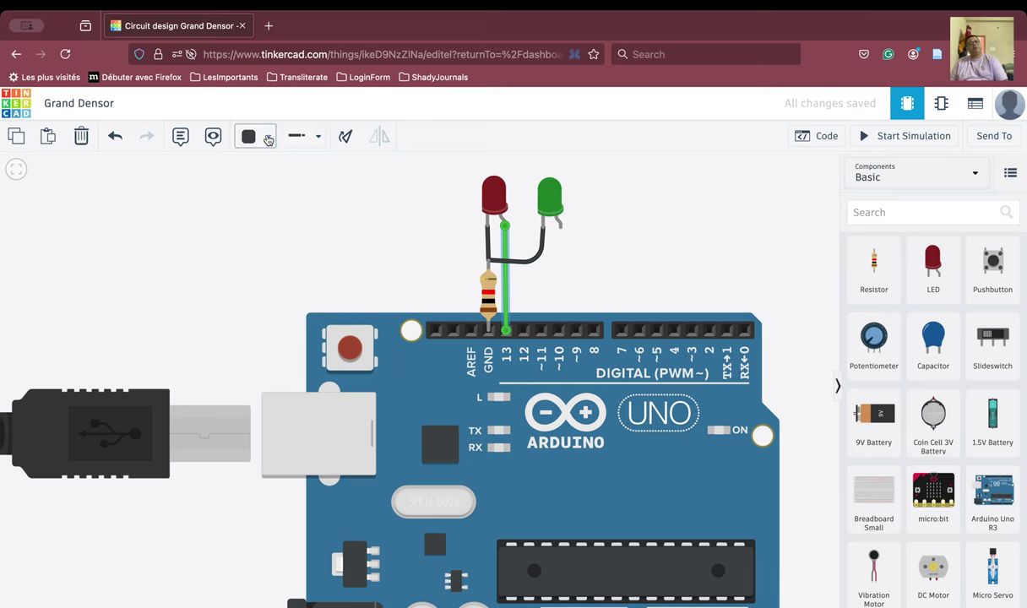
{"action": "left_click", "coordinate": [256, 136]}
{"action": "left_click", "coordinate": [277, 208]}
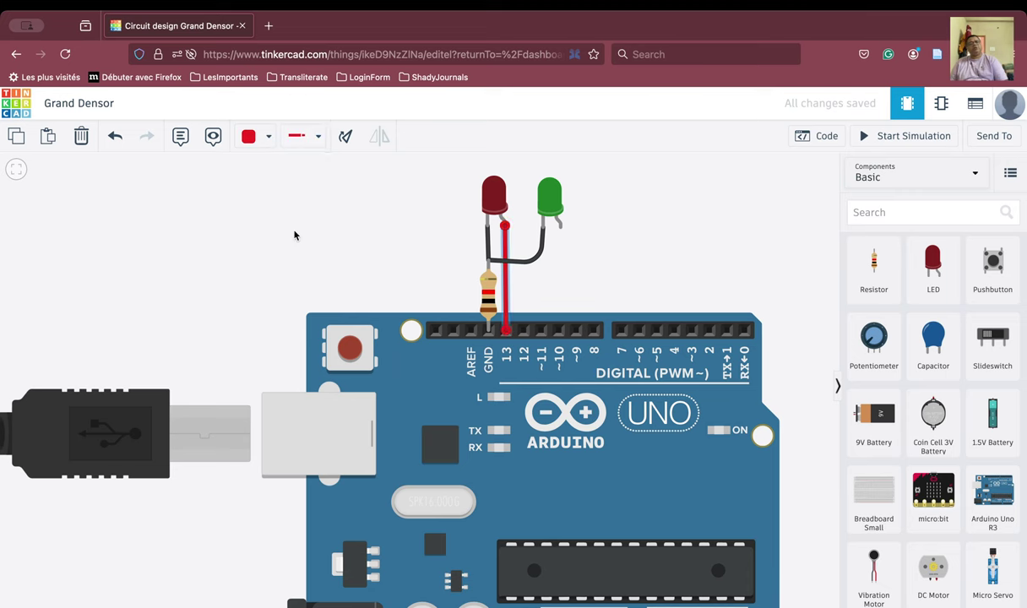
{"action": "left_click", "coordinate": [293, 231]}
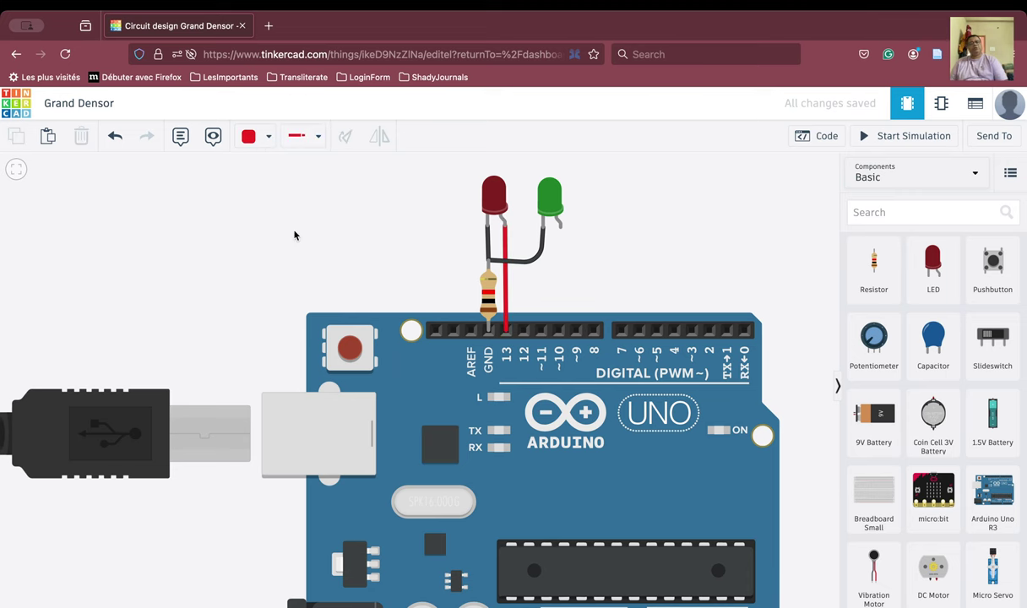
Connect Arduino pin 12 to the green LED's anode with a red wire bent twice.
{"action": "left_click", "coordinate": [524, 332]}
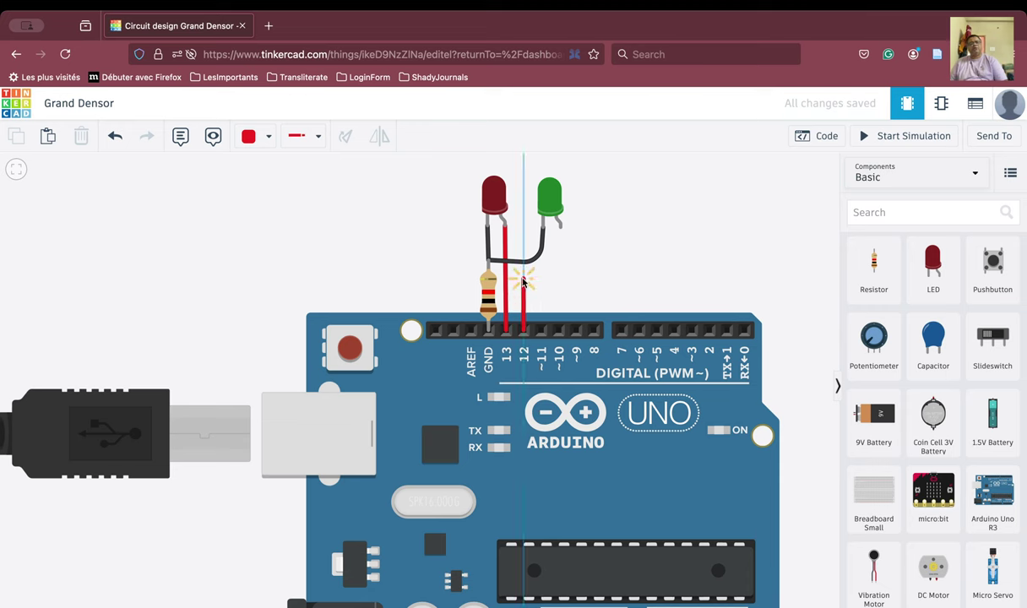
{"action": "left_click", "coordinate": [523, 279]}
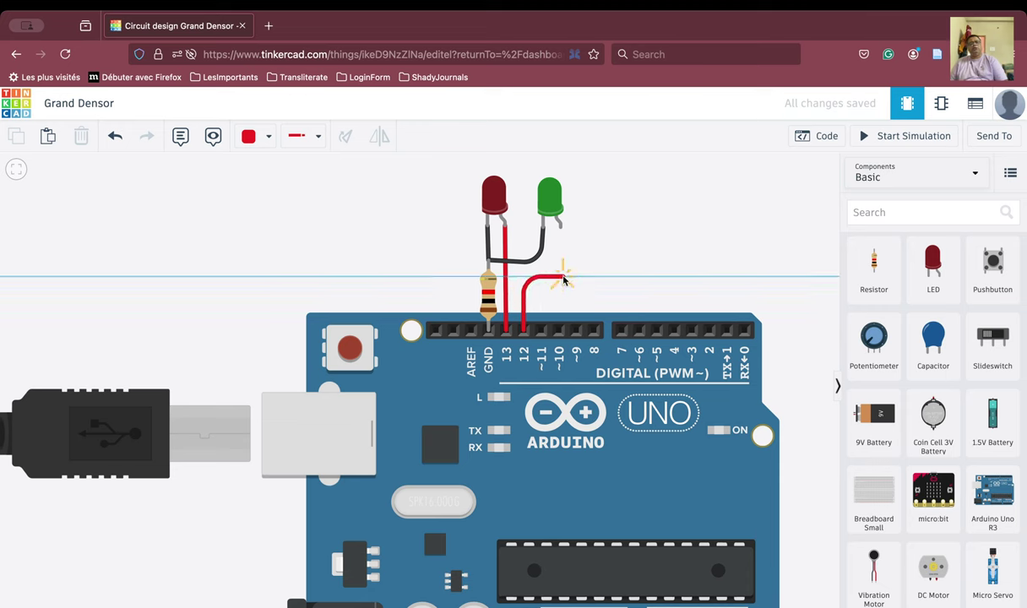
{"action": "left_click", "coordinate": [563, 277]}
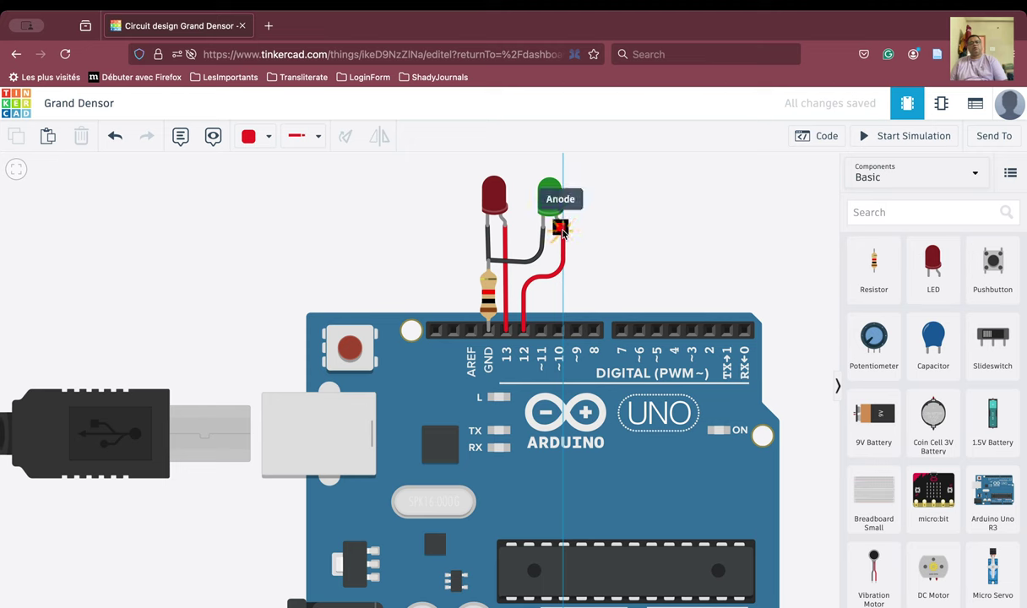
{"action": "left_click", "coordinate": [560, 228]}
{"action": "left_click", "coordinate": [629, 279]}
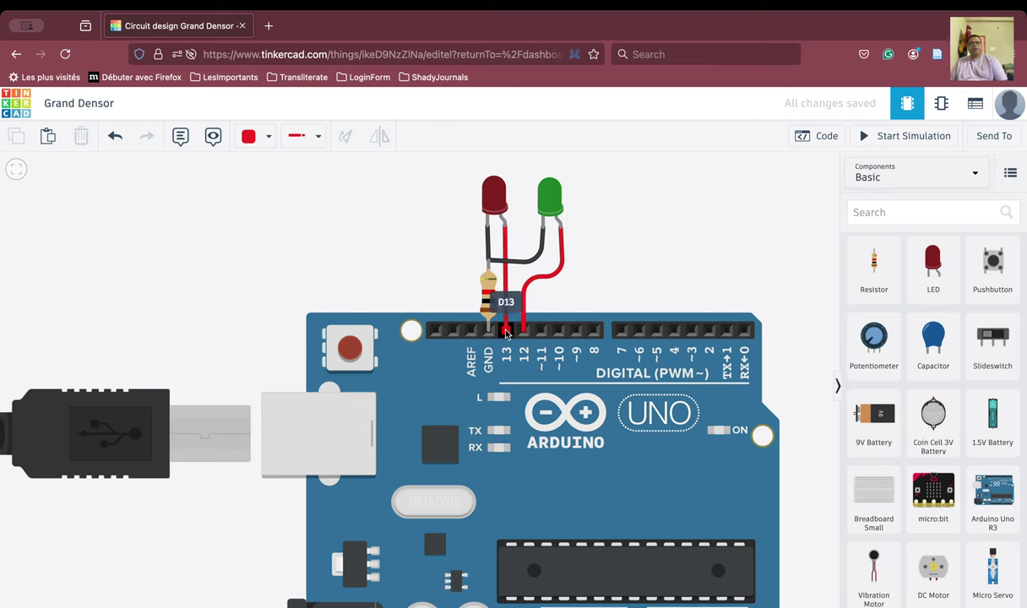
{"action": "left_click", "coordinate": [548, 206]}
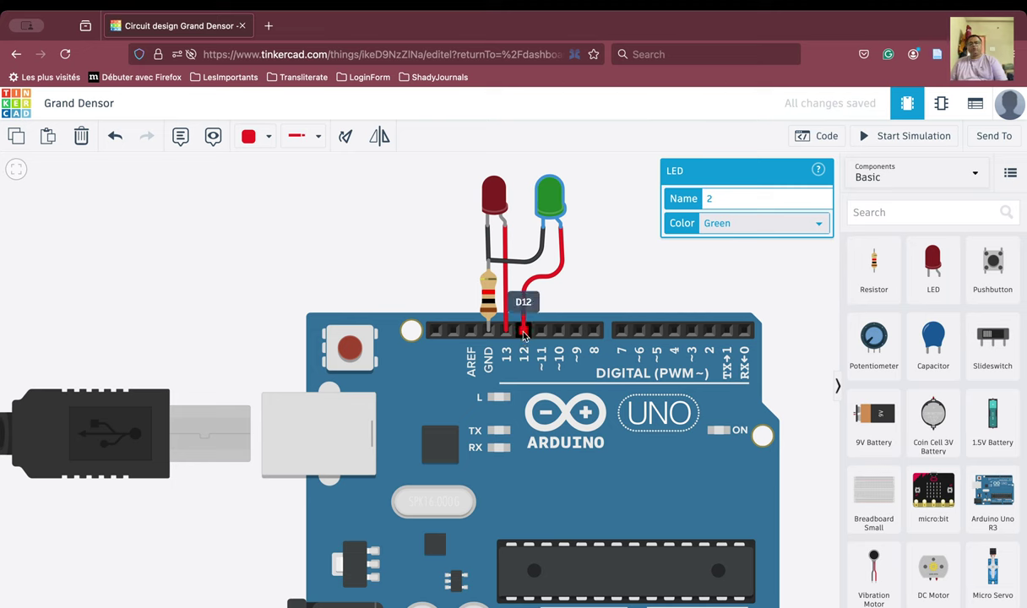
{"action": "left_click", "coordinate": [583, 291]}
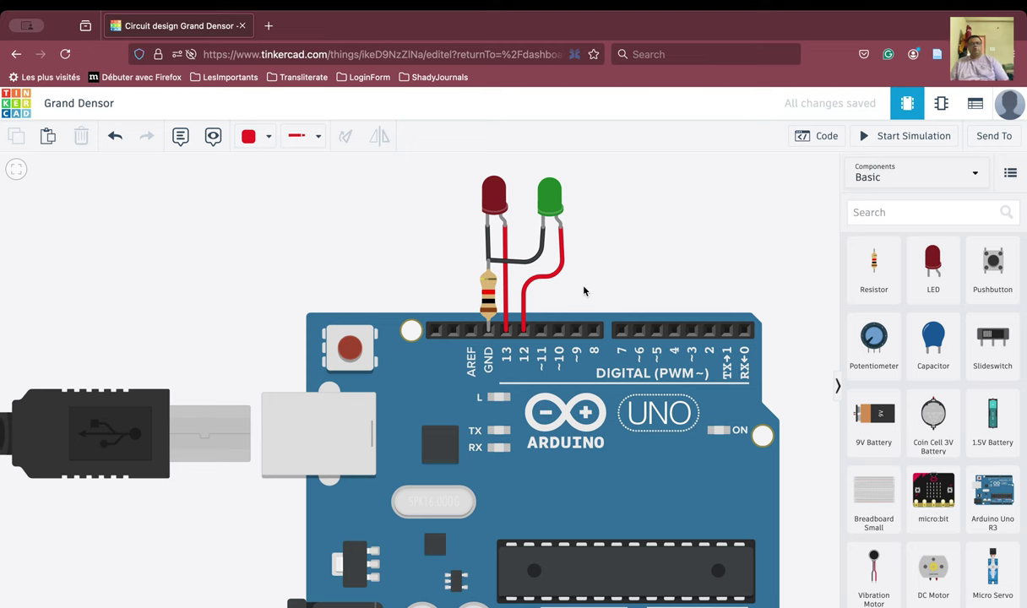
Reopen the code editor and insert a set pin 12 to LOW block directly beneath the set pin 13 to HIGH block.
{"action": "left_click_drag", "start_coordinate": [583, 291], "coordinate": [401, 283]}
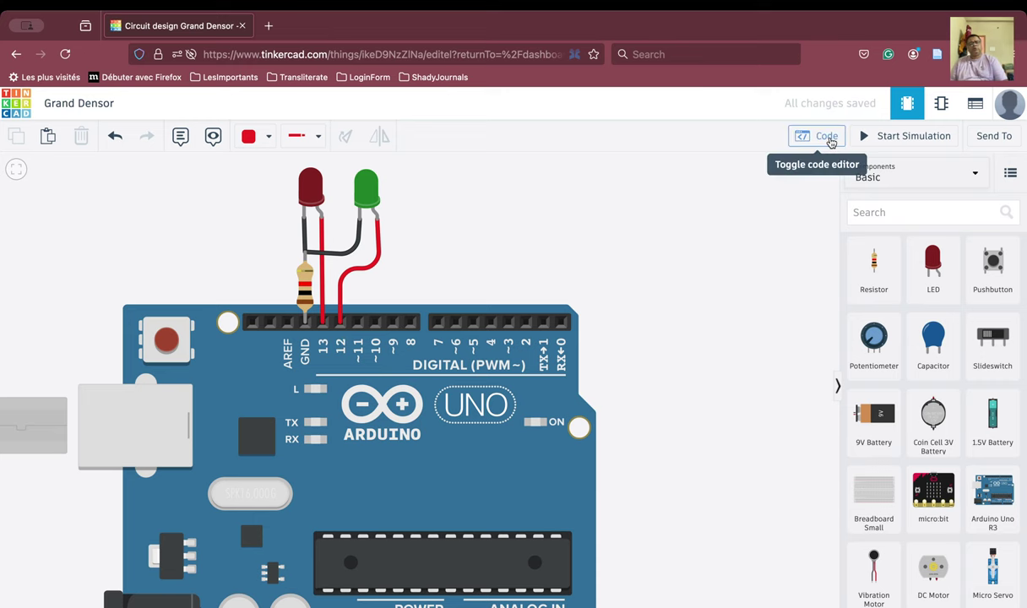
{"action": "left_click", "coordinate": [826, 136]}
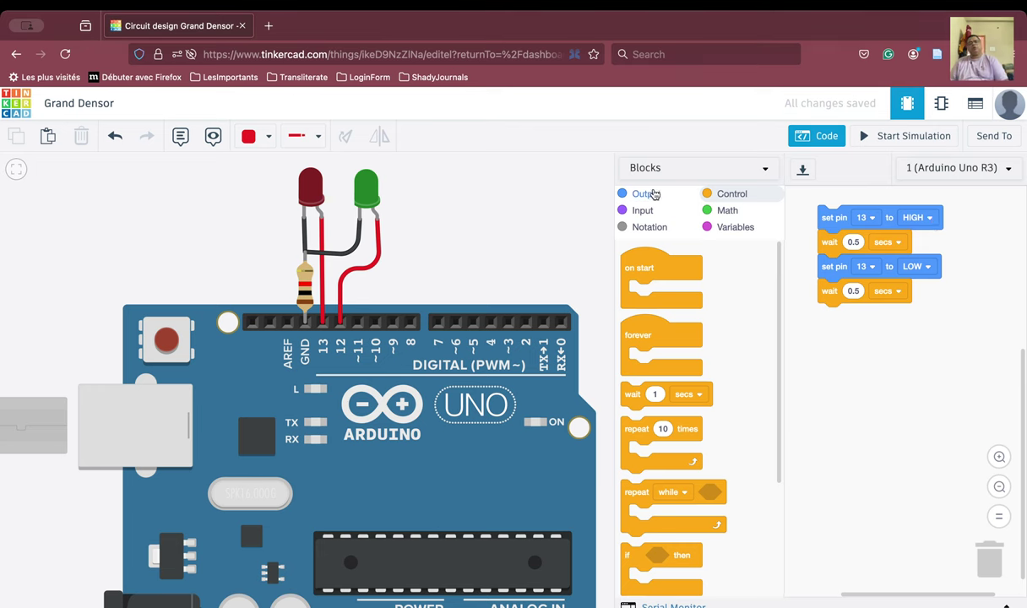
{"action": "left_click", "coordinate": [652, 193]}
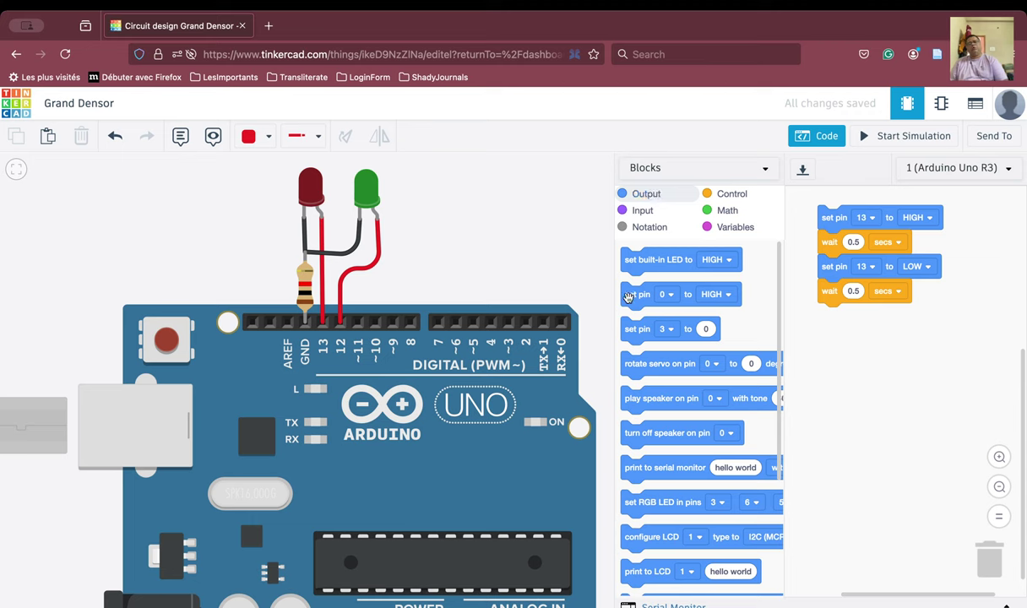
{"action": "left_click_drag", "start_coordinate": [627, 297], "coordinate": [823, 246]}
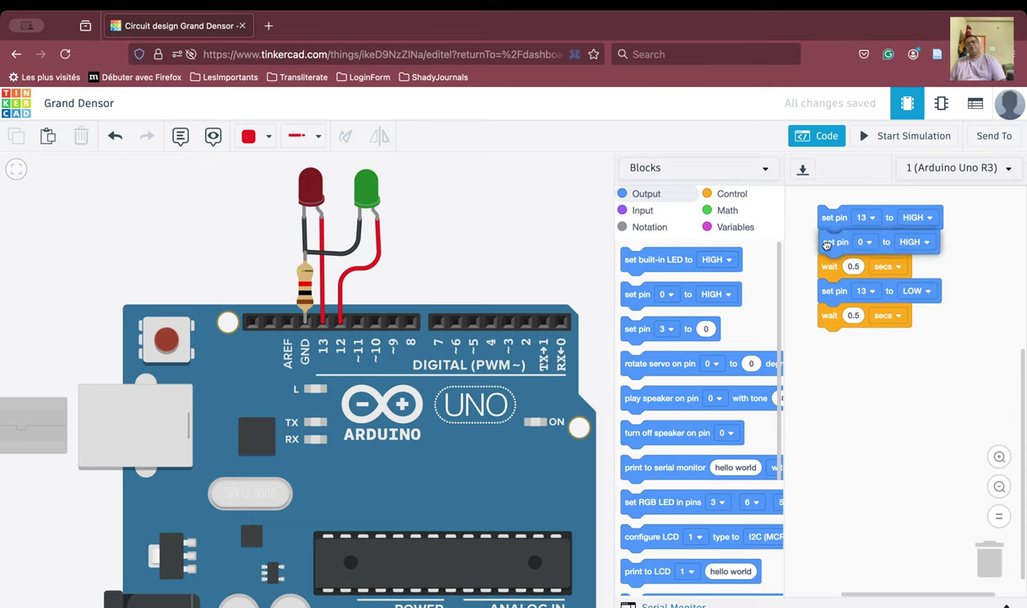
{"action": "left_click", "coordinate": [868, 243]}
{"action": "scroll", "coordinate": [865, 383], "scroll_direction": "down", "scroll_amount": 1}
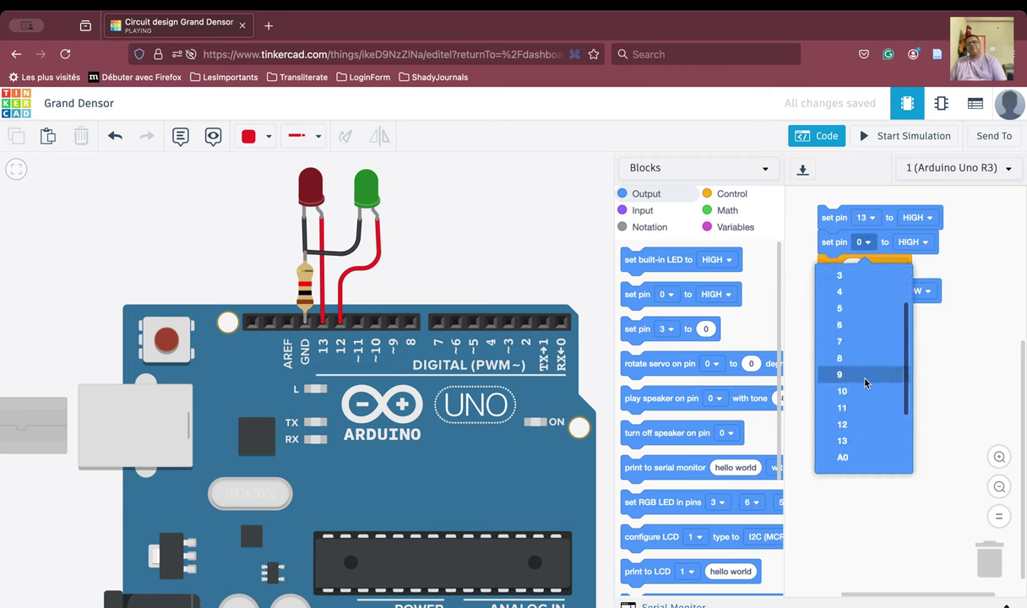
{"action": "scroll", "coordinate": [864, 380], "scroll_direction": "down", "scroll_amount": 2}
{"action": "left_click", "coordinate": [857, 390]}
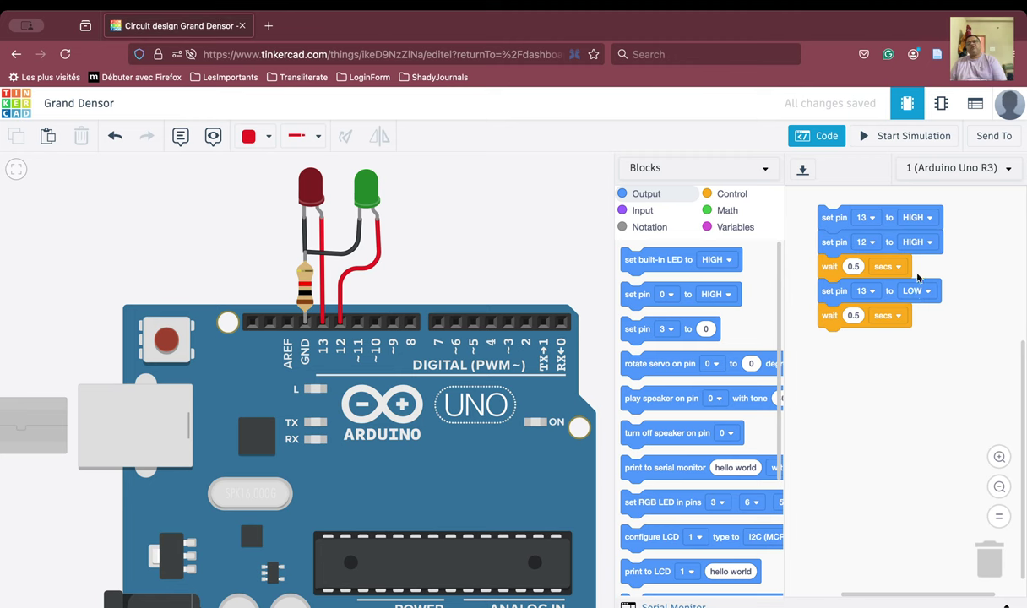
{"action": "left_click", "coordinate": [920, 242]}
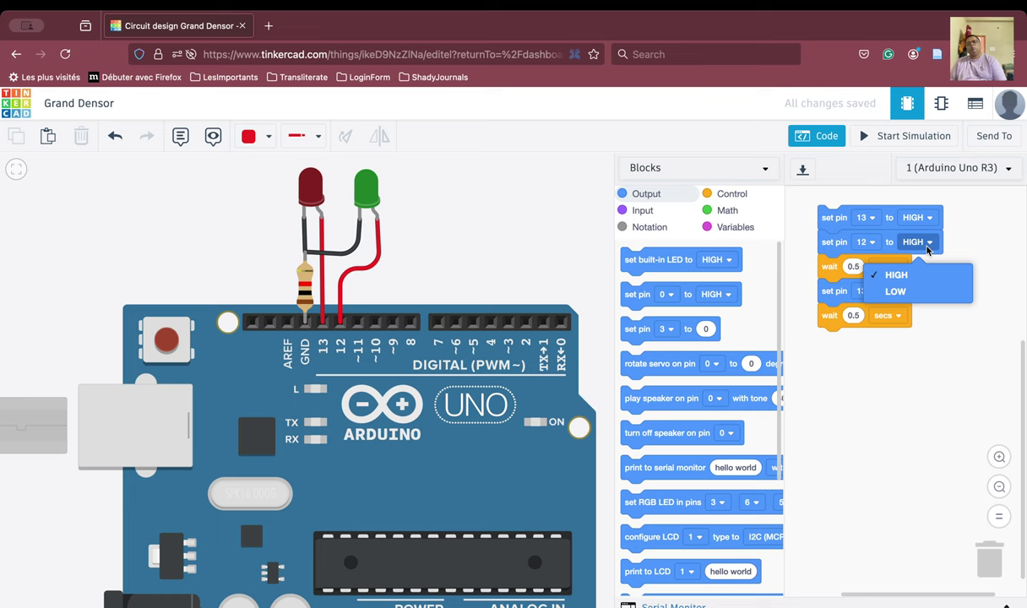
{"action": "left_click", "coordinate": [924, 293]}
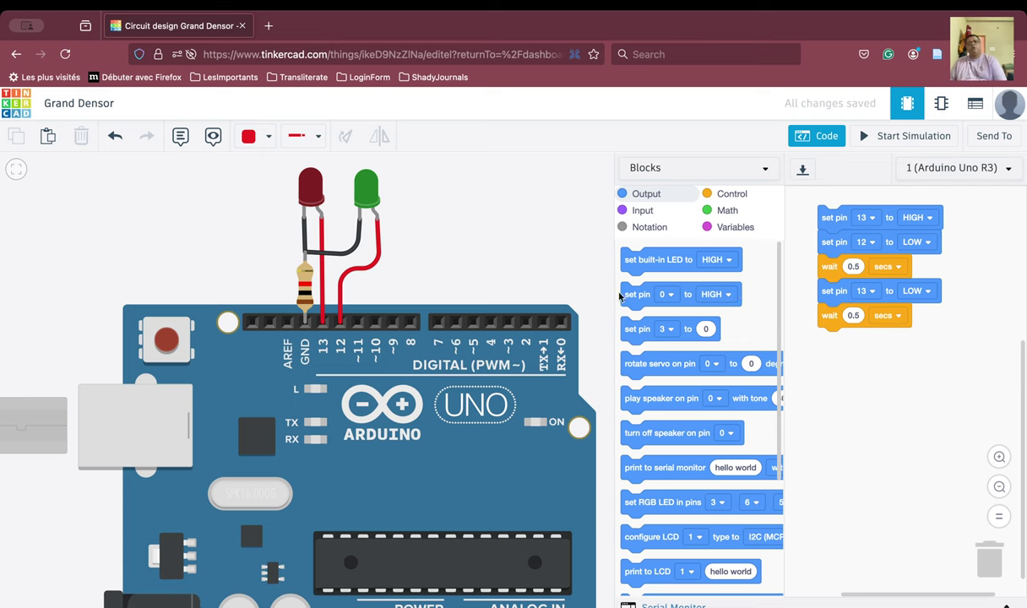
Insert a set pin 12 to HIGH block directly beneath the set pin 13 to LOW block.
{"action": "left_click_drag", "start_coordinate": [629, 295], "coordinate": [824, 317]}
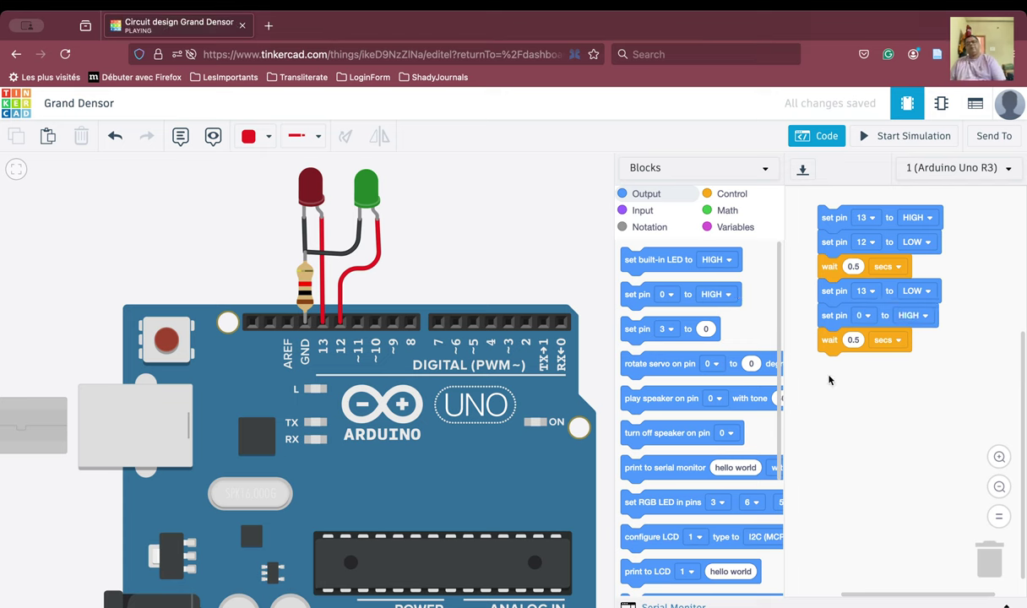
{"action": "left_click", "coordinate": [867, 316]}
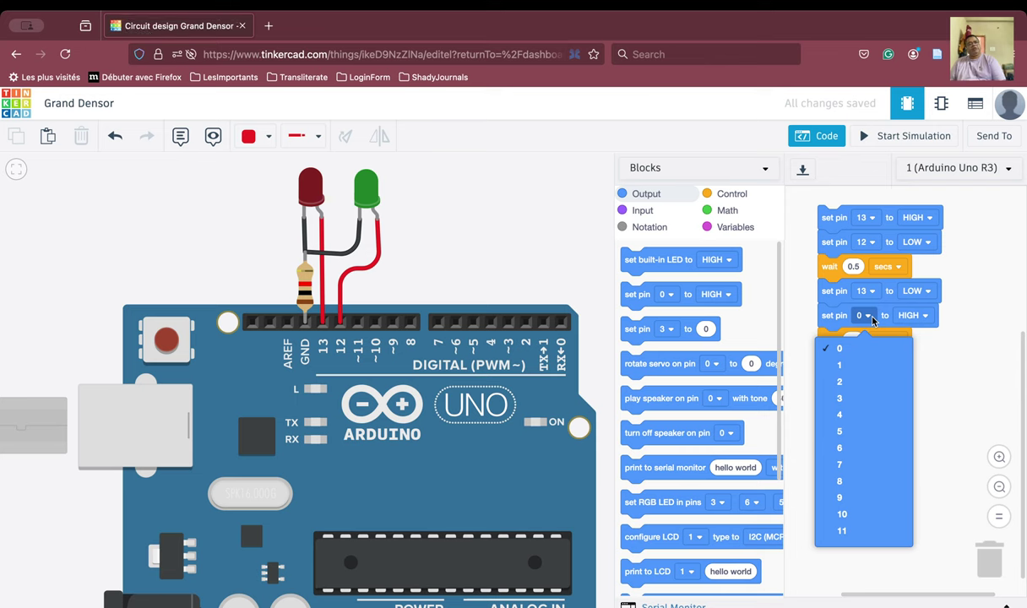
{"action": "scroll", "coordinate": [867, 390], "scroll_direction": "down", "scroll_amount": 2}
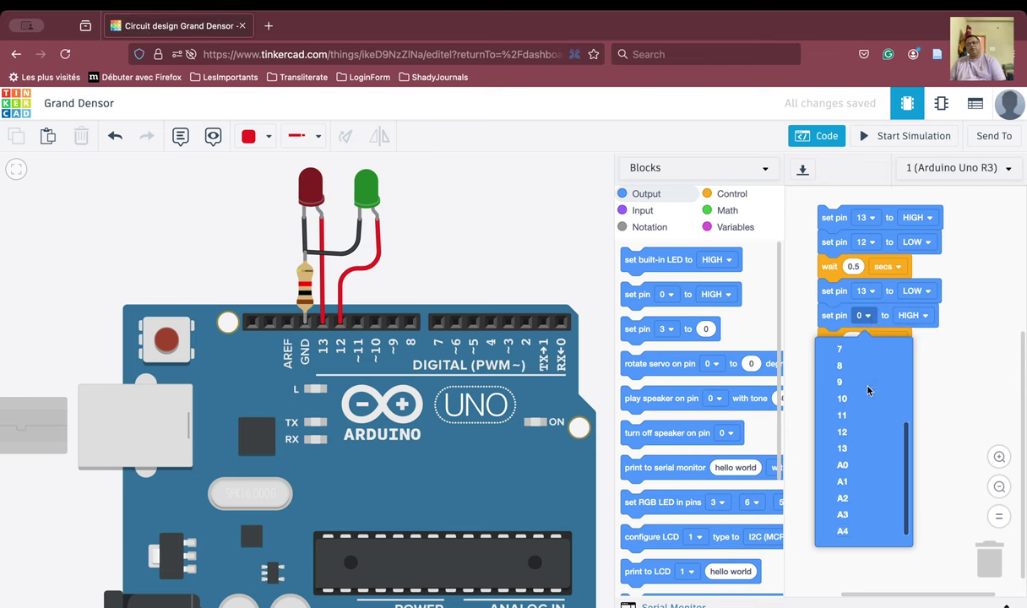
{"action": "left_click", "coordinate": [859, 436]}
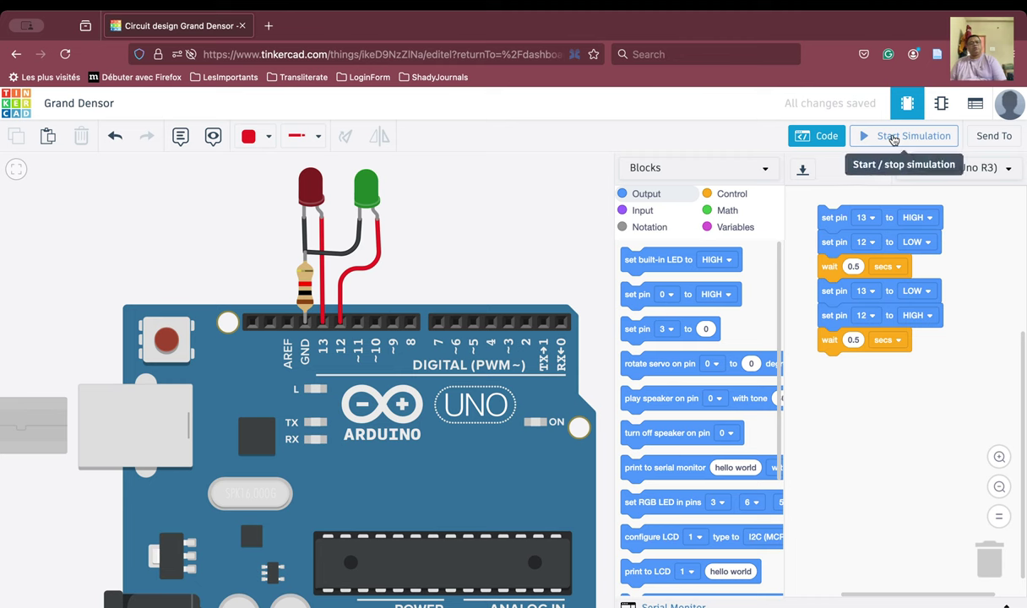
Run the simulation to check the LEDs' blinking, stop it and close the code editor.
{"action": "left_click", "coordinate": [893, 137]}
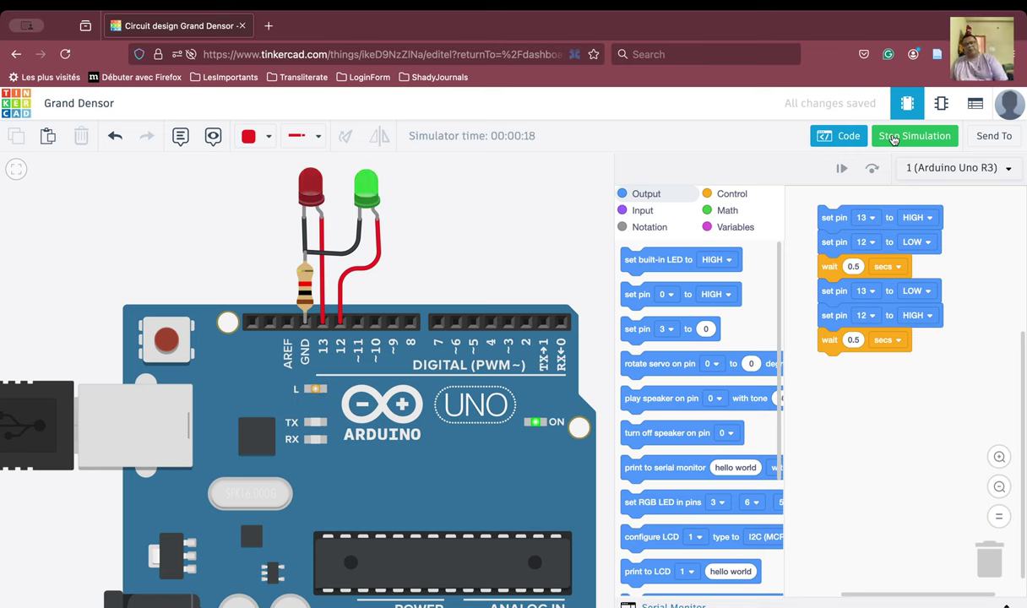
{"action": "left_click", "coordinate": [893, 139]}
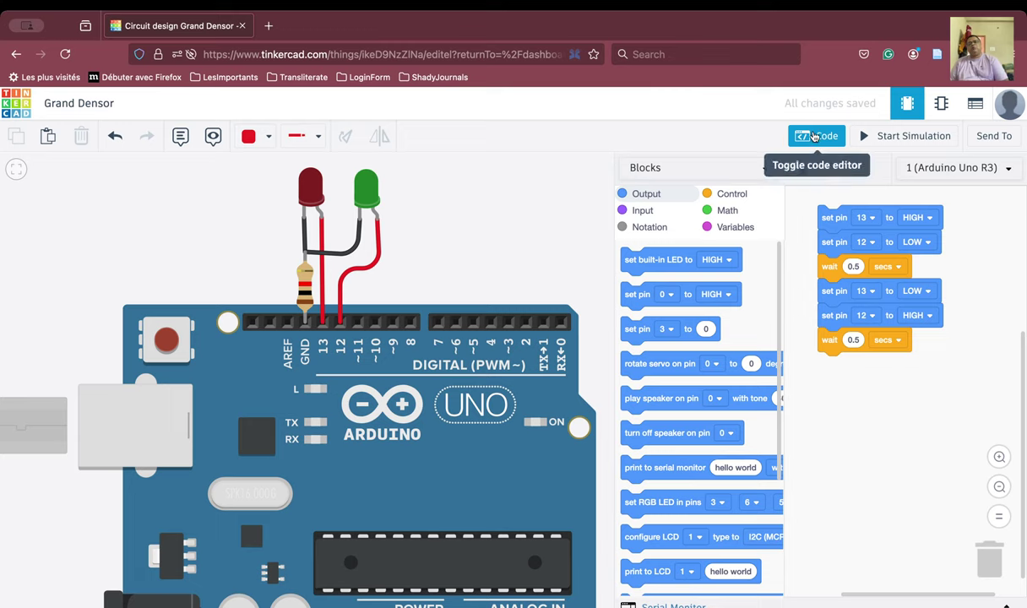
{"action": "left_click", "coordinate": [813, 137]}
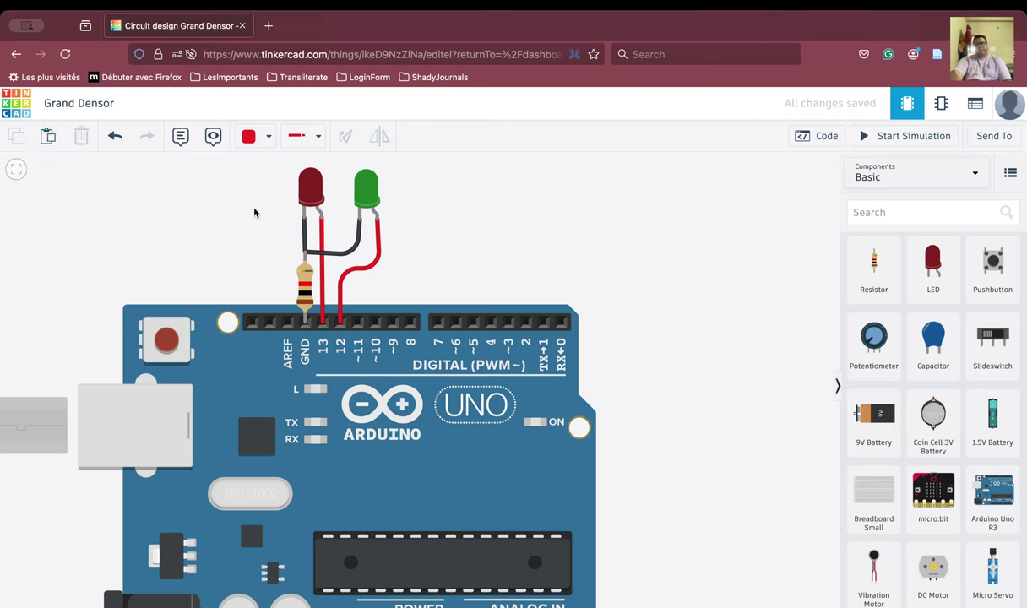
Delete the wires, both LEDs, the resistor and the Arduino Uno to clear the workspace, accepting the loss of its code.
{"action": "left_click", "coordinate": [300, 226]}
{"action": "key", "text": "Delete"}
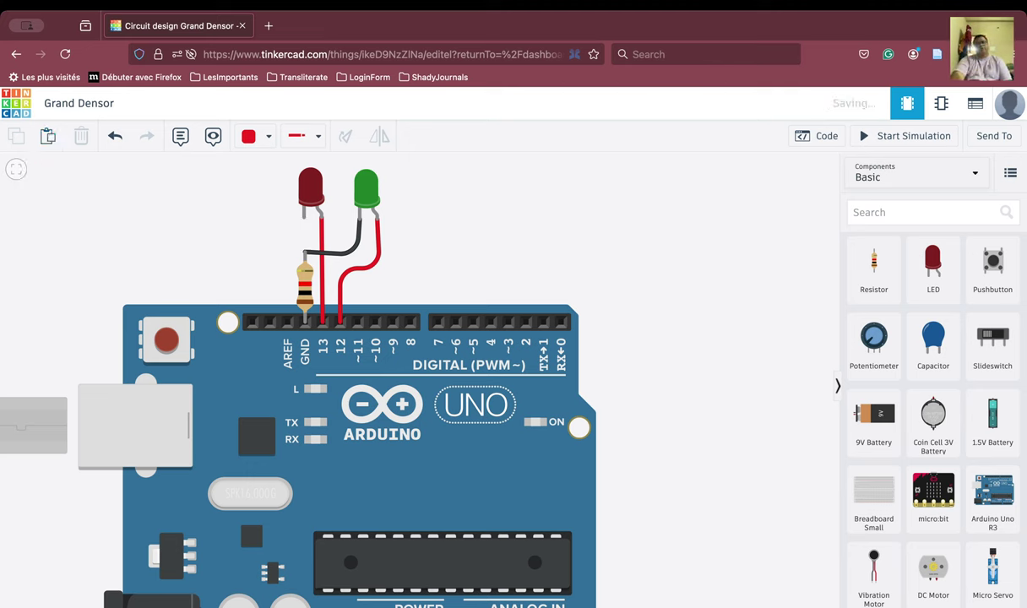
{"action": "left_click", "coordinate": [321, 226]}
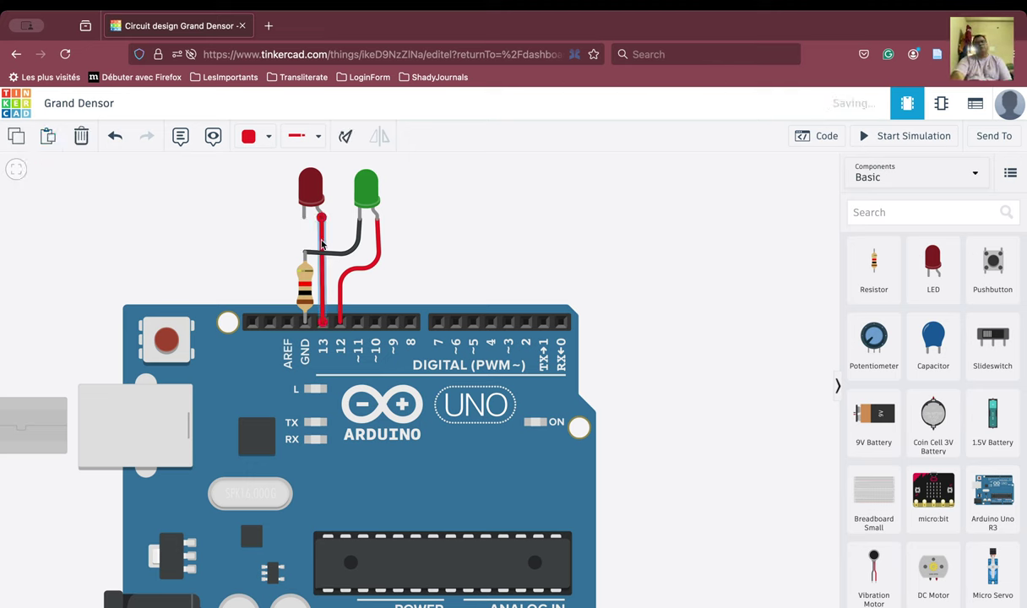
{"action": "left_click", "coordinate": [315, 197]}
{"action": "key", "text": "Delete"}
{"action": "left_click", "coordinate": [371, 192]}
{"action": "key", "text": "Delete"}
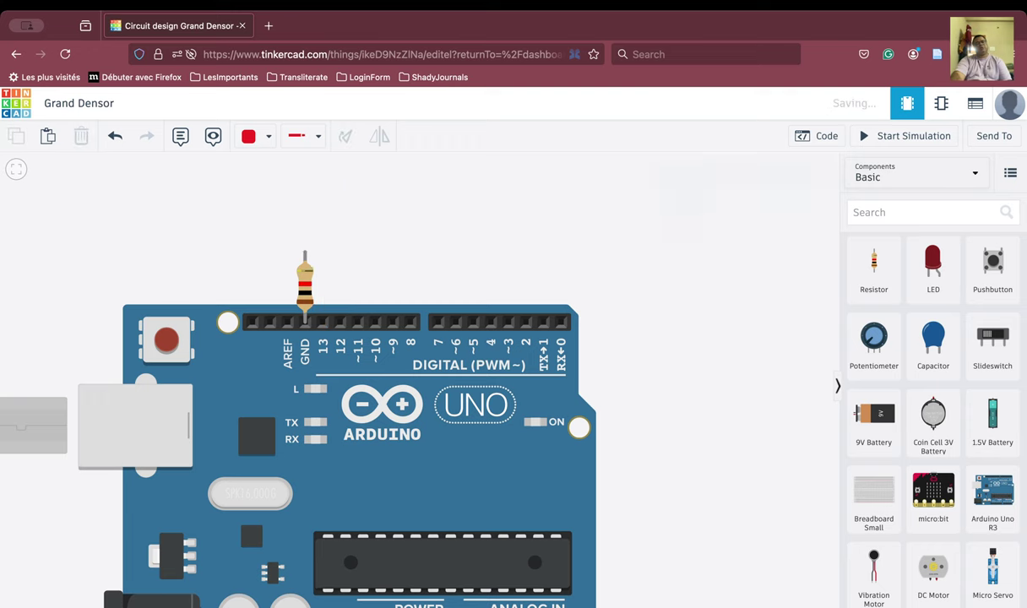
{"action": "left_click", "coordinate": [307, 291]}
{"action": "key", "text": "Delete"}
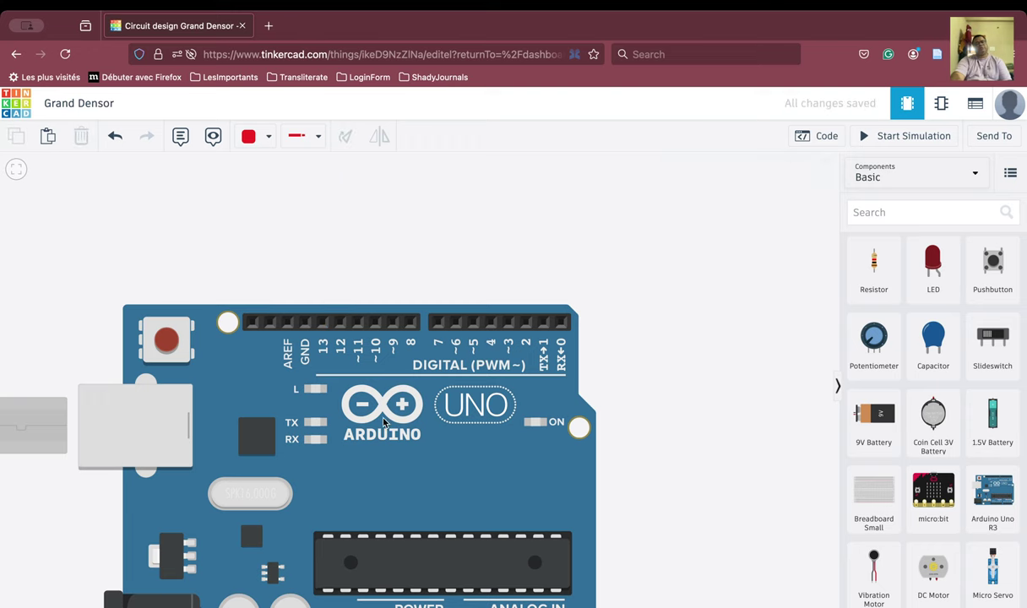
{"action": "left_click", "coordinate": [308, 314]}
{"action": "key", "text": "Delete"}
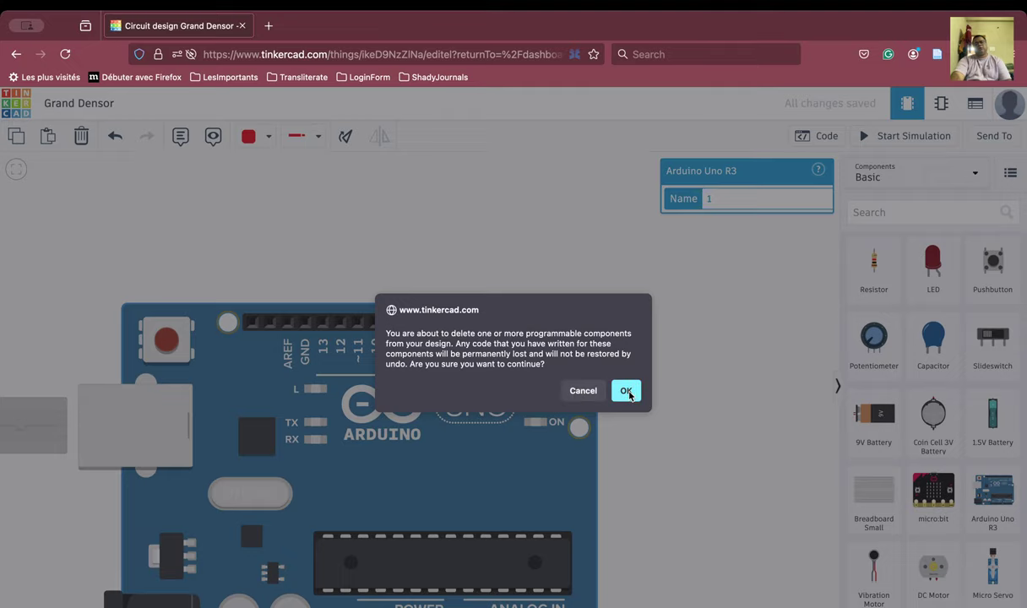
{"action": "left_click", "coordinate": [626, 390]}
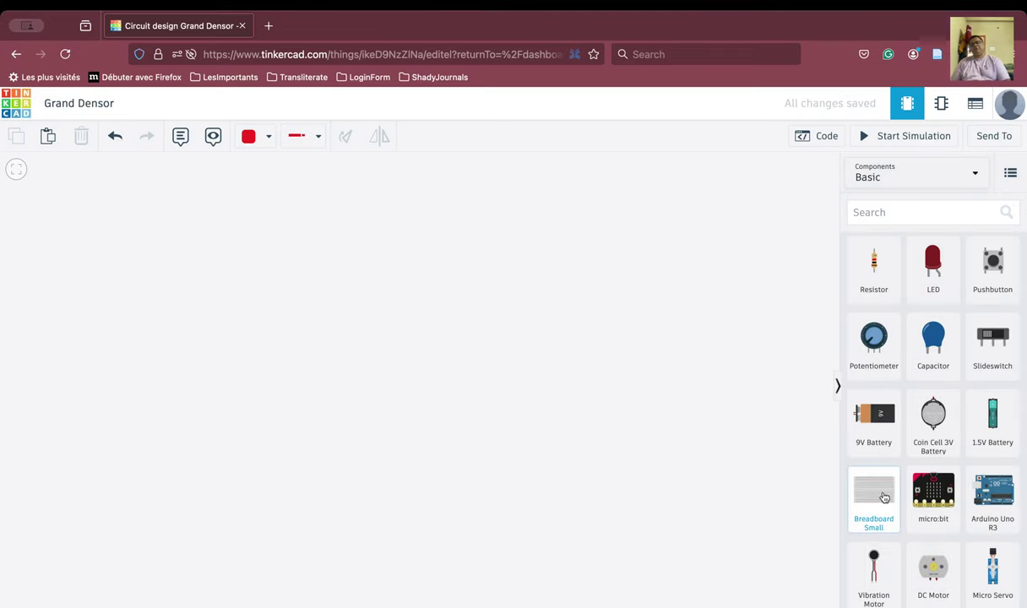
{"action": "left_click_drag", "start_coordinate": [873, 497], "coordinate": [417, 382]}
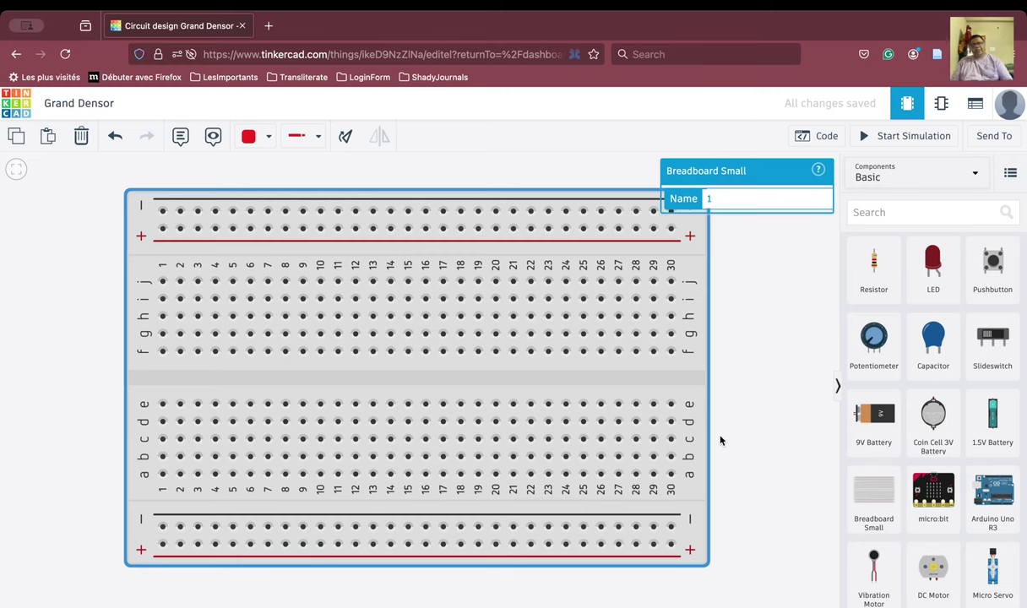
{"action": "scroll", "coordinate": [720, 440], "scroll_direction": "down", "scroll_amount": 5}
{"action": "scroll", "coordinate": [720, 440], "scroll_direction": "up", "scroll_amount": 5}
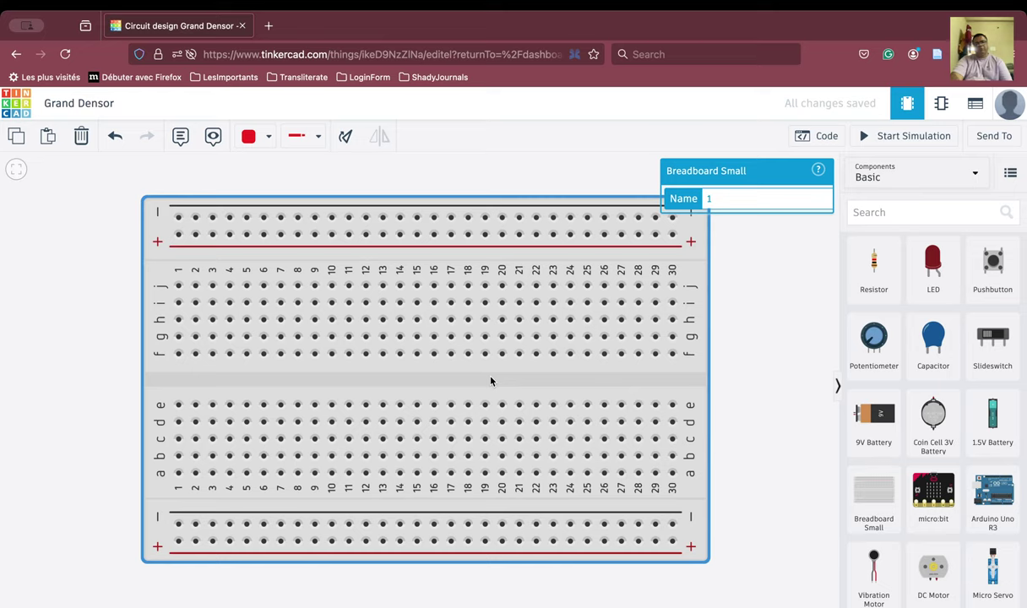
{"action": "key", "text": "Delete"}
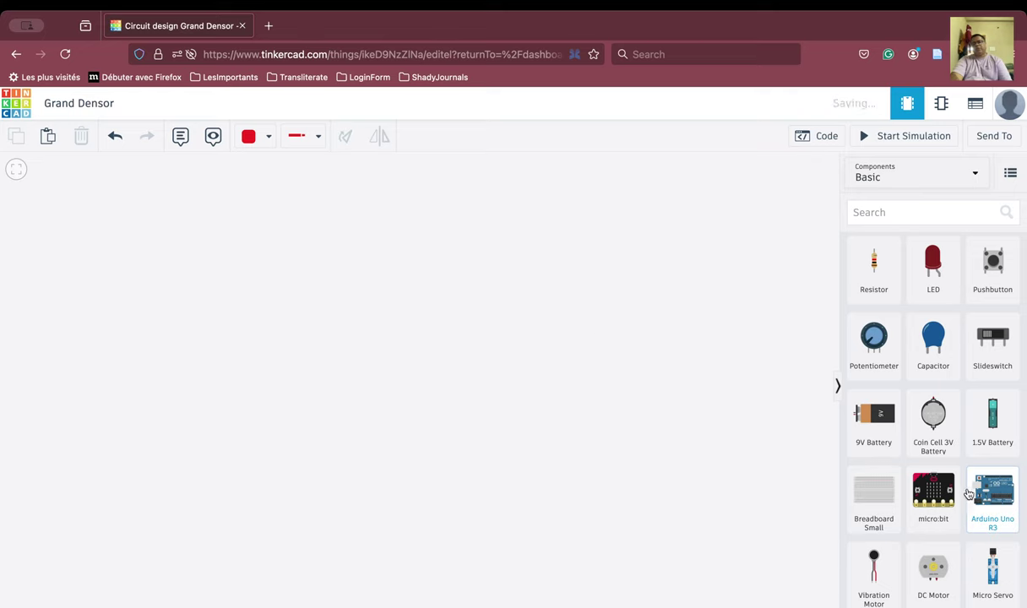
{"action": "left_click_drag", "start_coordinate": [994, 494], "coordinate": [408, 429]}
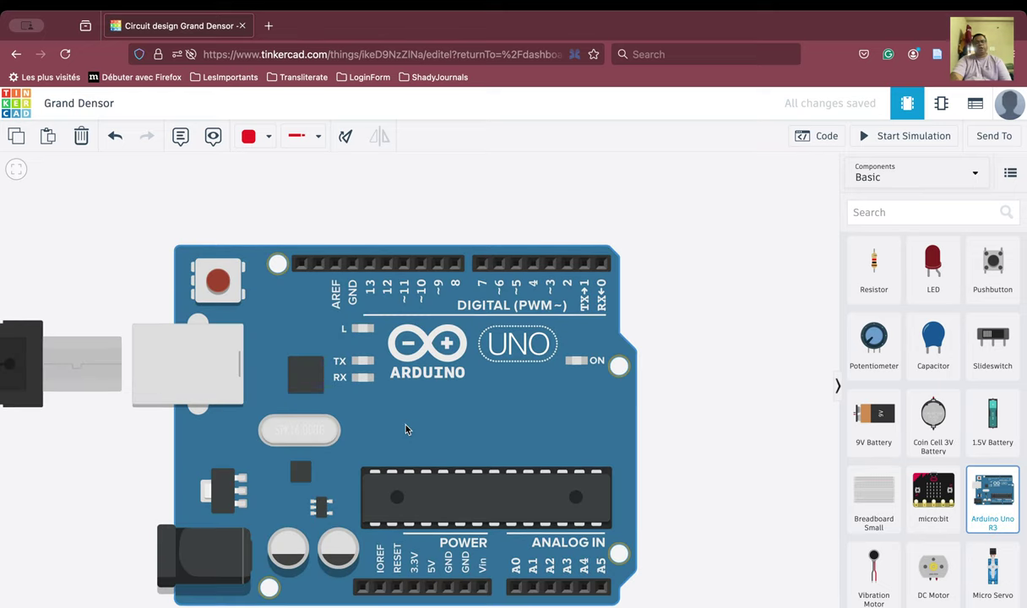
{"action": "left_click_drag", "start_coordinate": [874, 497], "coordinate": [532, 352]}
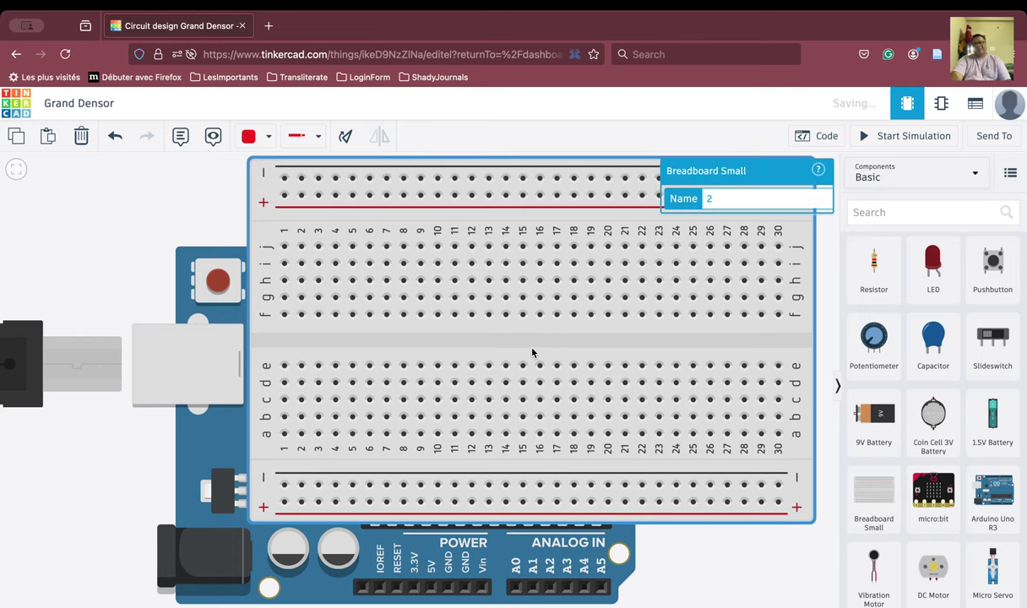
{"action": "key", "text": "Delete"}
{"action": "left_click", "coordinate": [522, 424]}
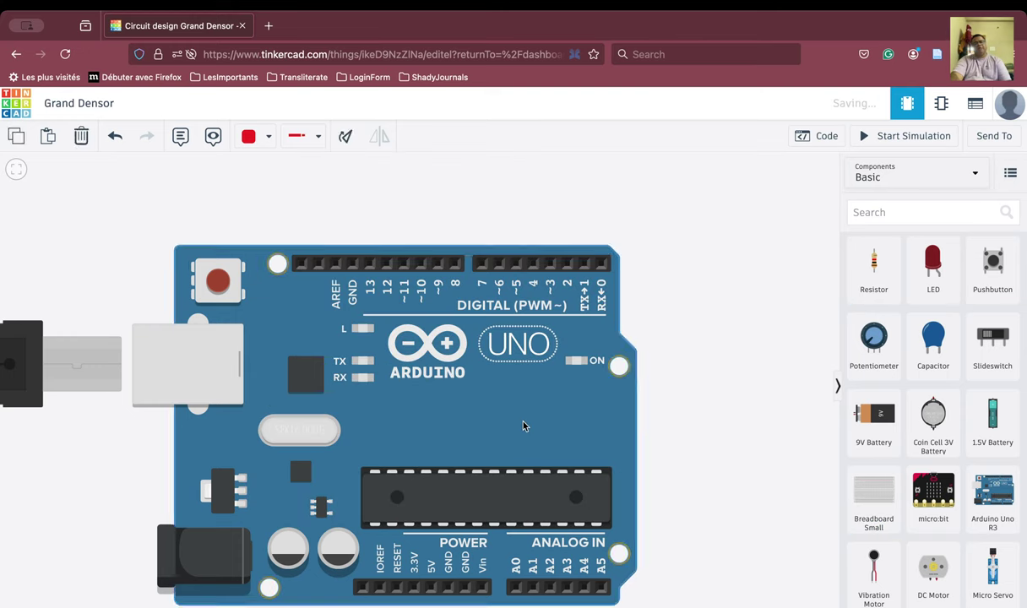
{"action": "key", "text": "Delete"}
{"action": "left_click", "coordinate": [626, 391]}
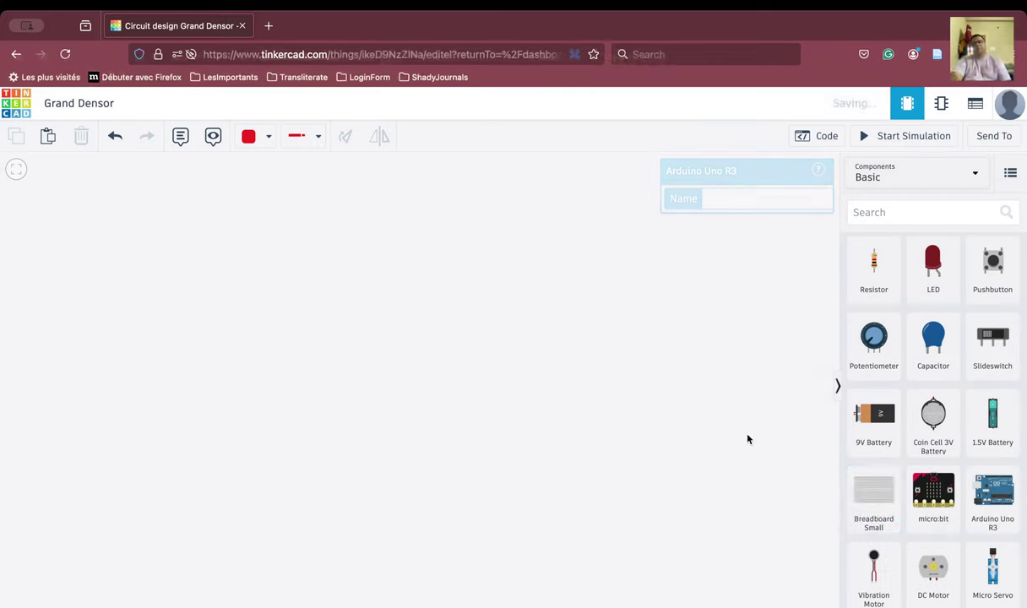
Place a small breadboard in the workspace and an Arduino Uno R3 overlapping its lower half.
{"action": "left_click_drag", "start_coordinate": [876, 500], "coordinate": [381, 367]}
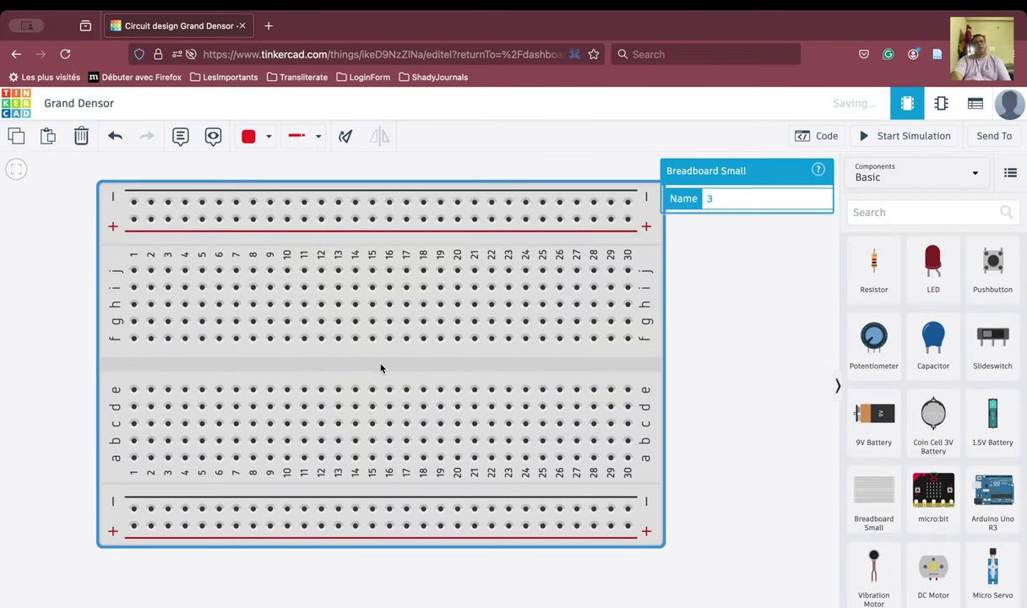
{"action": "left_click_drag", "start_coordinate": [986, 498], "coordinate": [294, 533]}
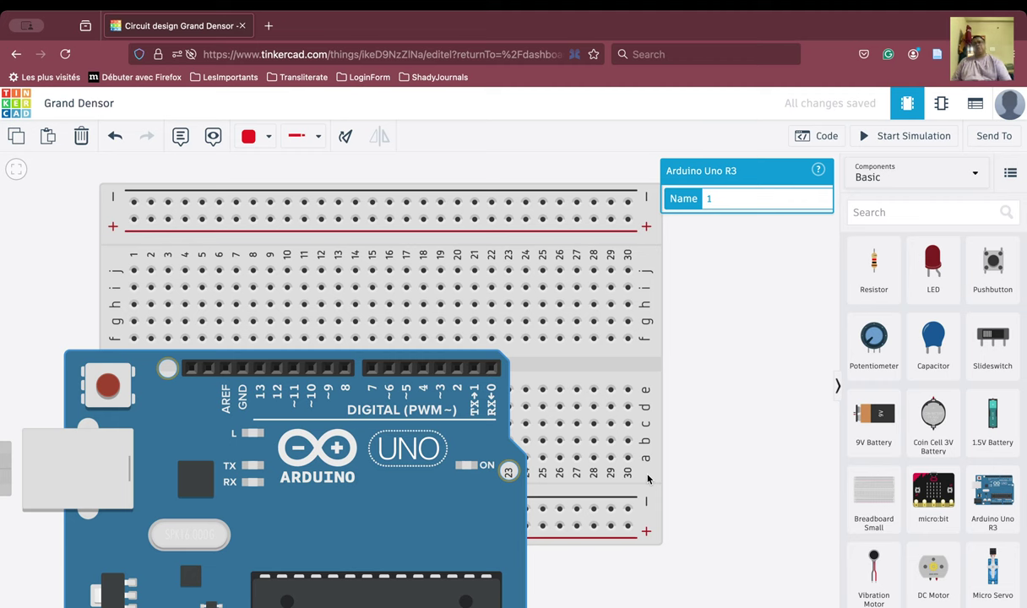
Place a resistor and two LEDs in a column beside the breadboard, and set the lower LED's color to Green.
{"action": "left_click_drag", "start_coordinate": [873, 262], "coordinate": [694, 260]}
{"action": "left_click_drag", "start_coordinate": [933, 264], "coordinate": [694, 361]}
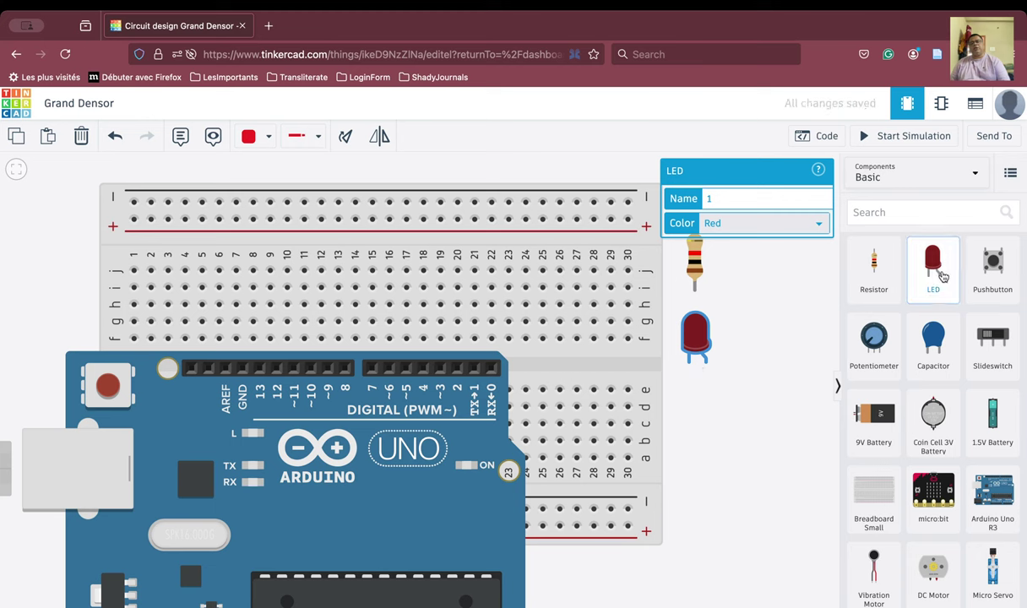
{"action": "left_click_drag", "start_coordinate": [940, 276], "coordinate": [698, 416]}
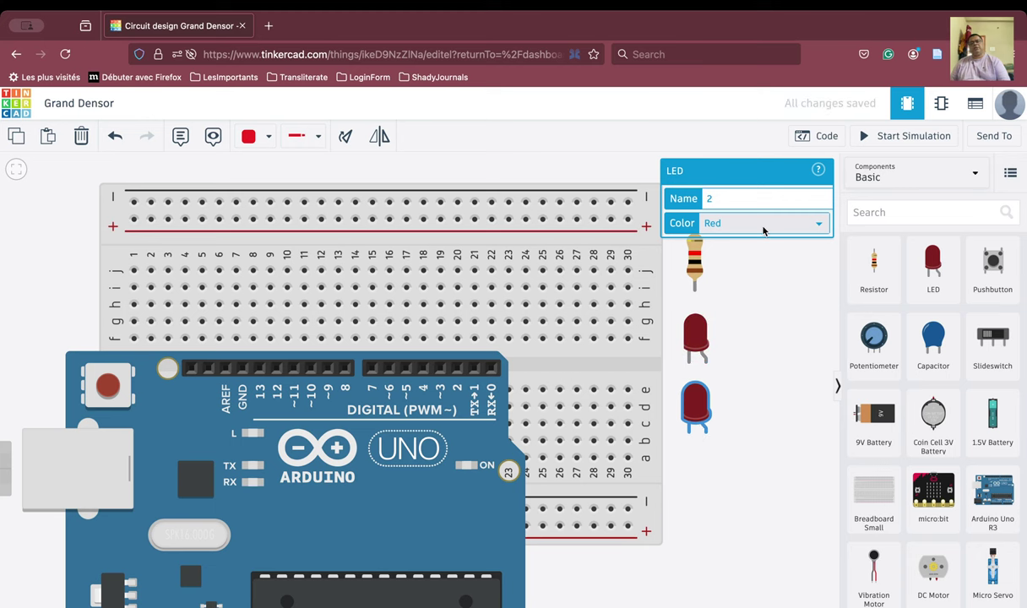
{"action": "left_click", "coordinate": [818, 223]}
{"action": "left_click", "coordinate": [759, 279]}
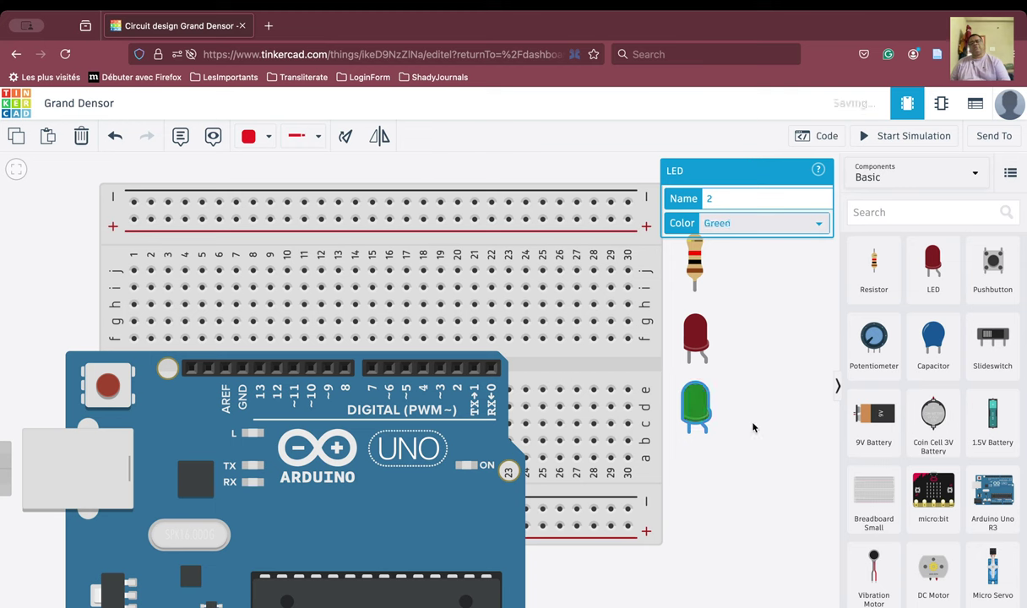
{"action": "left_click", "coordinate": [751, 424]}
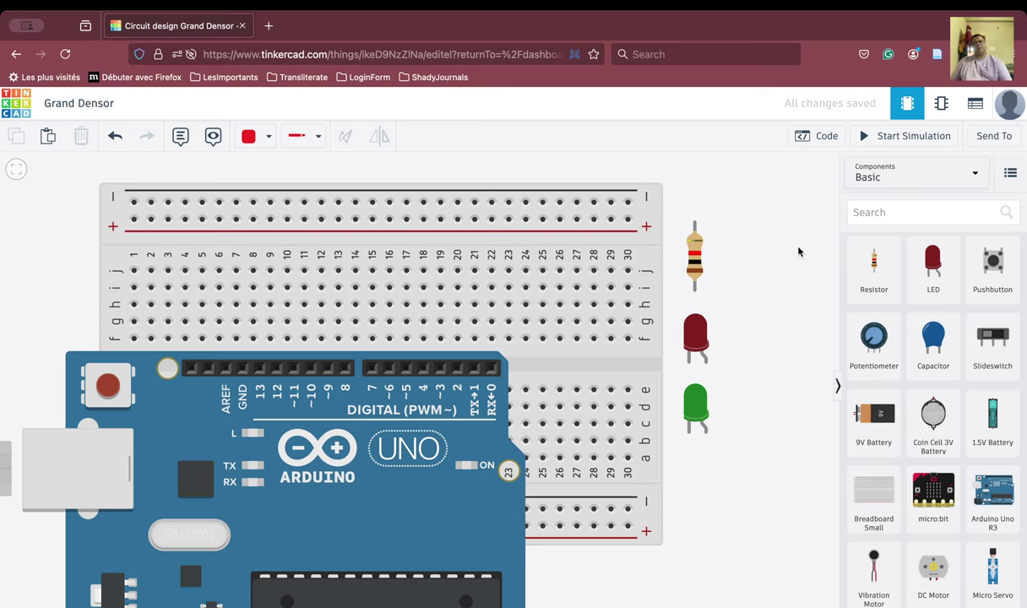
Seat the resistor between the breadboard's upper negative rail and hole j7, and connect Arduino GND to hole h7 with a red wire.
{"action": "left_click_drag", "start_coordinate": [690, 256], "coordinate": [236, 232]}
{"action": "left_click", "coordinate": [277, 243]}
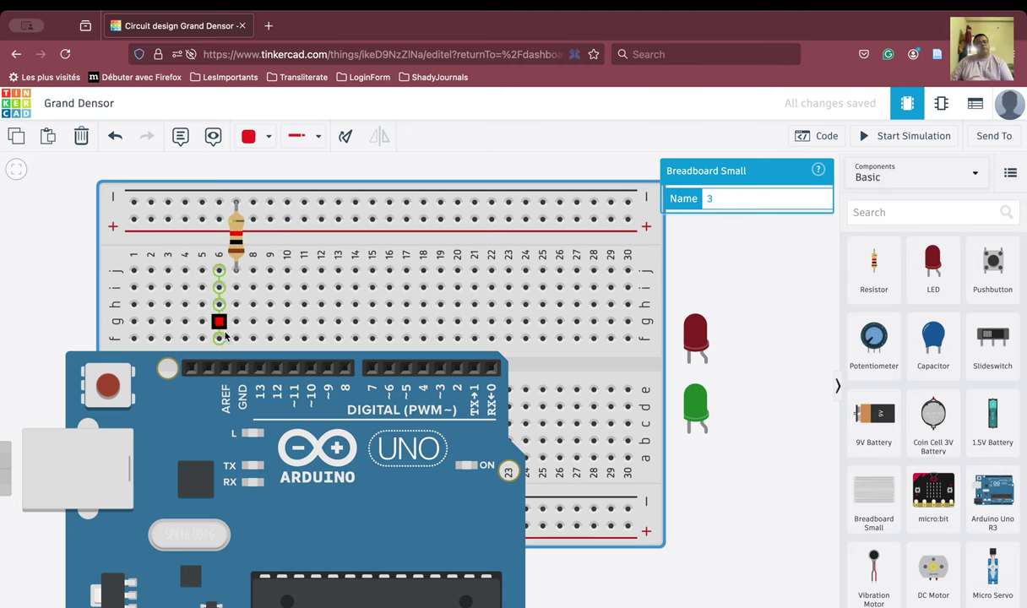
{"action": "left_click", "coordinate": [242, 371]}
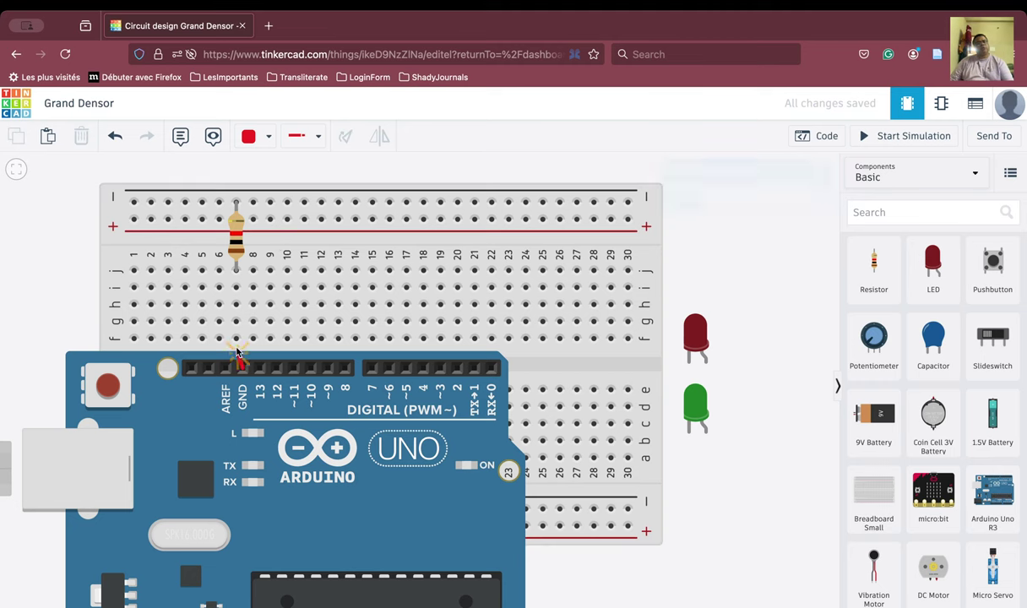
{"action": "left_click", "coordinate": [236, 304]}
Align the Arduino's GND pin with breadboard column 7, and seat the red LED in i11–i12 and the green LED in i14–i15.
{"action": "left_click_drag", "start_coordinate": [309, 461], "coordinate": [304, 460]}
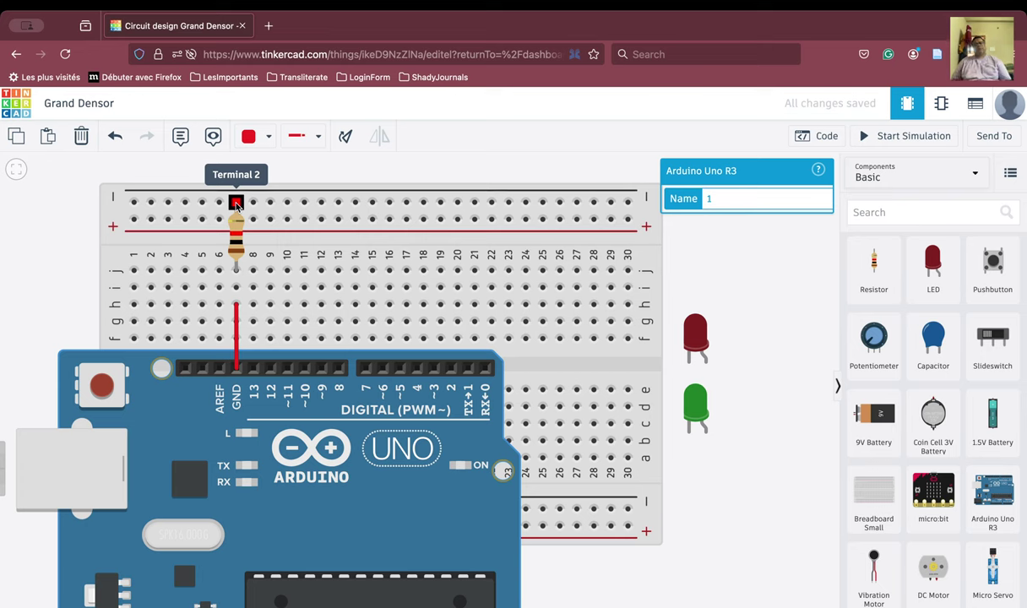
{"action": "left_click", "coordinate": [704, 342]}
{"action": "left_click_drag", "start_coordinate": [702, 342], "coordinate": [319, 261]}
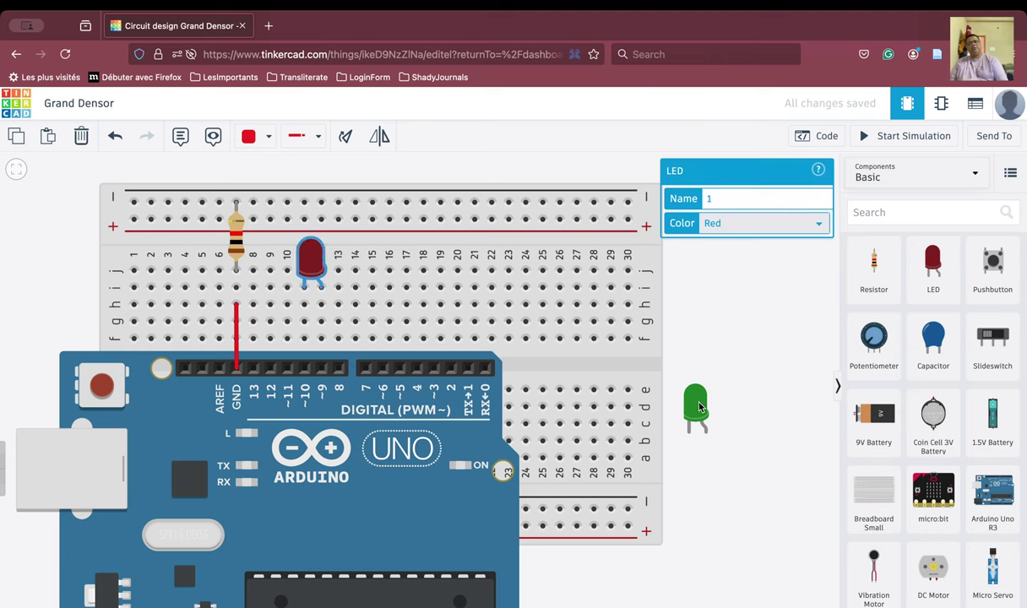
{"action": "left_click_drag", "start_coordinate": [699, 408], "coordinate": [455, 294]}
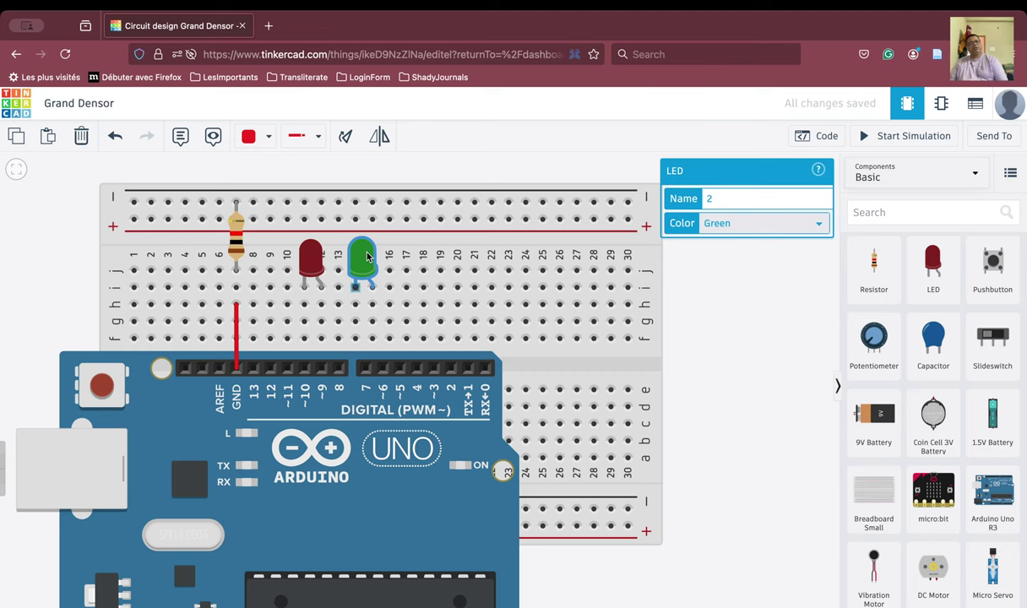
{"action": "left_click", "coordinate": [411, 247]}
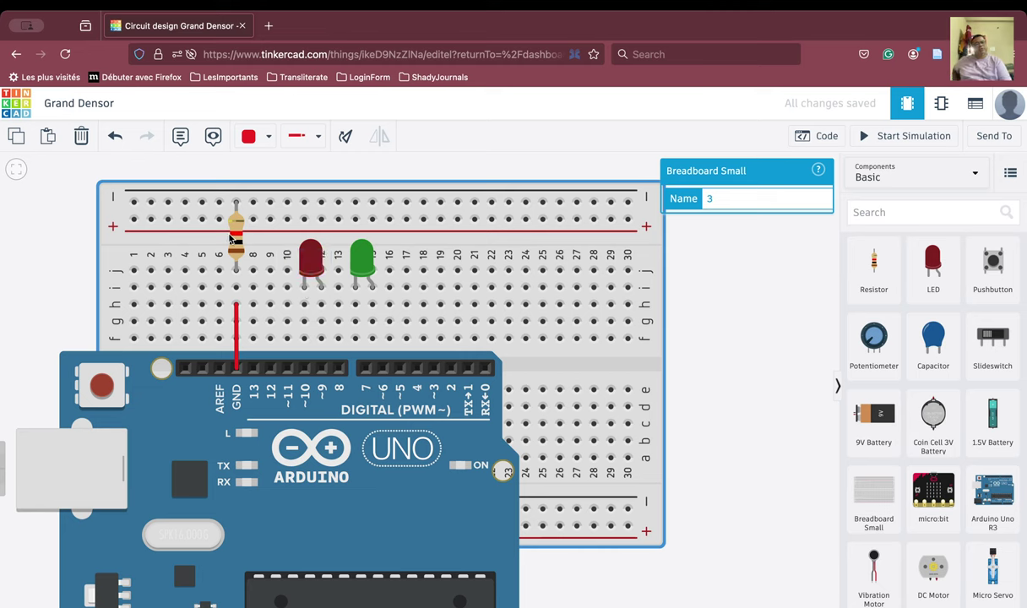
Delete the resistor from the breadboard and the red wire running from Arduino GND.
{"action": "left_click", "coordinate": [236, 239]}
{"action": "key", "text": "Delete"}
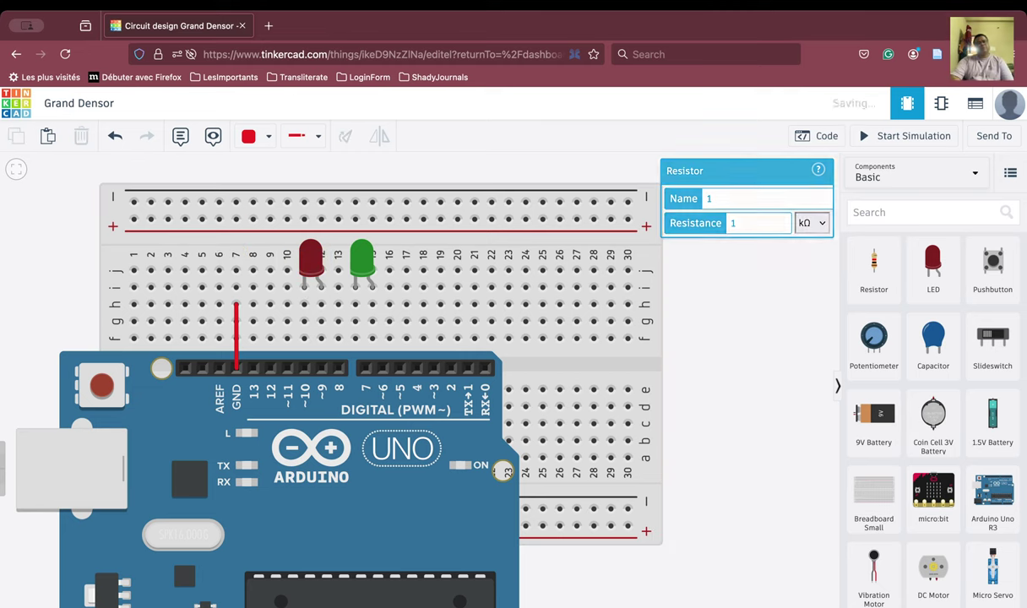
{"action": "left_click", "coordinate": [236, 359]}
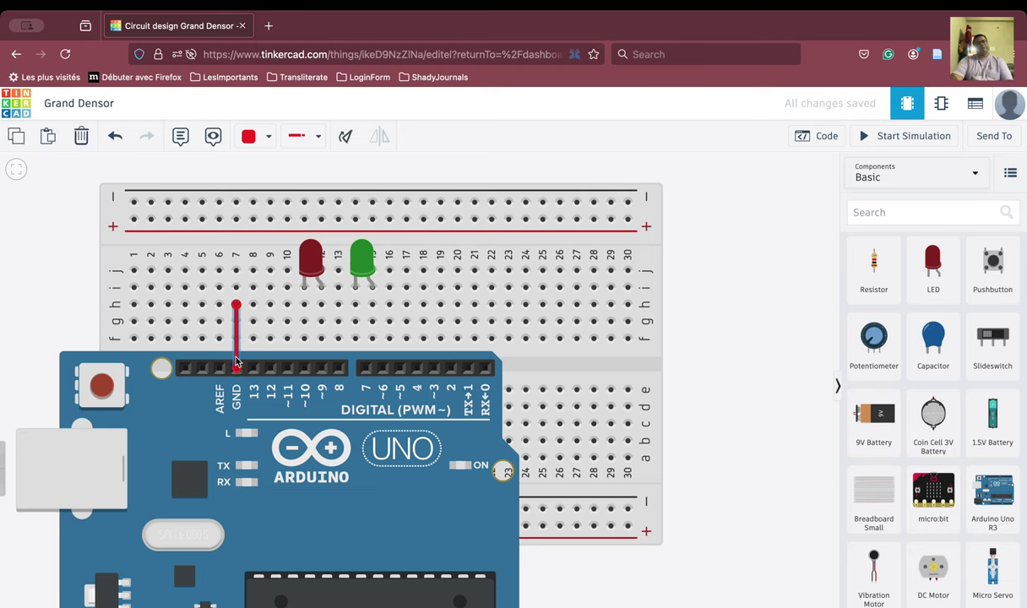
{"action": "key", "text": "Delete"}
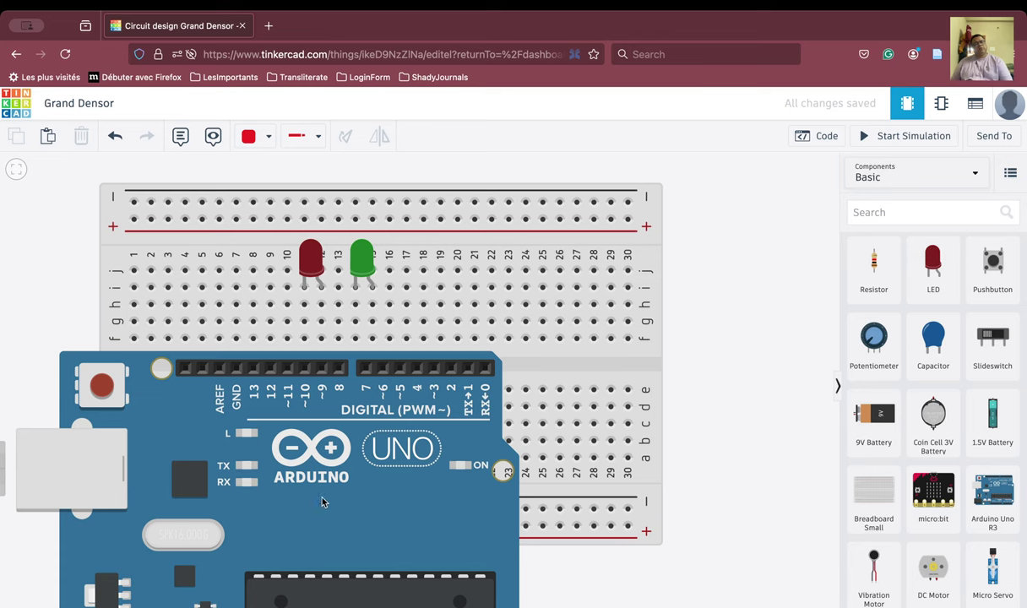
Move the Arduino down below the breadboard's centre gap and place a resistor between hole f7 and the GND pin.
{"action": "left_click_drag", "start_coordinate": [322, 507], "coordinate": [321, 546]}
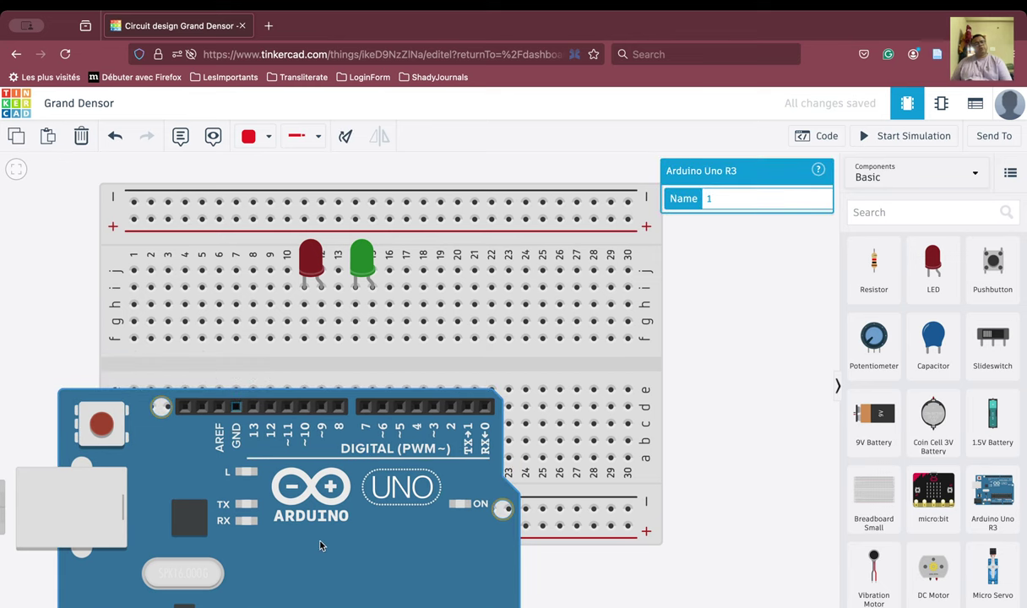
{"action": "left_click_drag", "start_coordinate": [869, 274], "coordinate": [241, 380]}
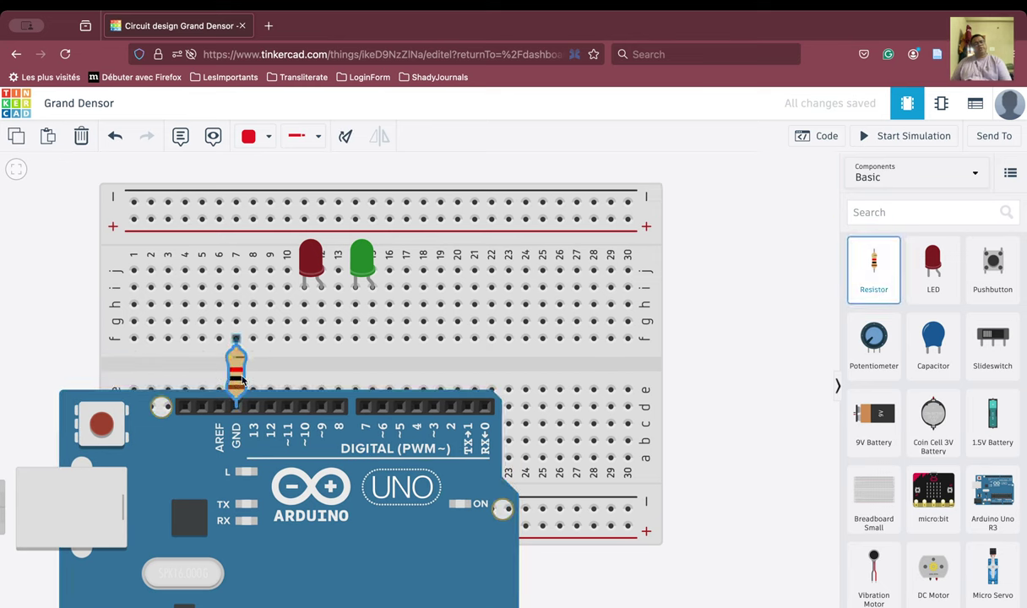
{"action": "left_click", "coordinate": [286, 363]}
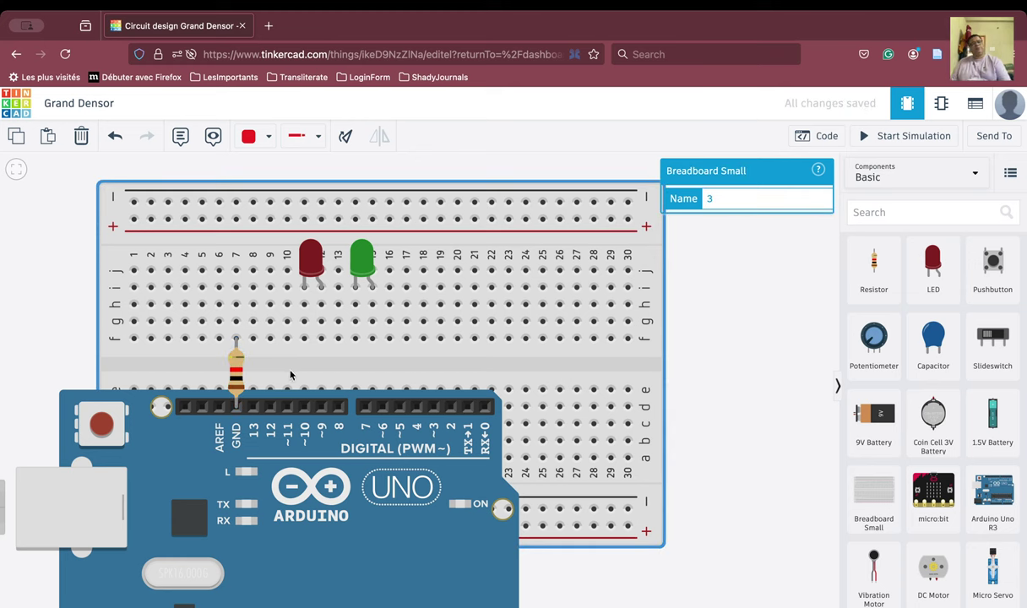
Wire hole g7 to g11 for the red LED and hole h7 to h14 for the green LED.
{"action": "left_click", "coordinate": [236, 321]}
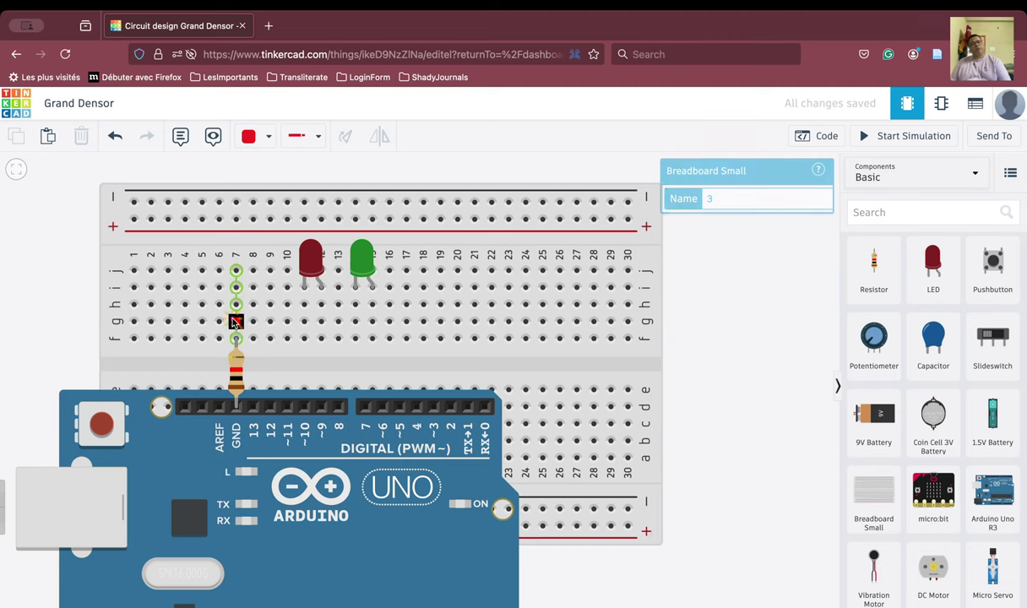
{"action": "left_click", "coordinate": [303, 322]}
{"action": "left_click", "coordinate": [305, 379]}
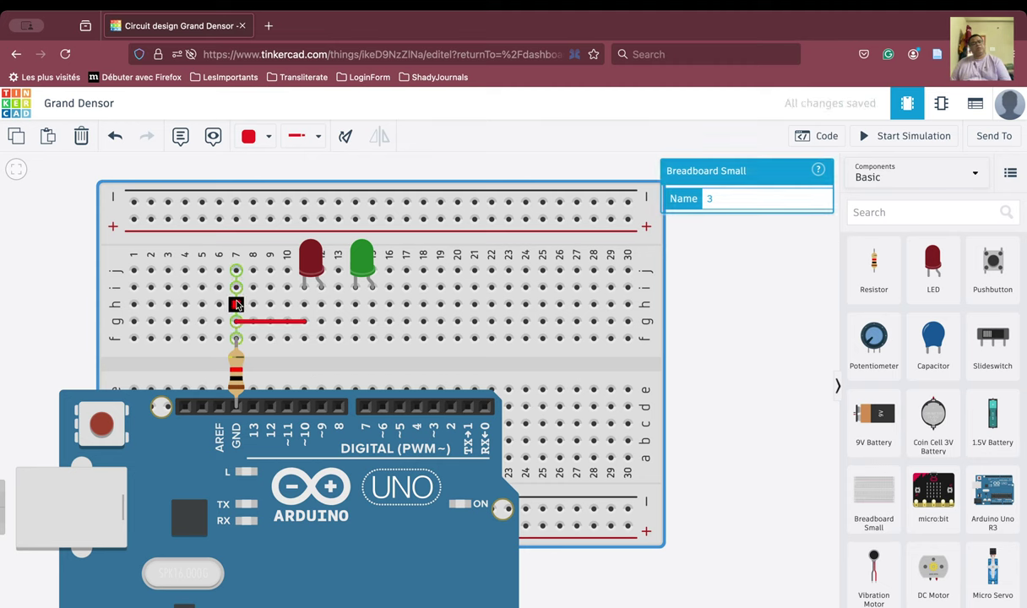
{"action": "left_click", "coordinate": [236, 305]}
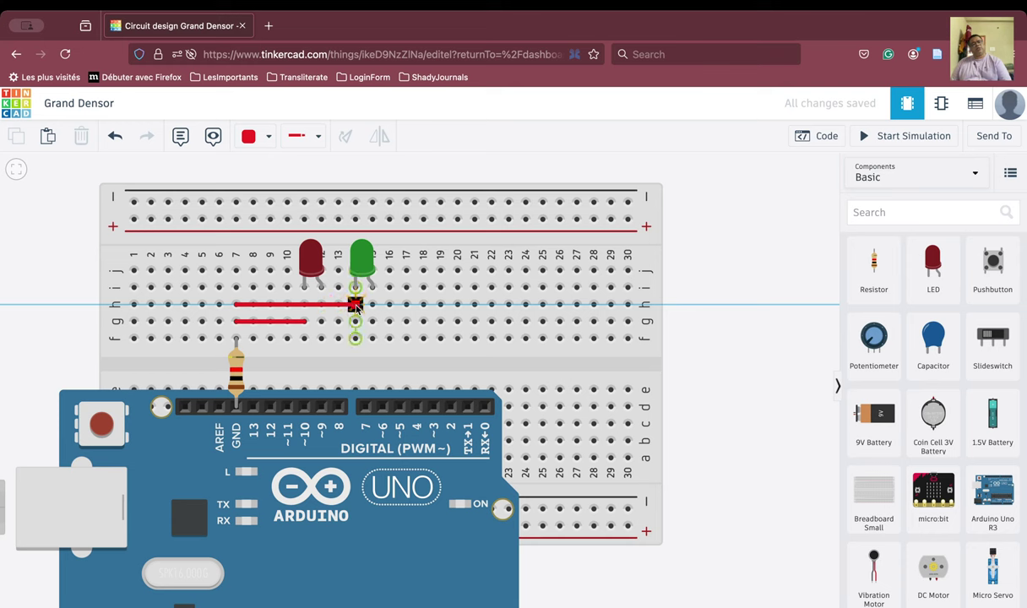
{"action": "left_click", "coordinate": [354, 304]}
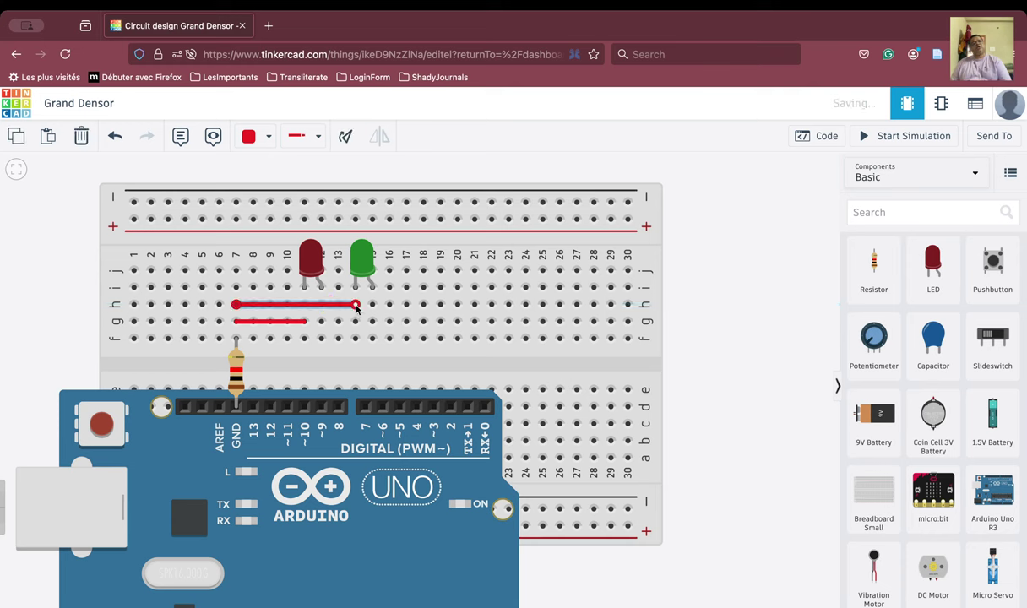
{"action": "left_click", "coordinate": [344, 367]}
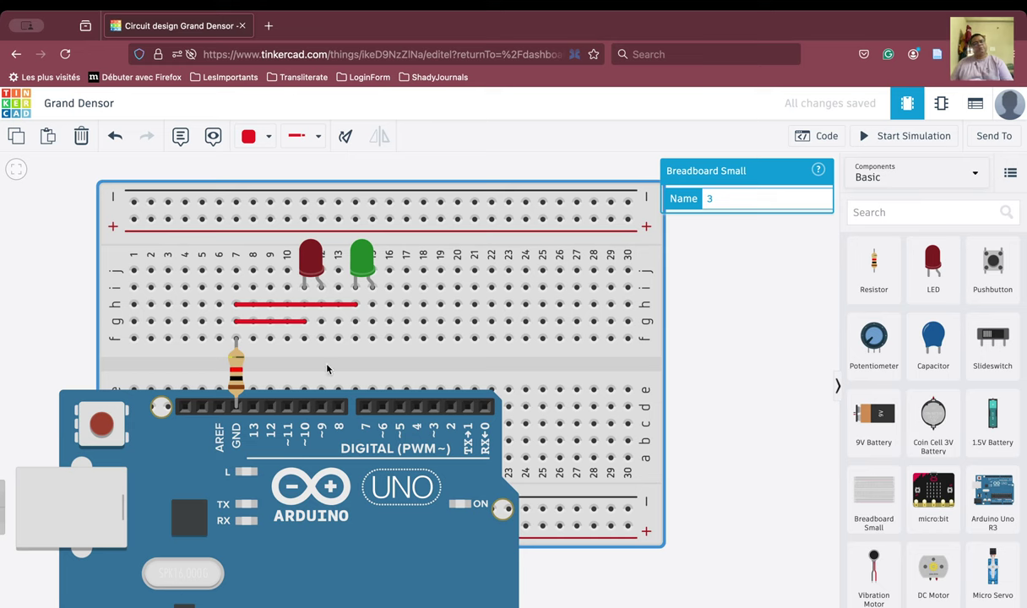
Route a bent red wire from breadboard hole f12, in the red LED's anode column, to Arduino pin 13.
{"action": "left_click", "coordinate": [321, 340]}
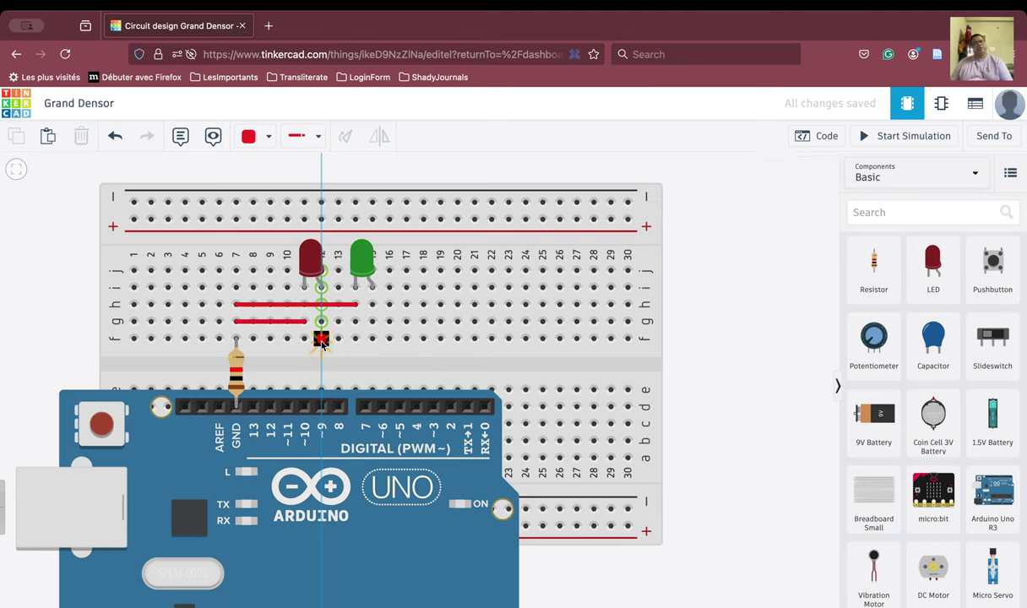
{"action": "left_click", "coordinate": [320, 356]}
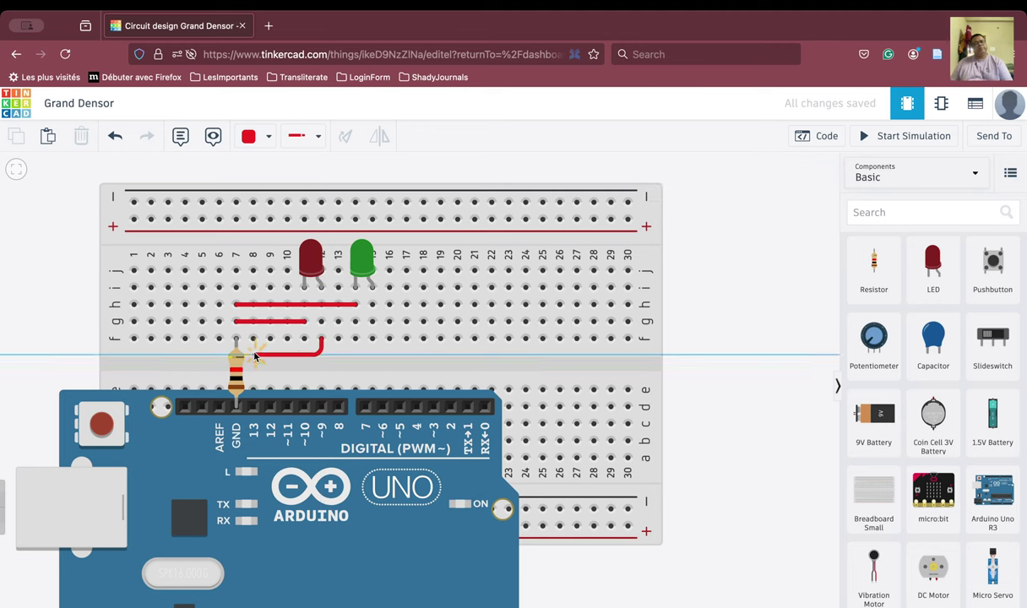
{"action": "left_click", "coordinate": [254, 355]}
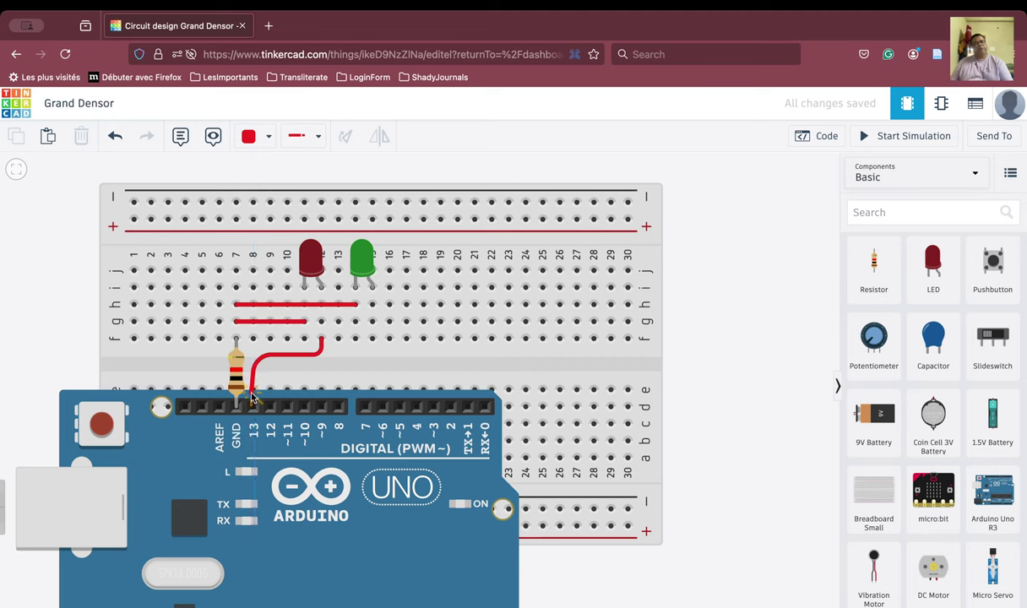
{"action": "left_click", "coordinate": [254, 409]}
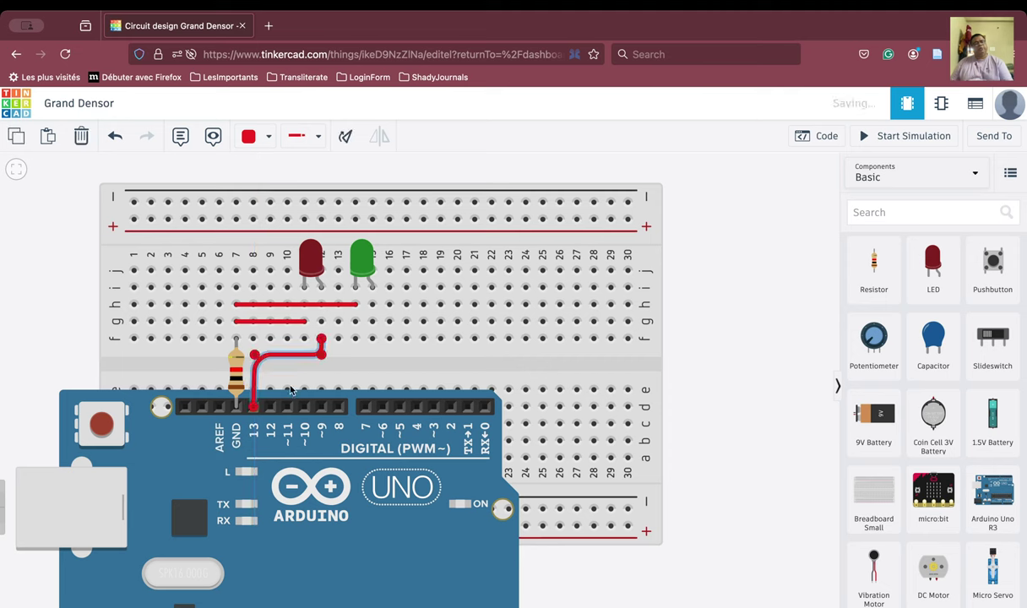
{"action": "left_click", "coordinate": [311, 356]}
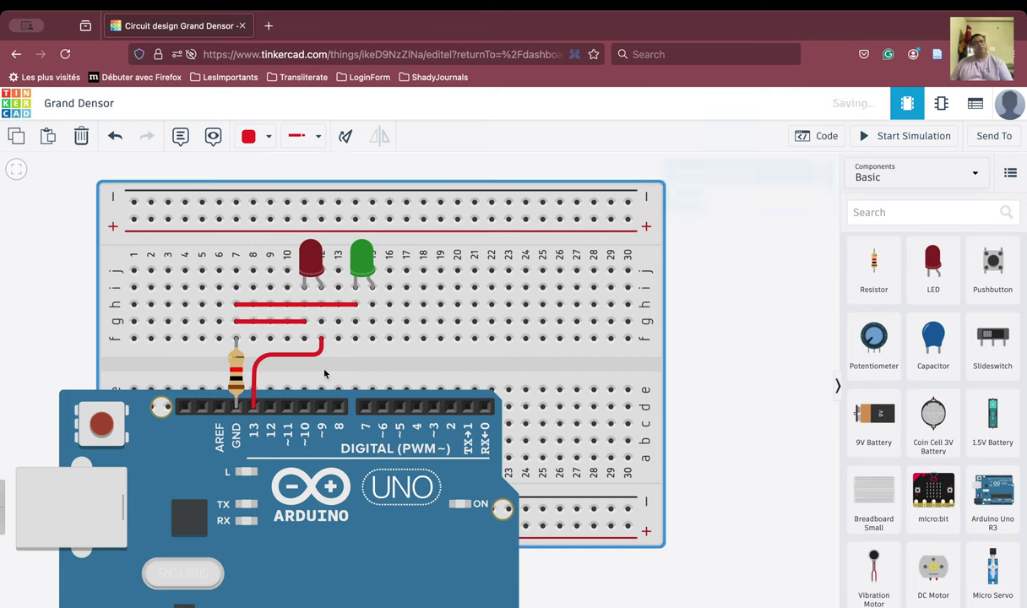
Route a bent red wire from breadboard hole f15, in the green LED's column, to Arduino pin 12.
{"action": "left_click", "coordinate": [370, 339]}
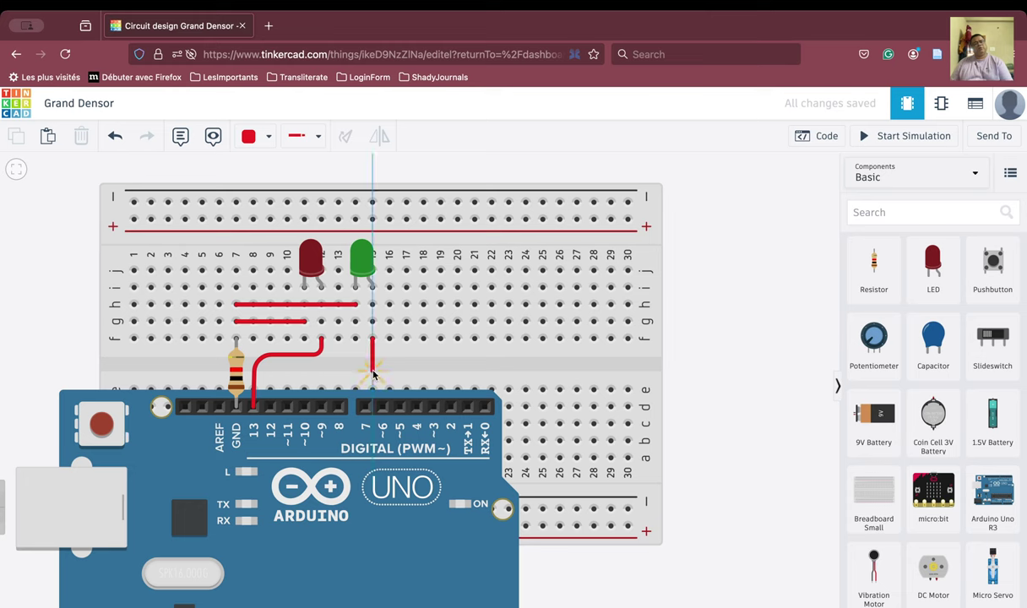
{"action": "left_click", "coordinate": [372, 371]}
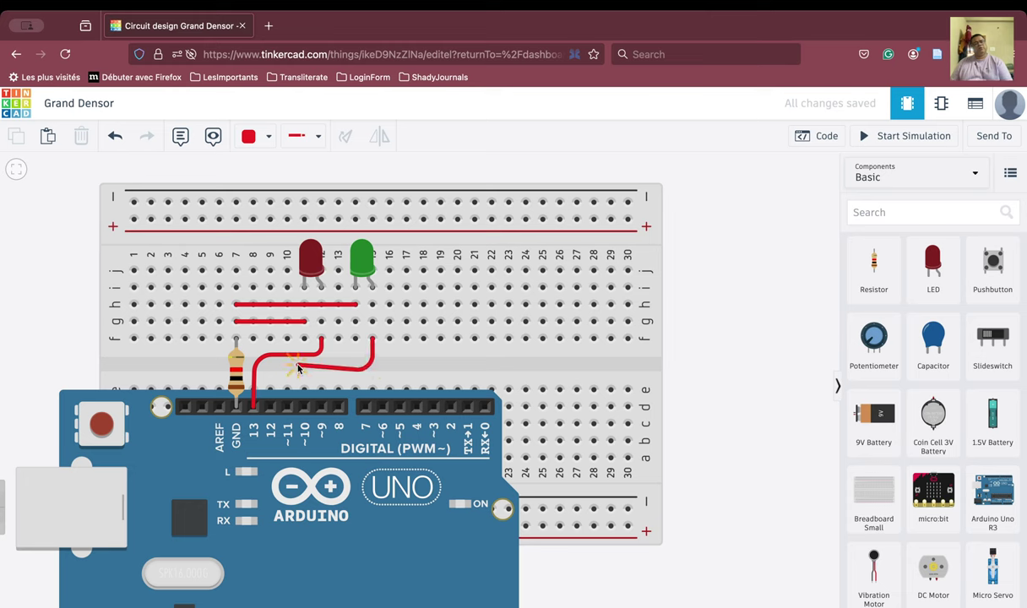
{"action": "left_click", "coordinate": [276, 371]}
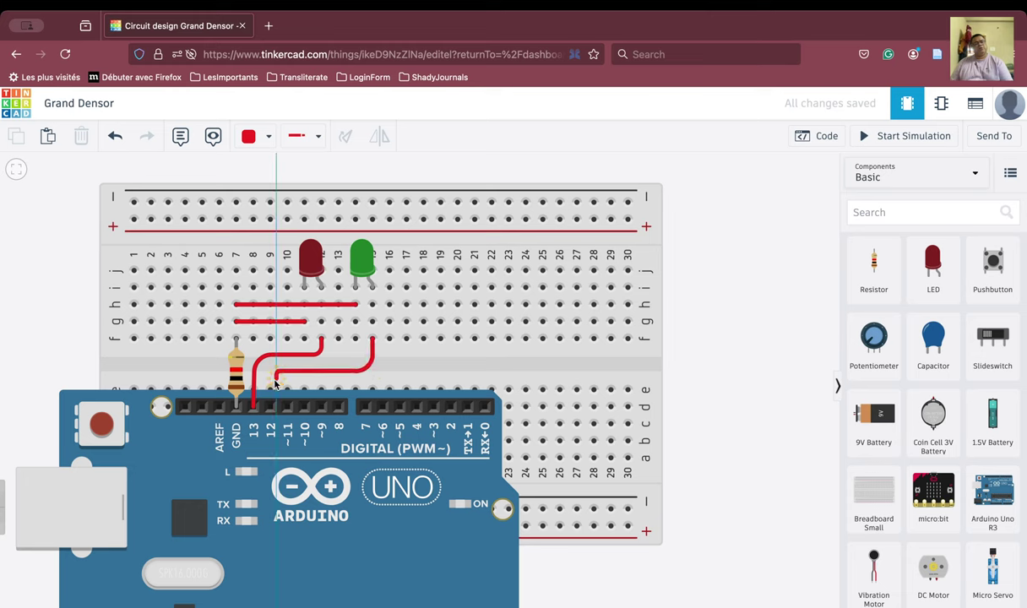
{"action": "left_click", "coordinate": [268, 406]}
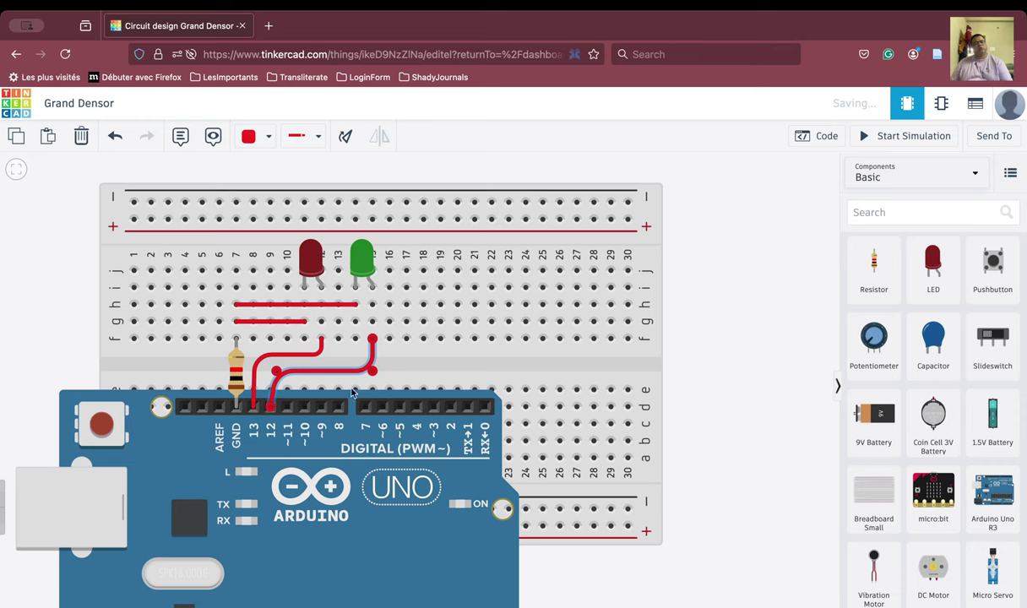
{"action": "left_click", "coordinate": [405, 374]}
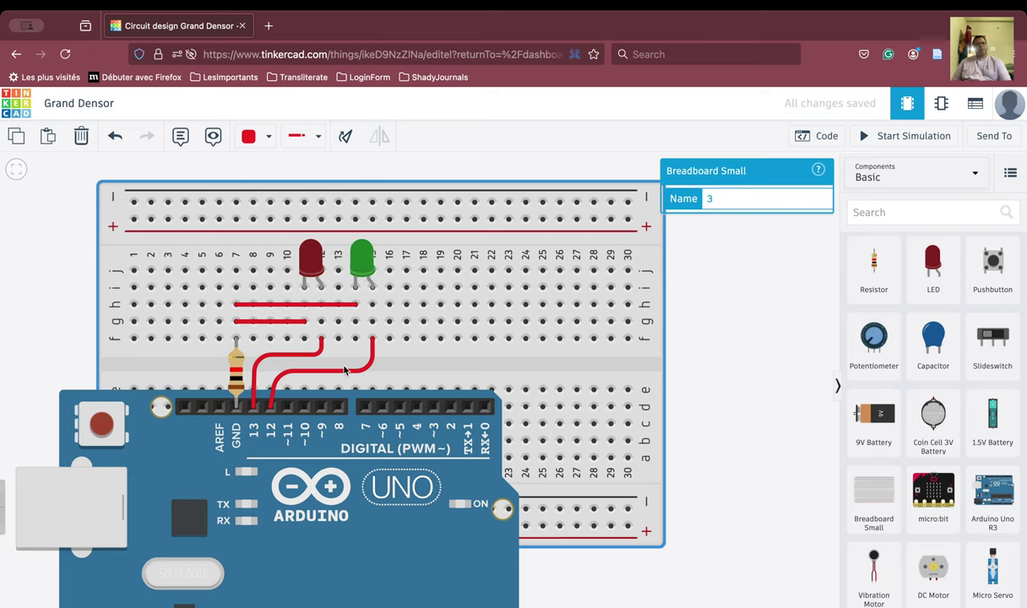
{"action": "left_click", "coordinate": [270, 410]}
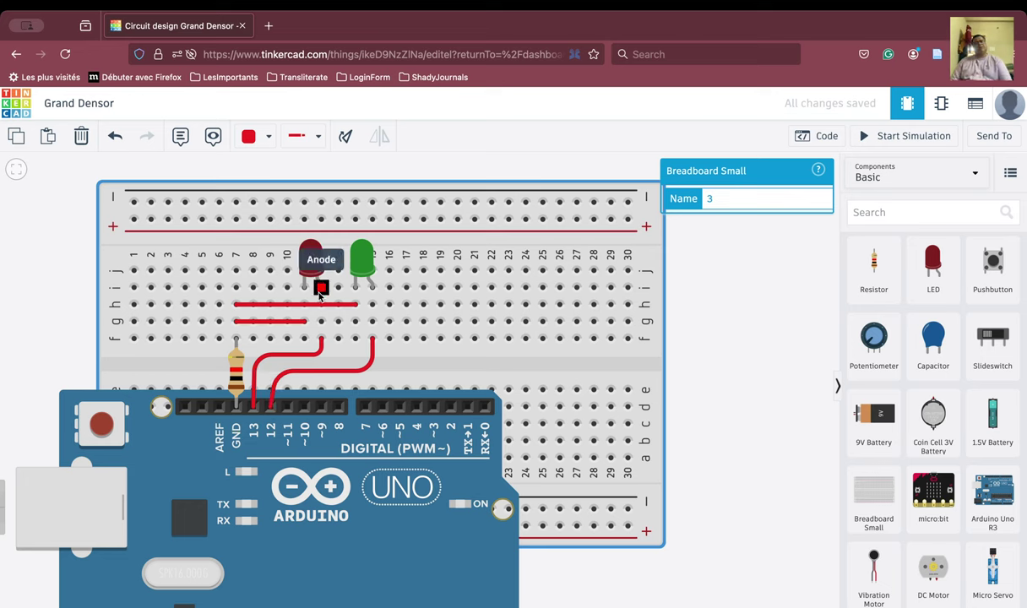
{"action": "left_click", "coordinate": [321, 339]}
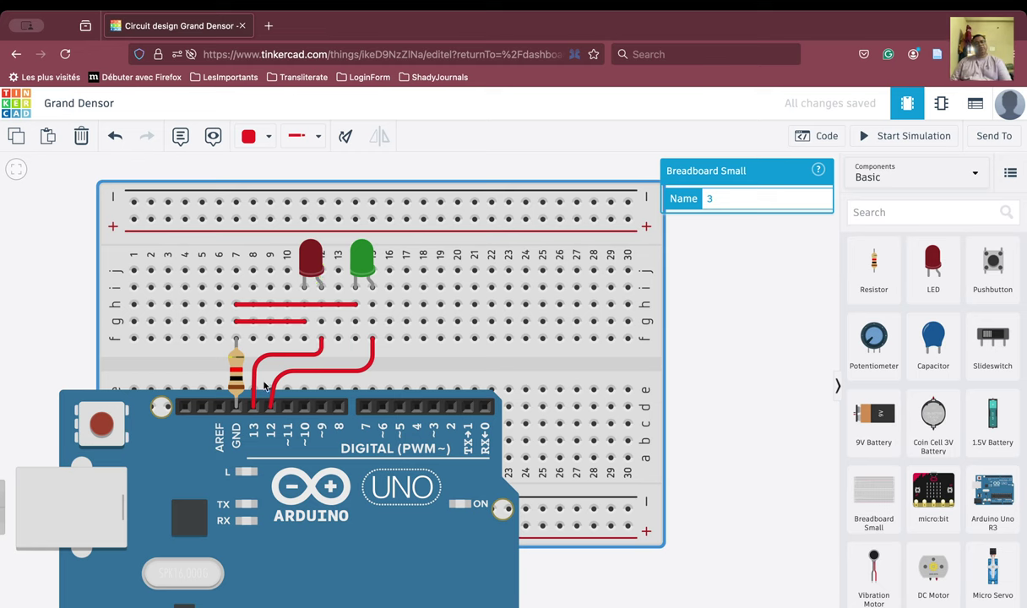
{"action": "left_click", "coordinate": [253, 409]}
Change the color of both horizontal wires running from breadboard column 7 to the LEDs to Black.
{"action": "left_click", "coordinate": [282, 323]}
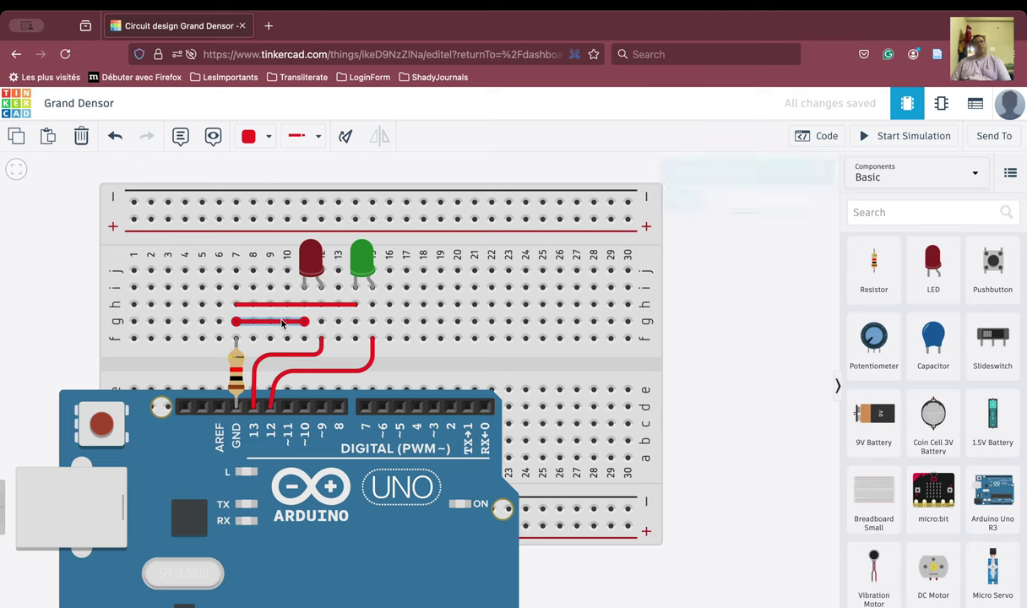
{"action": "left_click", "coordinate": [253, 137]}
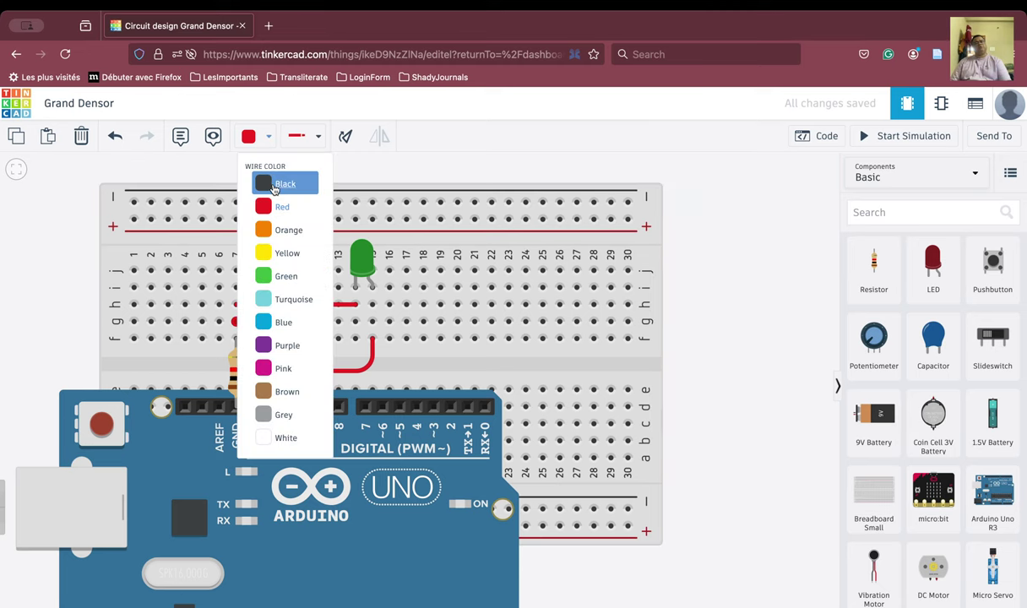
{"action": "left_click", "coordinate": [272, 183]}
{"action": "left_click", "coordinate": [270, 304]}
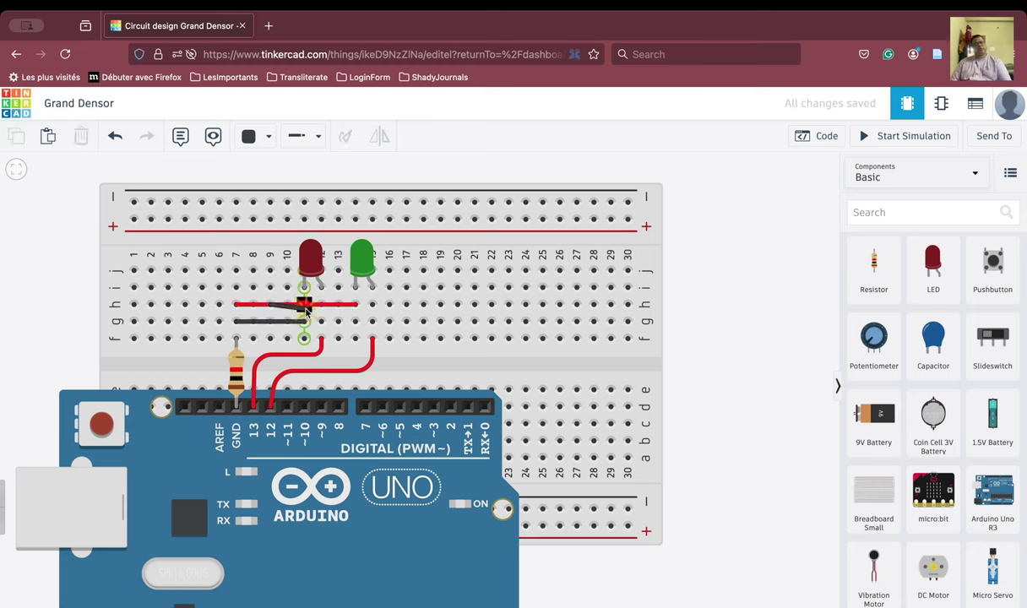
{"action": "key", "text": "Escape"}
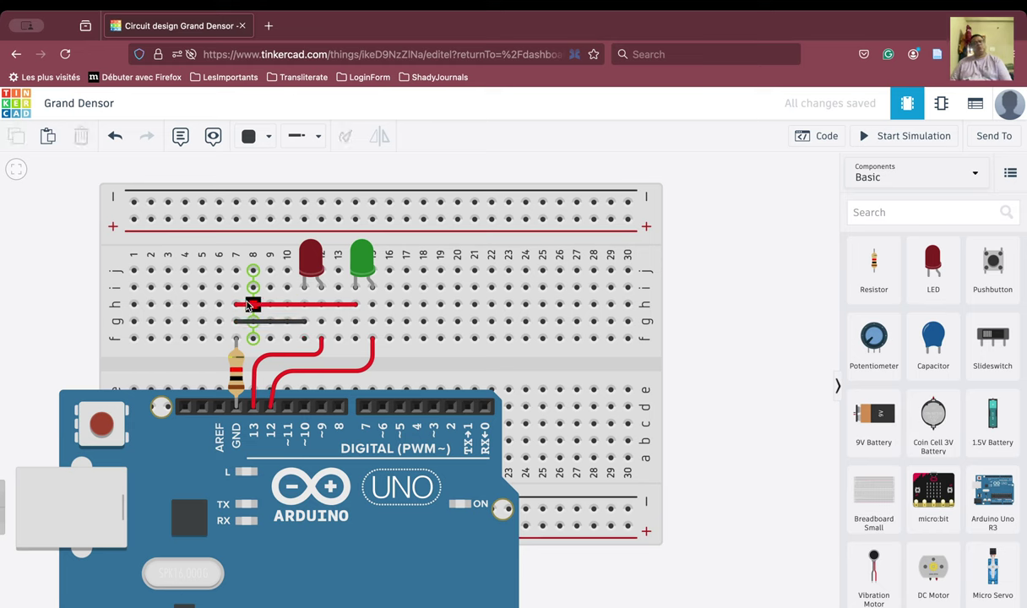
{"action": "left_click", "coordinate": [240, 304]}
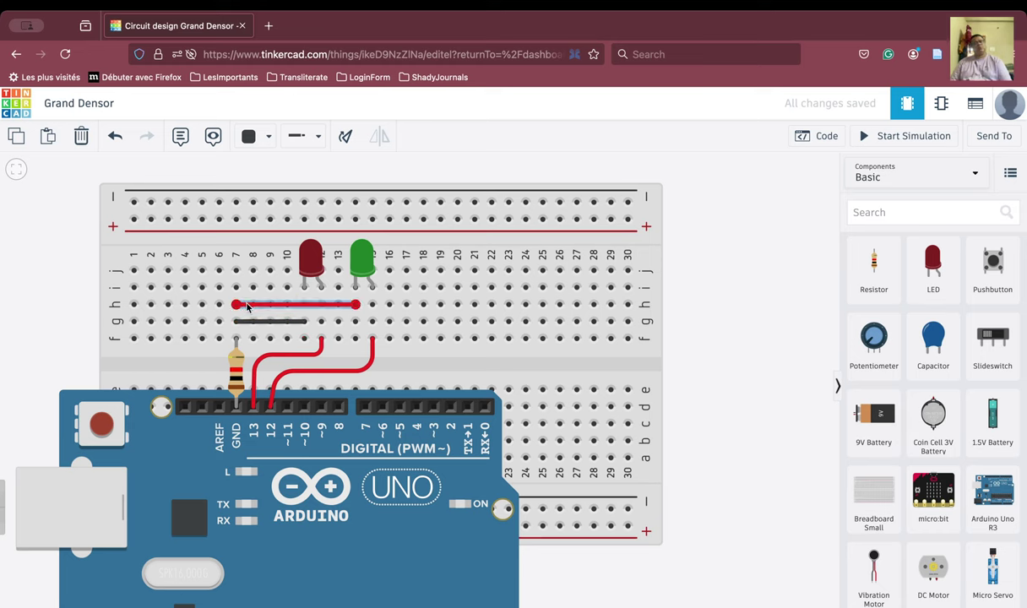
{"action": "left_click", "coordinate": [250, 136]}
{"action": "left_click", "coordinate": [269, 193]}
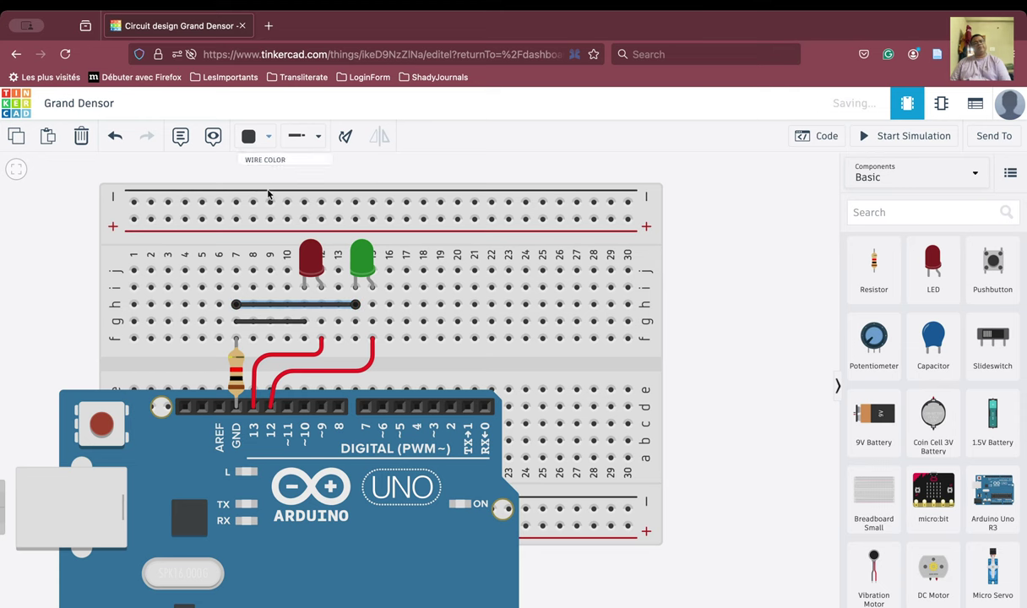
{"action": "left_click", "coordinate": [544, 376]}
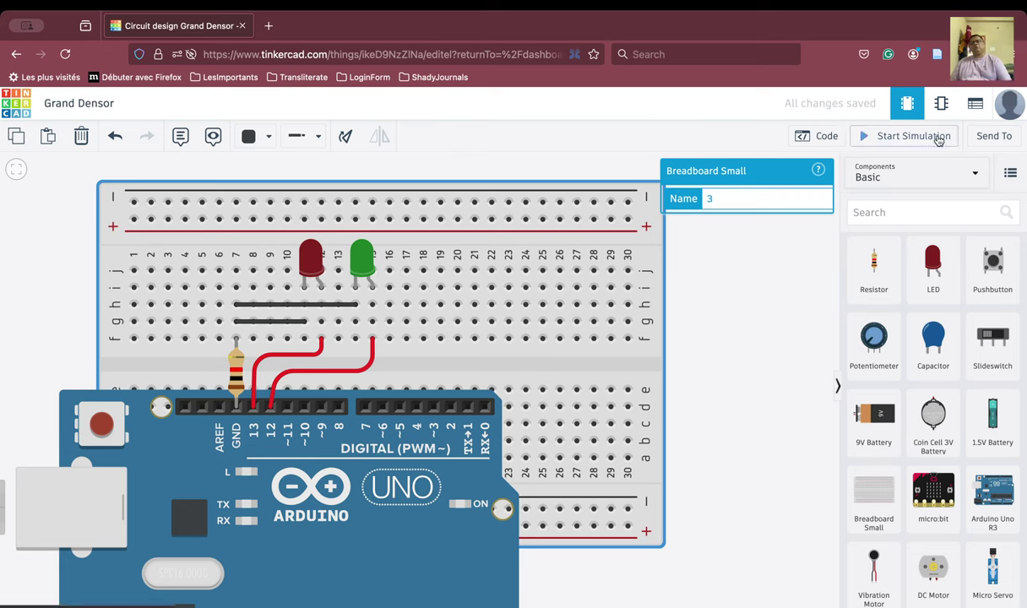
Open the Arduino's block code and delete the default on start and forever blocks.
{"action": "left_click", "coordinate": [824, 138]}
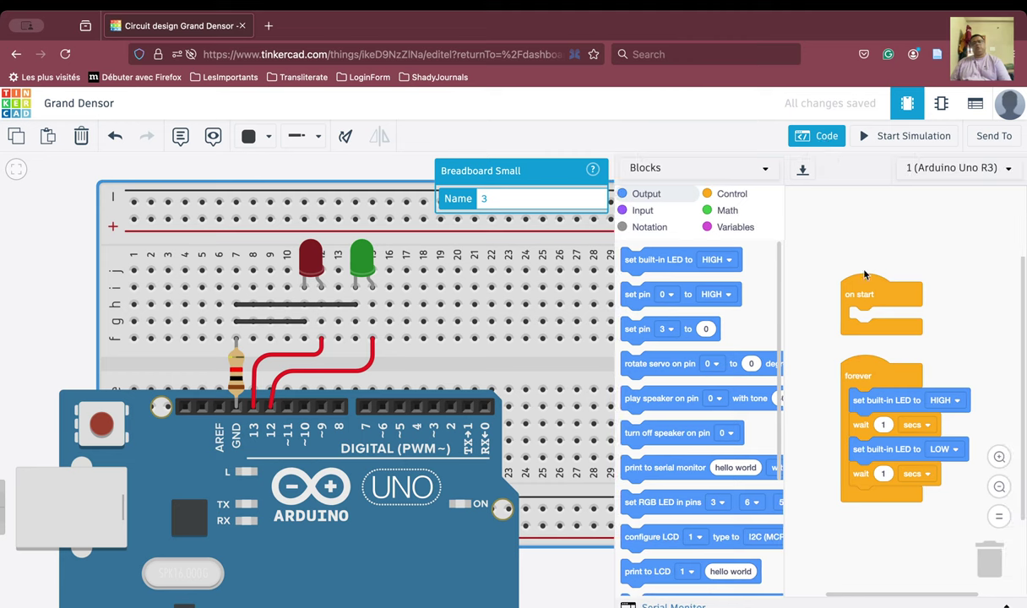
{"action": "left_click_drag", "start_coordinate": [859, 293], "coordinate": [988, 559]}
{"action": "left_click_drag", "start_coordinate": [850, 376], "coordinate": [985, 571]}
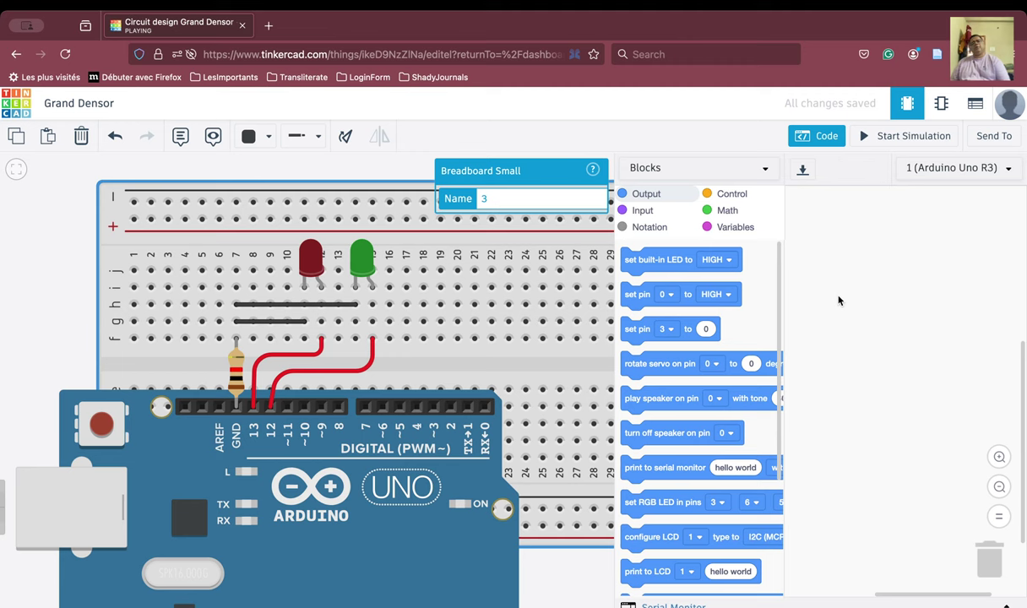
Stack two digital set pin blocks in the empty code area, with pin 13 set to HIGH and pin 12 set to LOW.
{"action": "left_click_drag", "start_coordinate": [629, 294], "coordinate": [852, 225]}
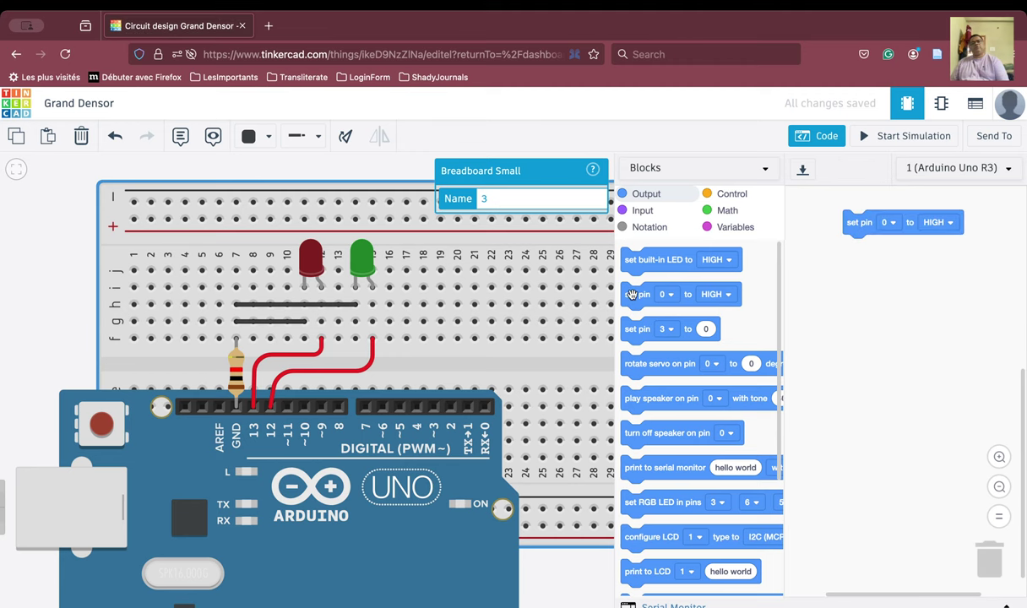
{"action": "left_click_drag", "start_coordinate": [632, 294], "coordinate": [854, 252]}
{"action": "left_click", "coordinate": [890, 223]}
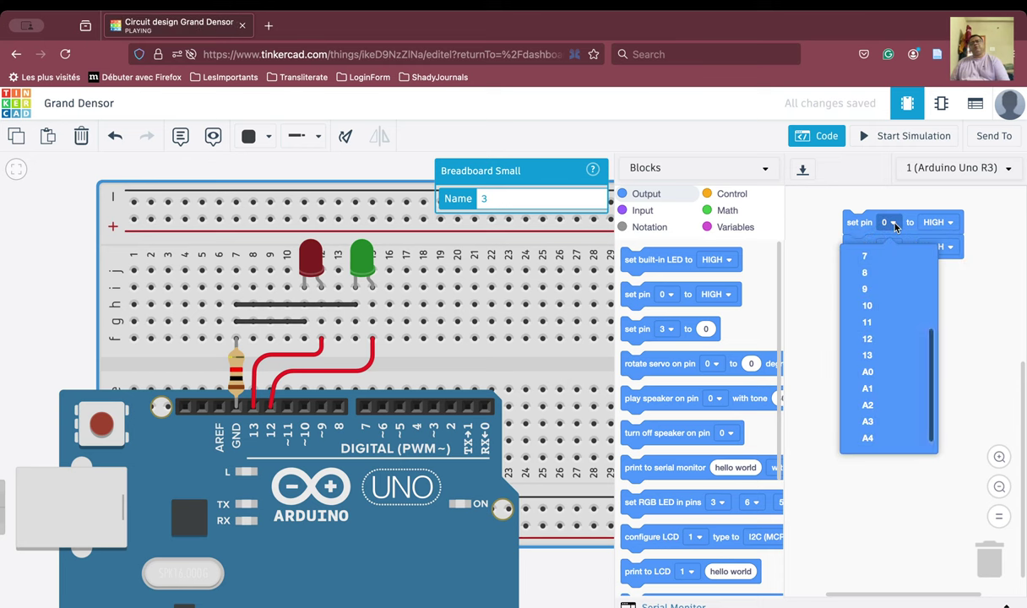
{"action": "left_click", "coordinate": [887, 355]}
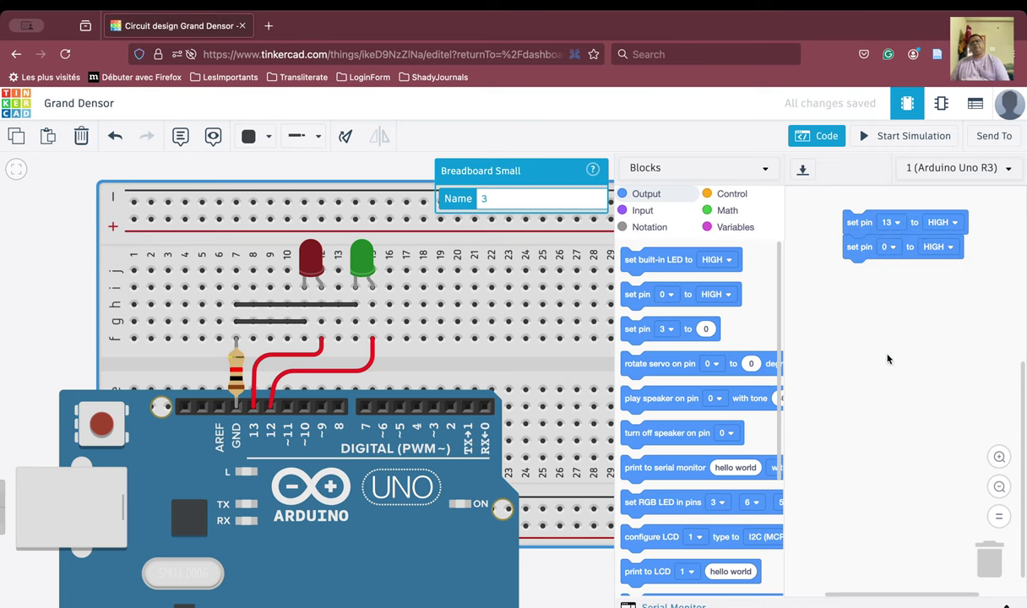
{"action": "left_click", "coordinate": [893, 247]}
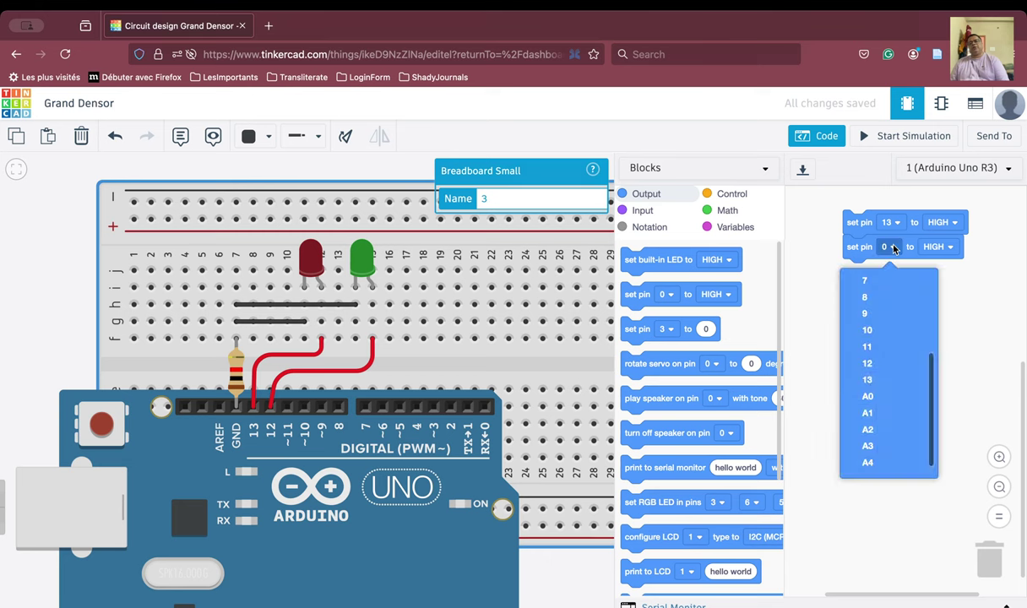
{"action": "left_click", "coordinate": [893, 362]}
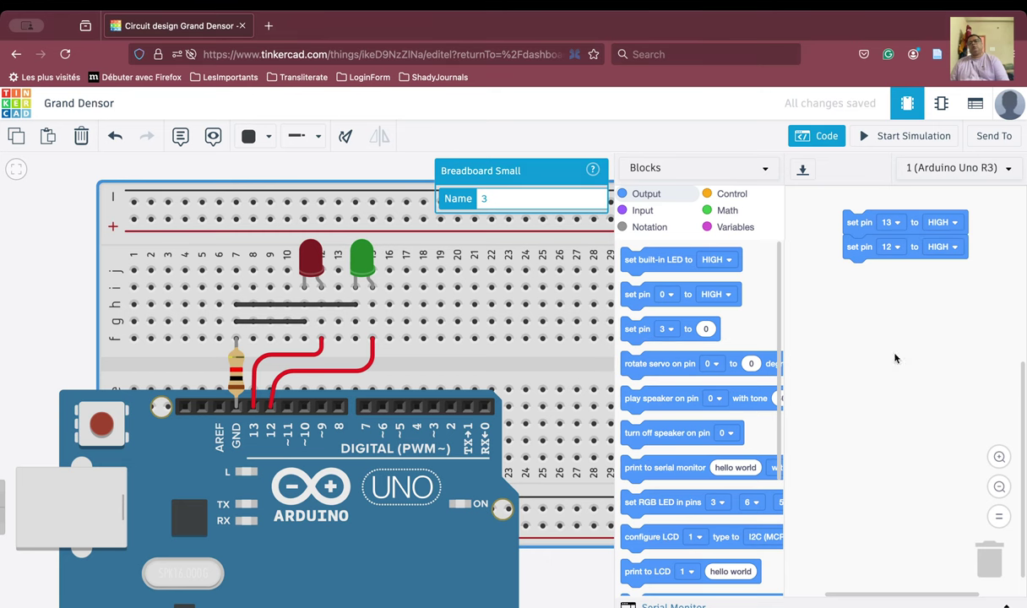
{"action": "left_click", "coordinate": [952, 249]}
{"action": "left_click", "coordinate": [937, 293]}
Add a wait block of 0.5 secs below the pin 12 block.
{"action": "left_click", "coordinate": [725, 195]}
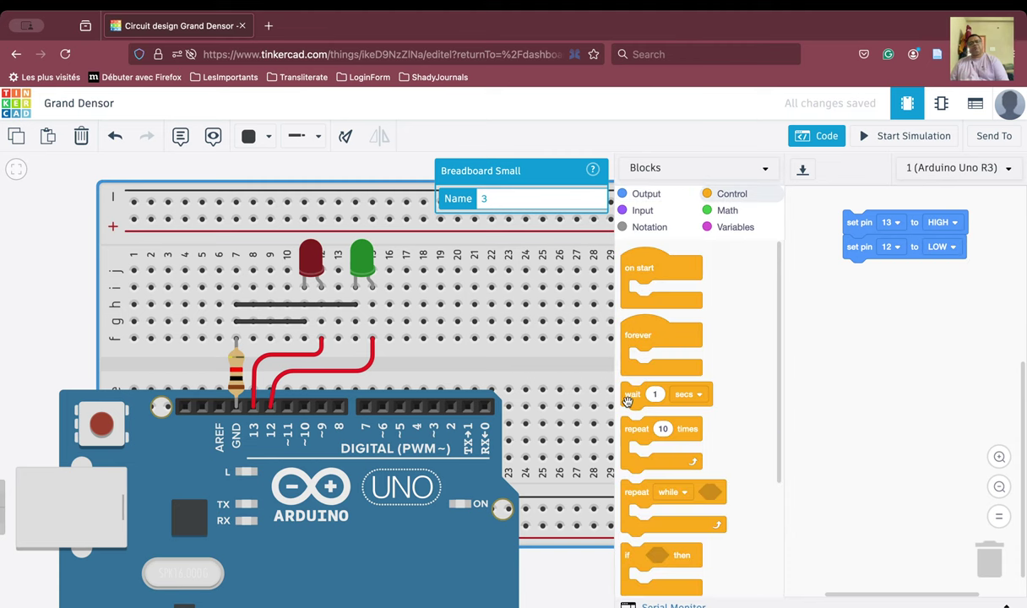
{"action": "left_click_drag", "start_coordinate": [627, 401], "coordinate": [851, 272]}
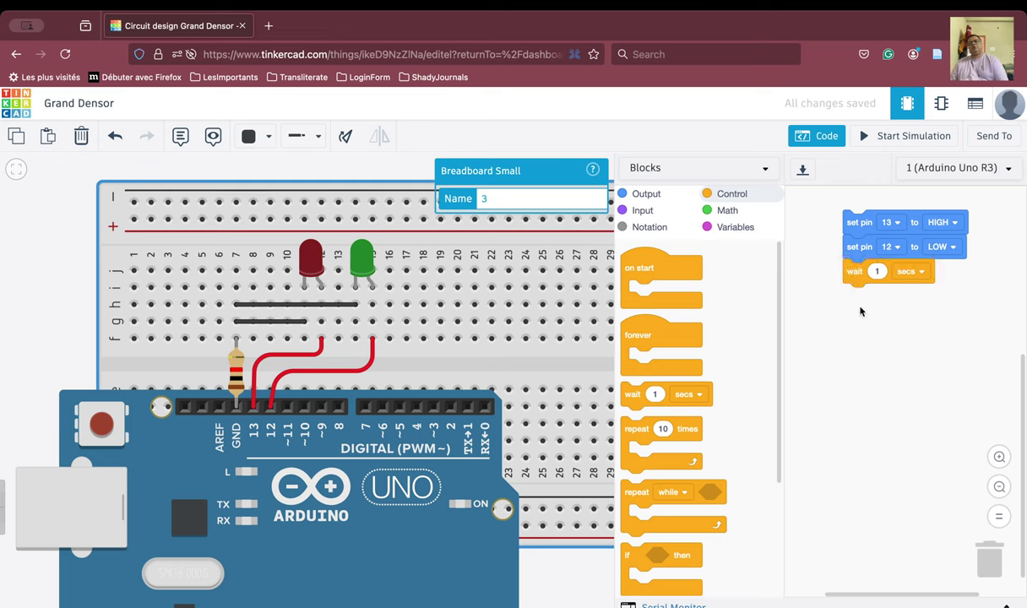
{"action": "left_click", "coordinate": [877, 271]}
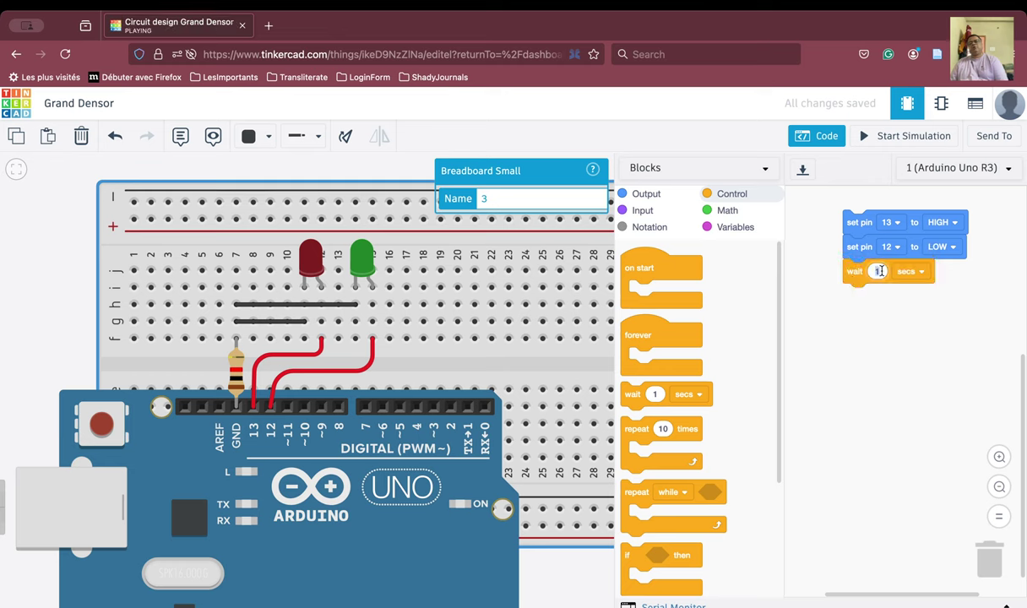
{"action": "type", "text": "0.5"}
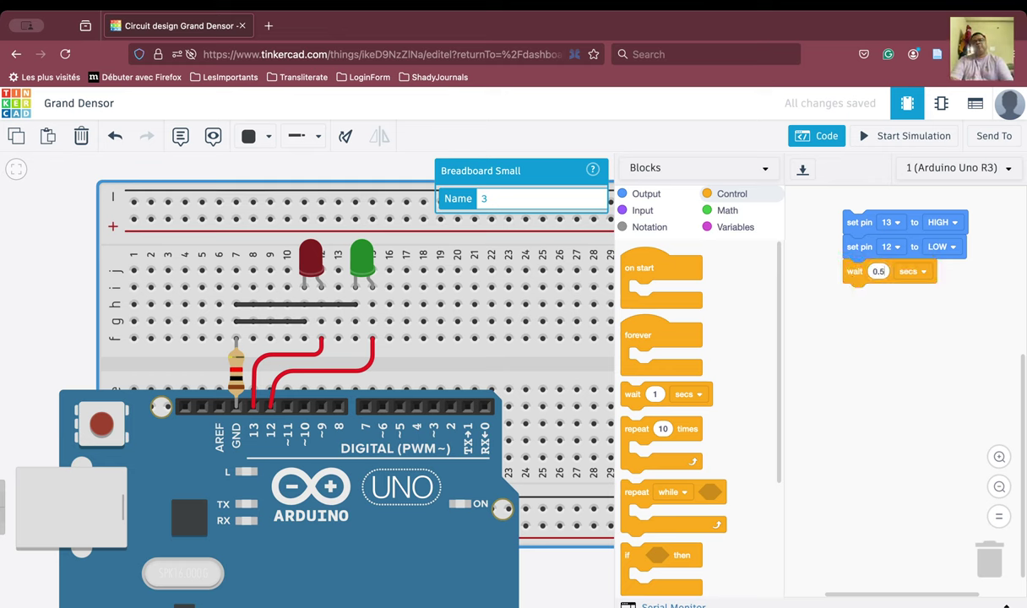
{"action": "left_click", "coordinate": [899, 376]}
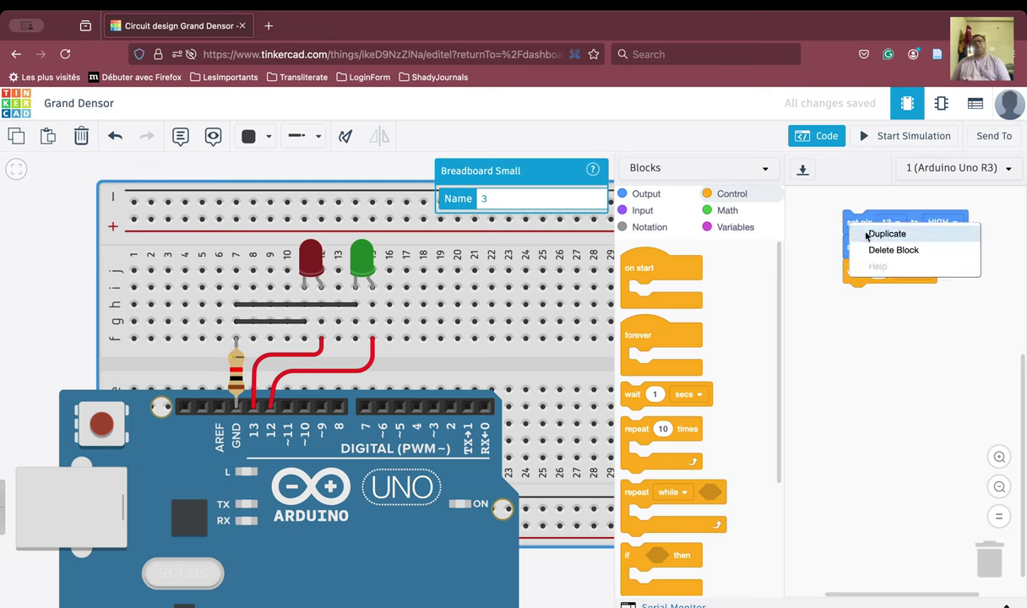
Duplicate the three-block stack, attach the copy underneath, and set its pin 13 to LOW and pin 12 to HIGH.
{"action": "left_click", "coordinate": [885, 234]}
{"action": "left_click_drag", "start_coordinate": [848, 316], "coordinate": [842, 289]}
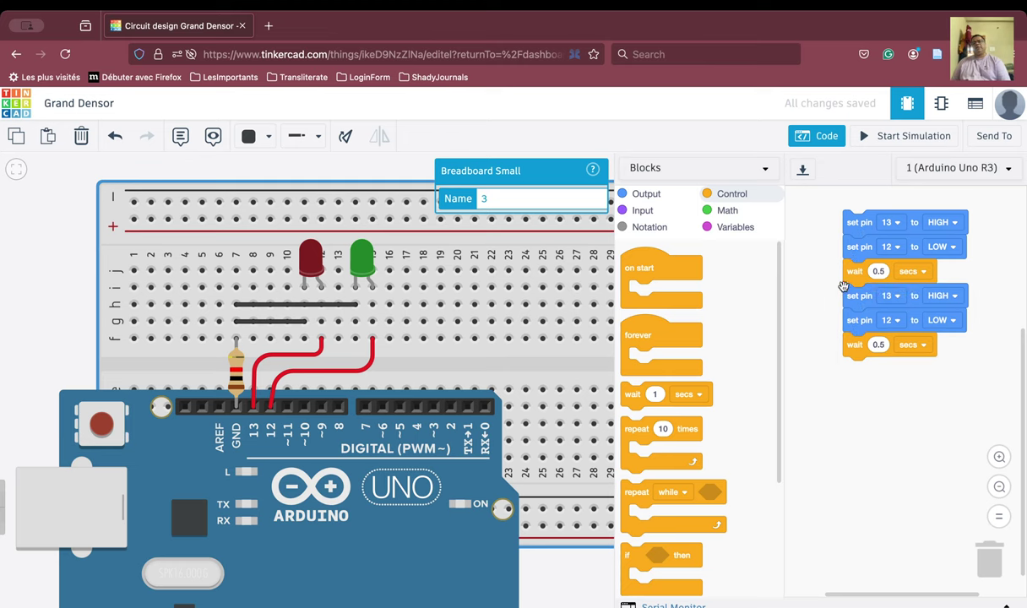
{"action": "left_click", "coordinate": [942, 295]}
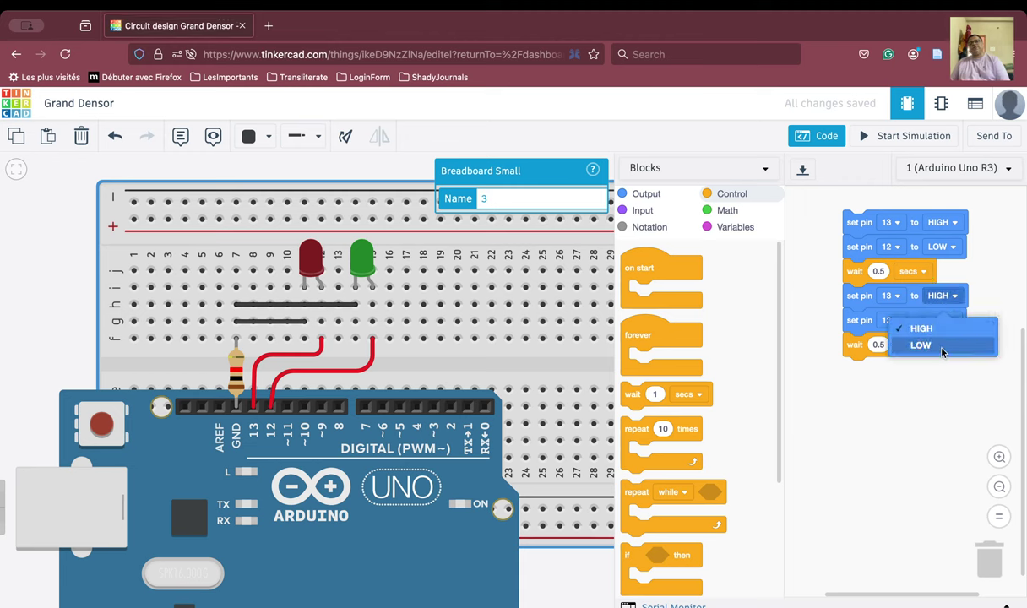
{"action": "left_click", "coordinate": [942, 346]}
{"action": "left_click", "coordinate": [951, 322]}
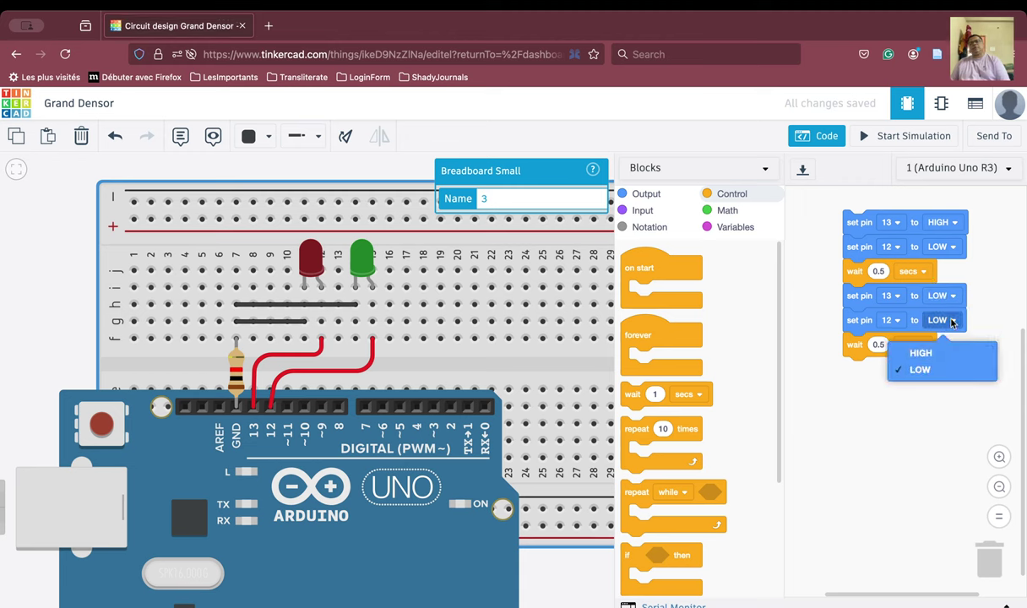
{"action": "left_click", "coordinate": [933, 351]}
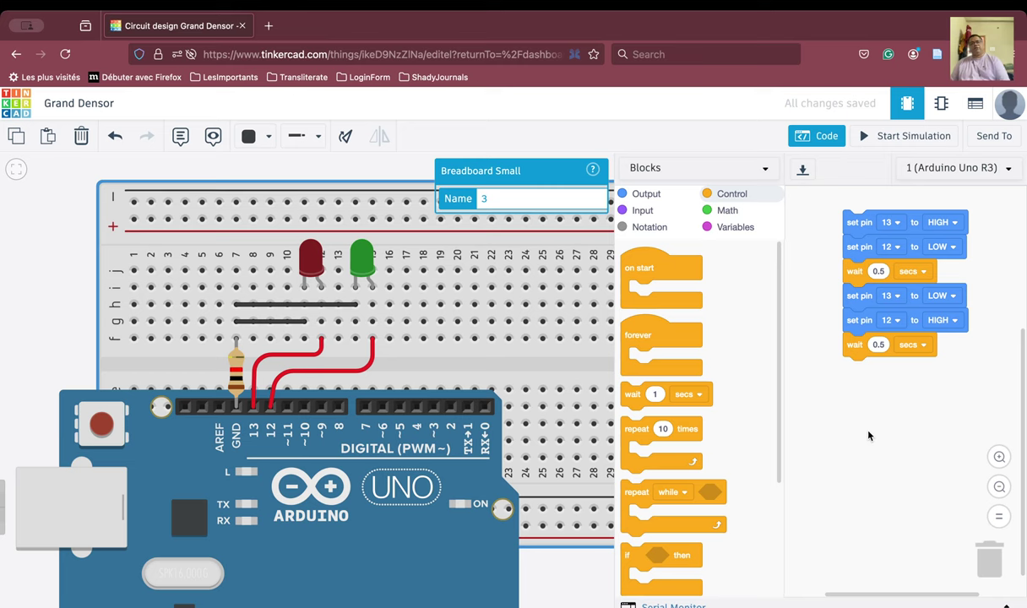
Run the simulation to check the alternating LEDs on the breadboard, and stop it.
{"action": "left_click", "coordinate": [896, 140]}
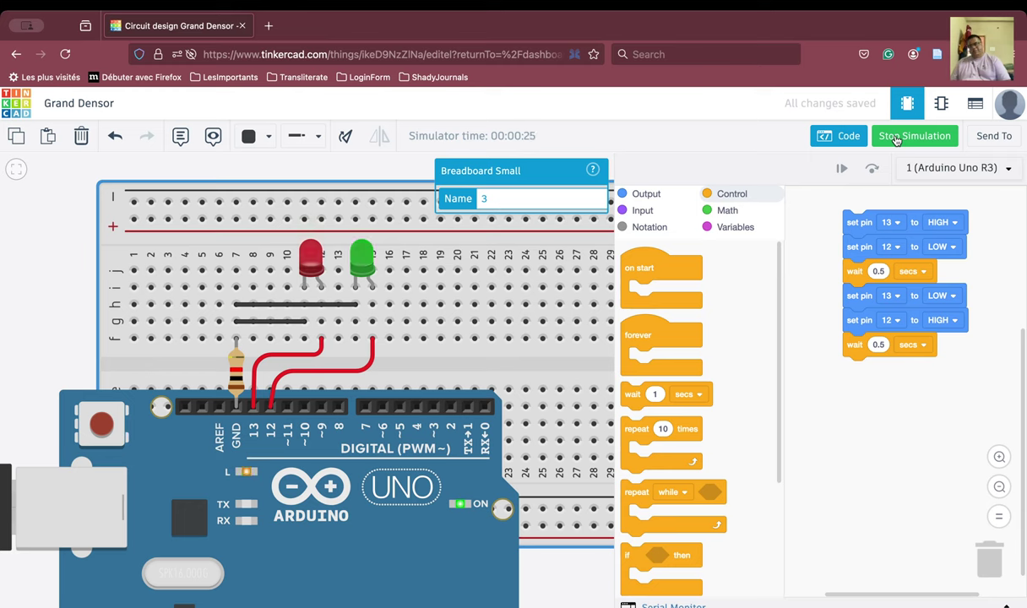
{"action": "left_click", "coordinate": [896, 138]}
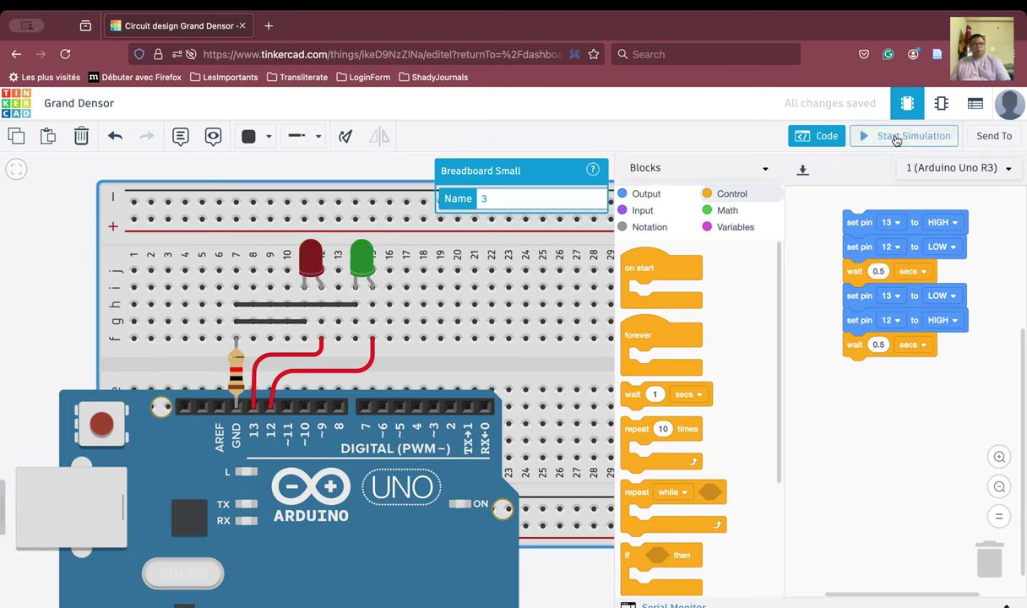